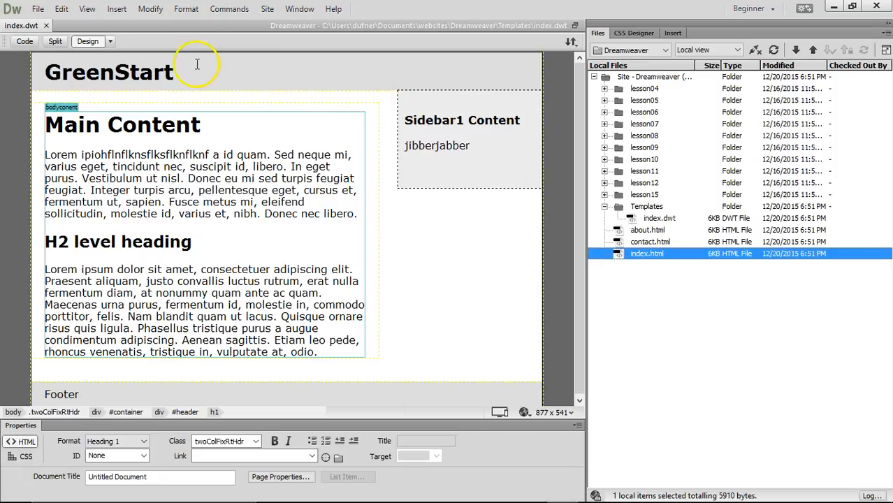
# - Select and delete the GreenStart heading text in the template header
pyautogui.moveTo(184, 73); pyautogui.dragTo(45, 70)
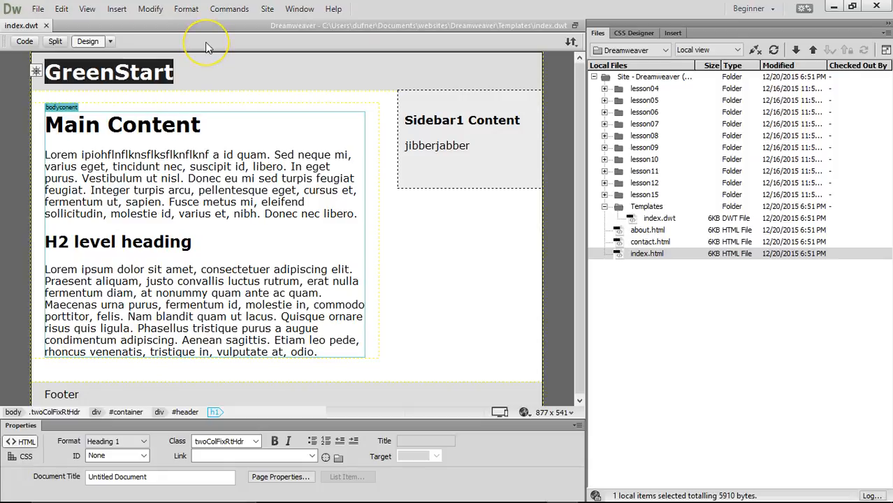
pyautogui.press('Delete')
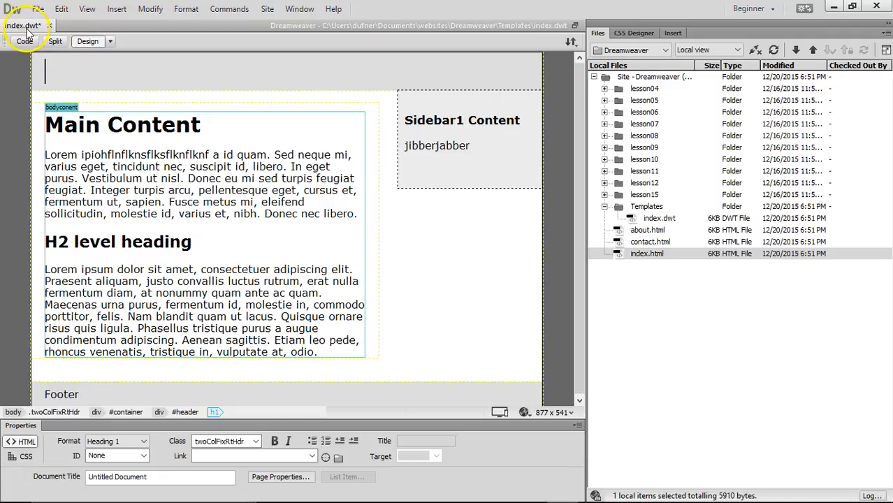
# - Set the insertion point in the empty header and expand lesson04 > images in Files
pyautogui.click(638, 220)
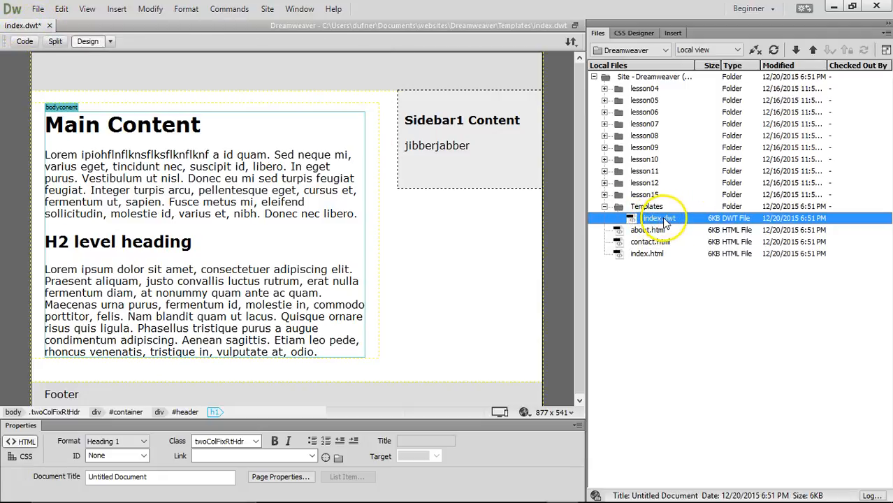
pyautogui.click(111, 69)
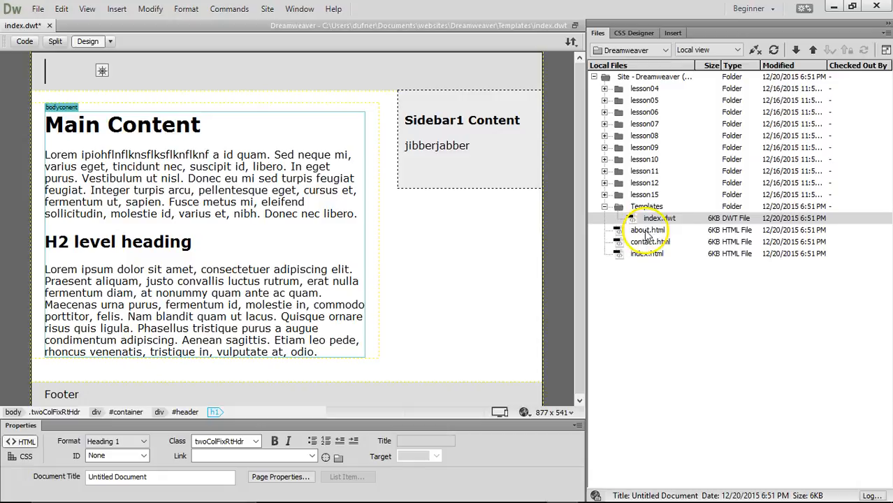
pyautogui.click(648, 230)
pyautogui.click(650, 241)
pyautogui.click(647, 253)
pyautogui.click(657, 218)
pyautogui.click(104, 67)
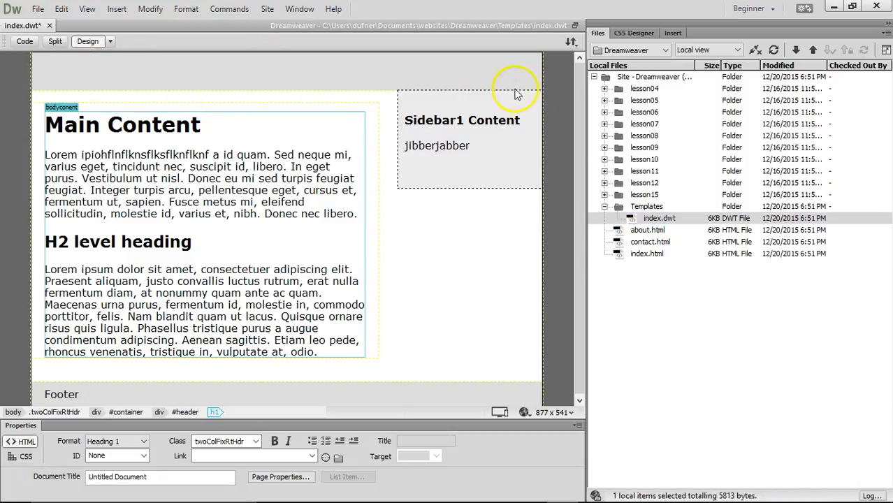
pyautogui.click(605, 89)
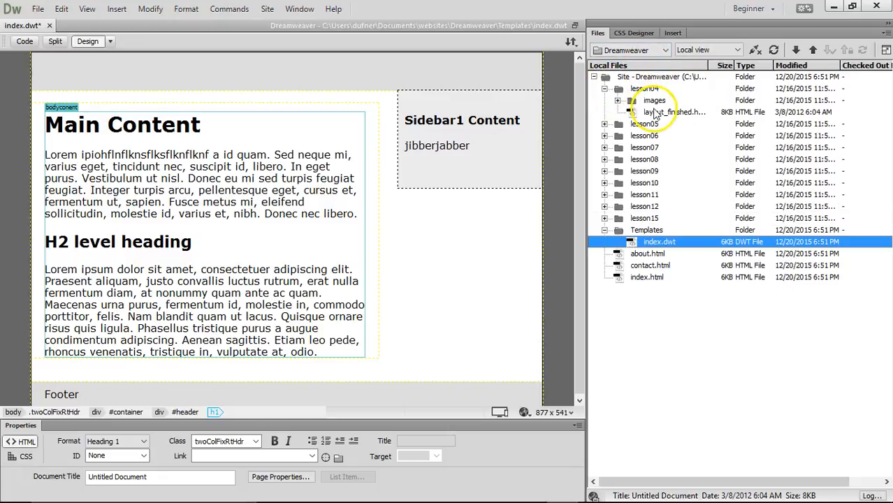
pyautogui.click(618, 100)
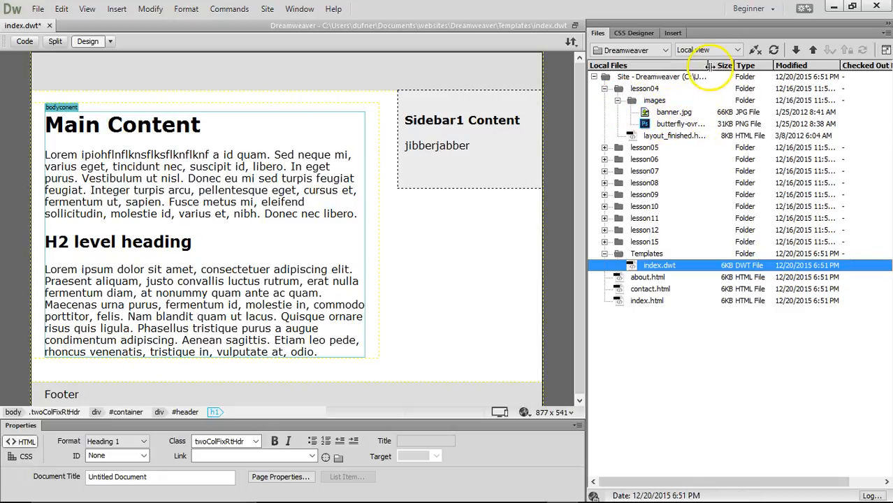
# - Drag banner.jpg from the images folder into the template header
pyautogui.moveTo(709, 66)
pyautogui.mouseDown()
pyautogui.moveTo(738, 66)
pyautogui.moveTo(725, 66)
pyautogui.mouseUp()
pyautogui.click(682, 137)
pyautogui.click(667, 111)
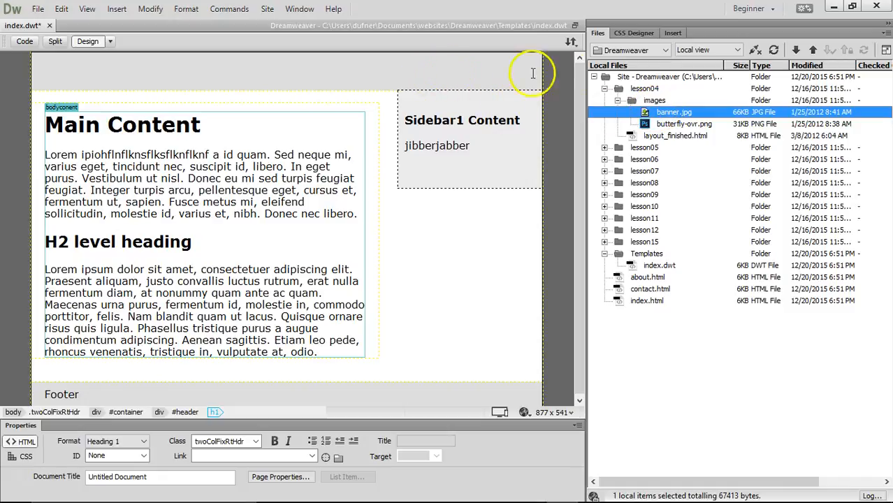
pyautogui.click(399, 72)
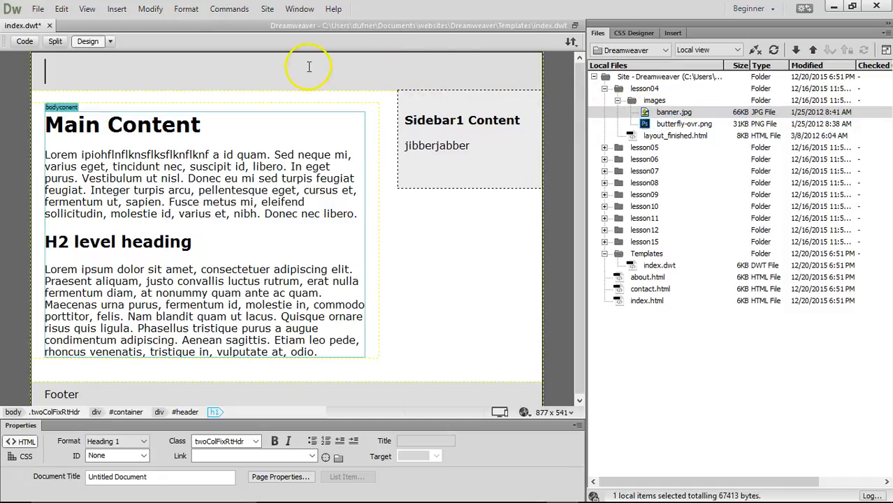
pyautogui.click(117, 8)
pyautogui.click(134, 33)
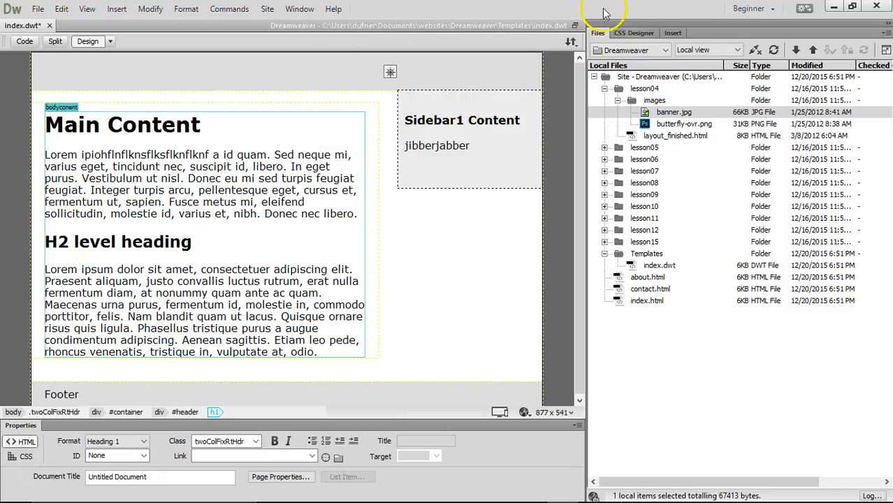
pyautogui.moveTo(672, 112); pyautogui.dragTo(409, 77)
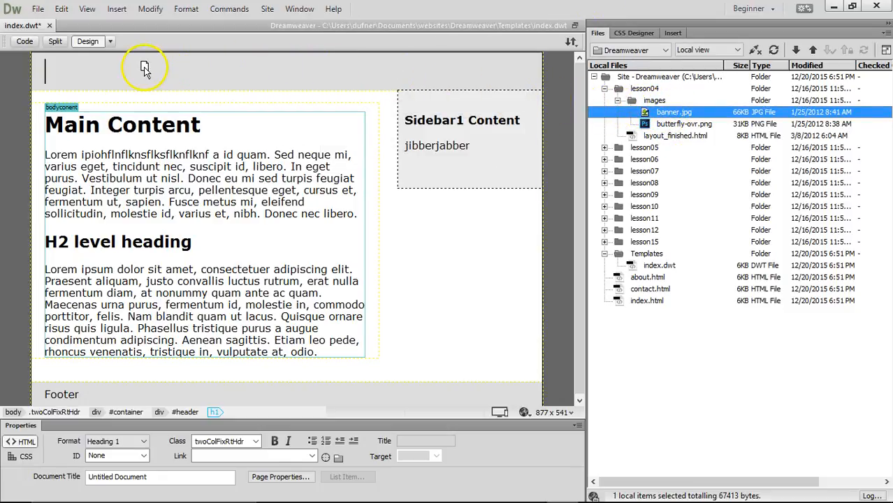
pyautogui.moveTo(144, 68); pyautogui.dragTo(143, 68)
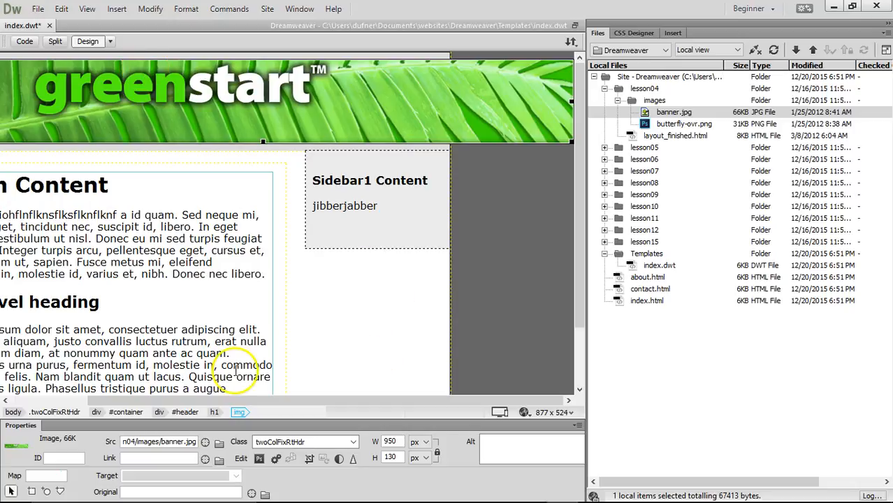
pyautogui.moveTo(187, 399); pyautogui.dragTo(120, 387)
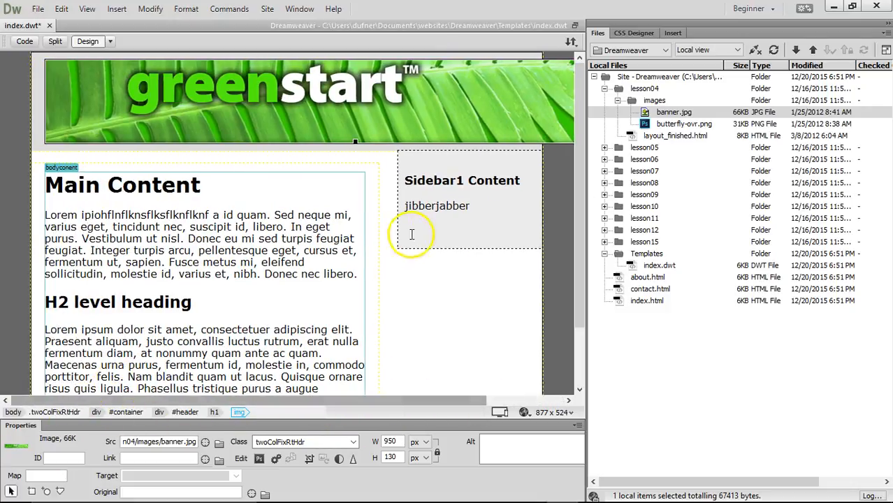
# - Widen the CSS Designer and choose the page's embedded <style> sheet as source
pyautogui.click(629, 35)
pyautogui.moveTo(587, 141); pyautogui.dragTo(451, 130)
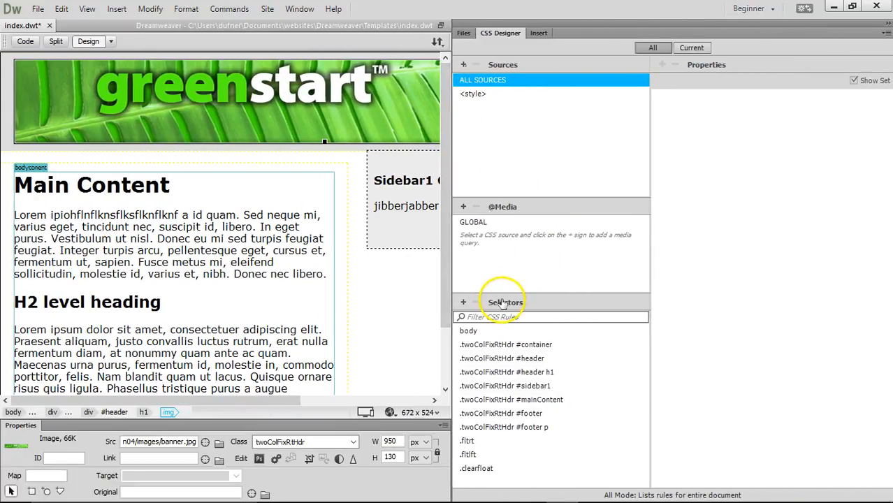
pyautogui.click(478, 94)
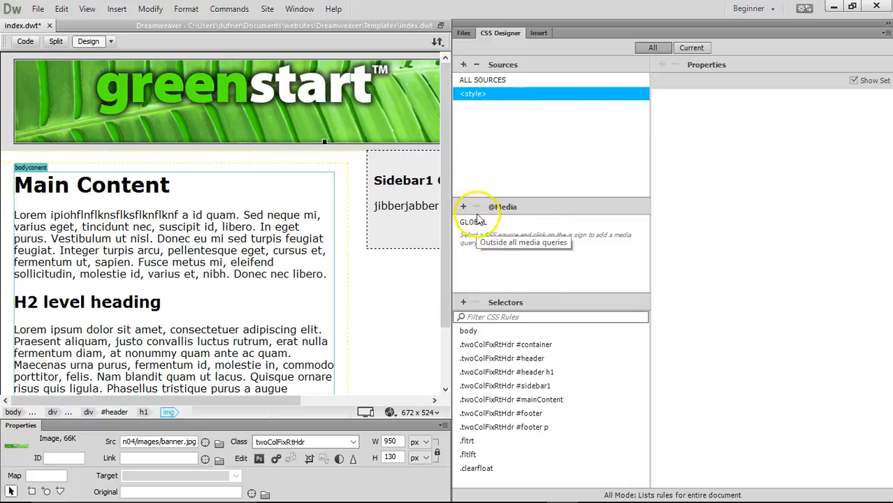
pyautogui.click(28, 42)
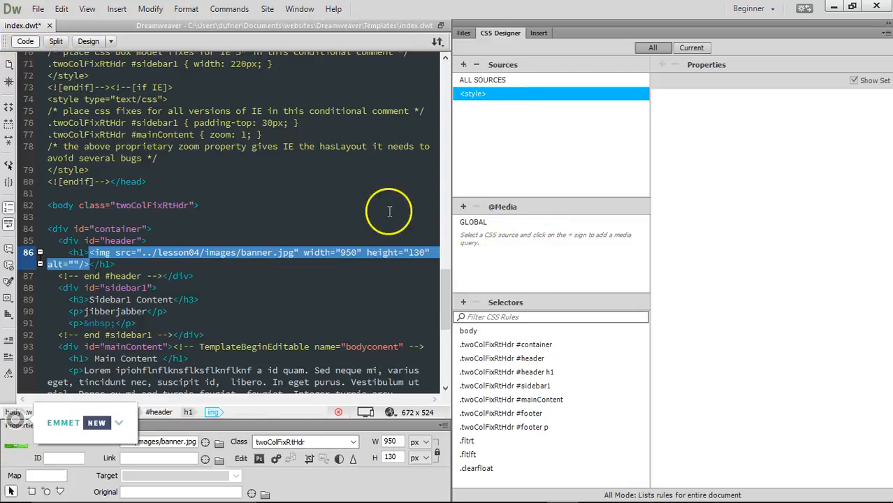
pyautogui.moveTo(445, 311); pyautogui.dragTo(442, 171)
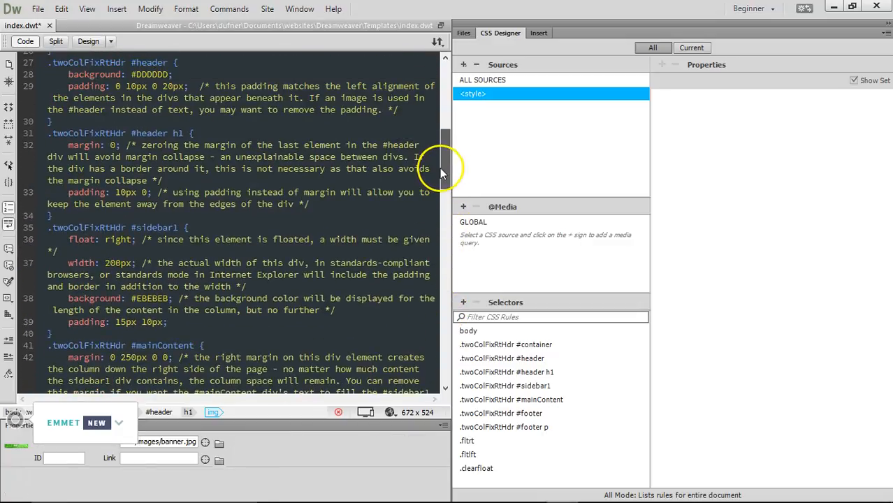
pyautogui.click(87, 42)
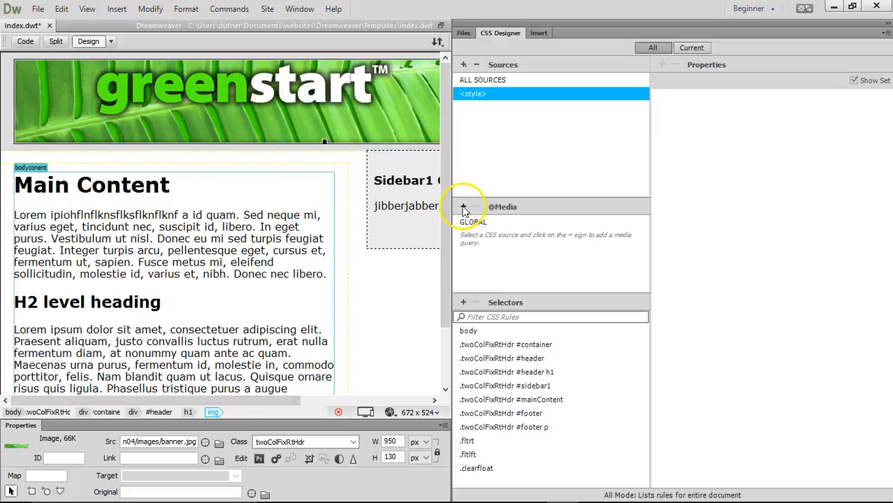
pyautogui.click(528, 210)
pyautogui.click(518, 208)
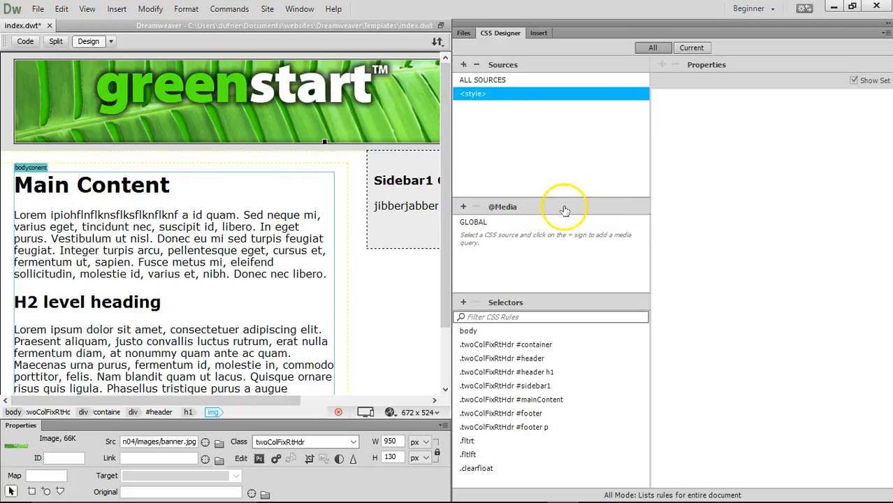
pyautogui.click(559, 210)
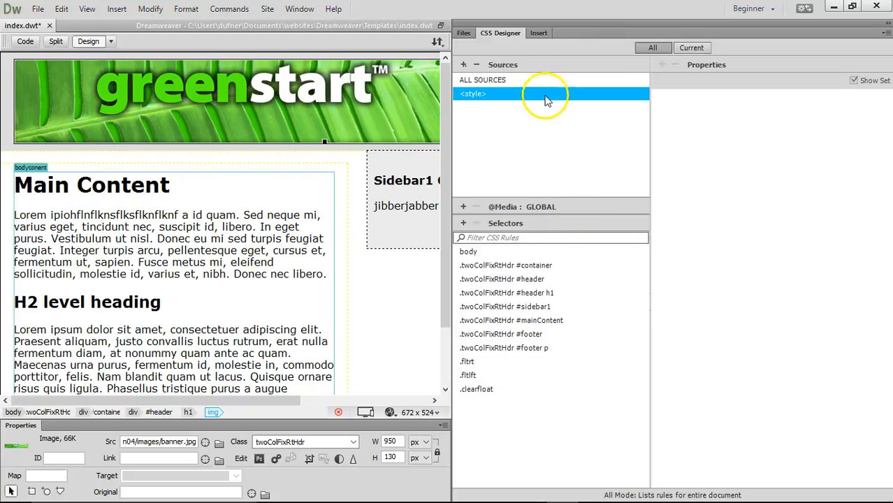
pyautogui.click(536, 64)
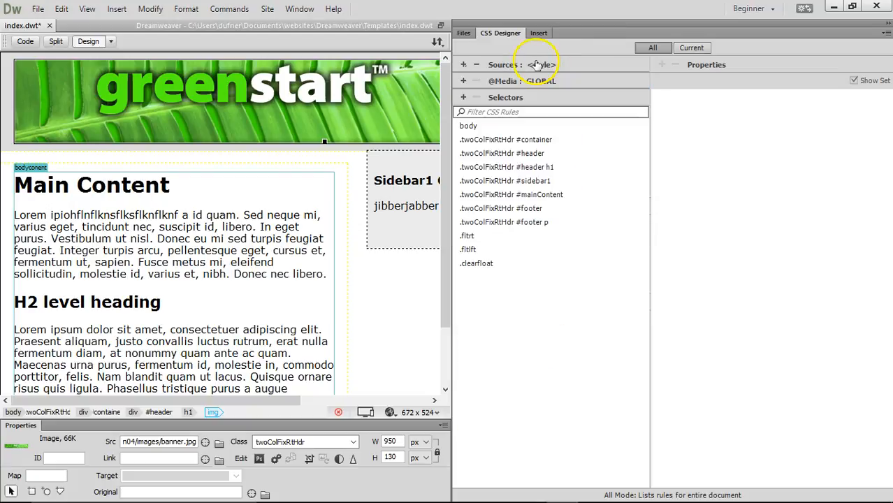
# - Change the .twoColFixRtHdr #container width from 780px to 950px
pyautogui.click(497, 140)
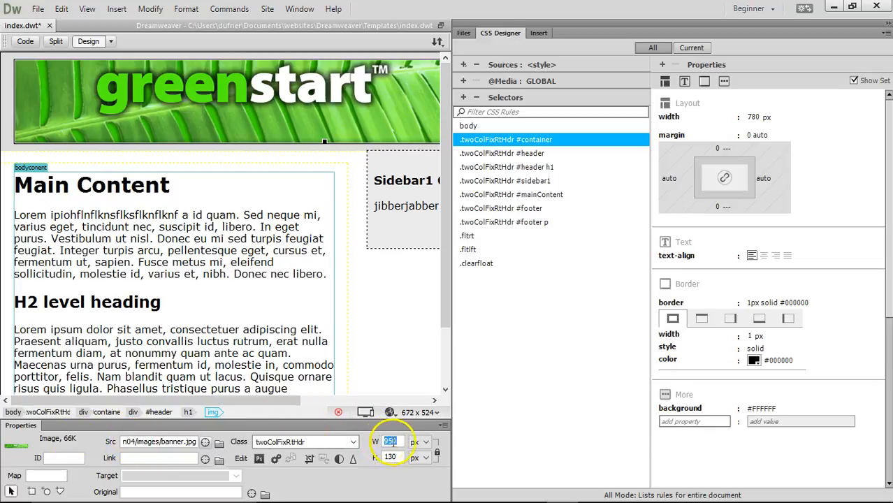
pyautogui.click(752, 117)
pyautogui.click(753, 117)
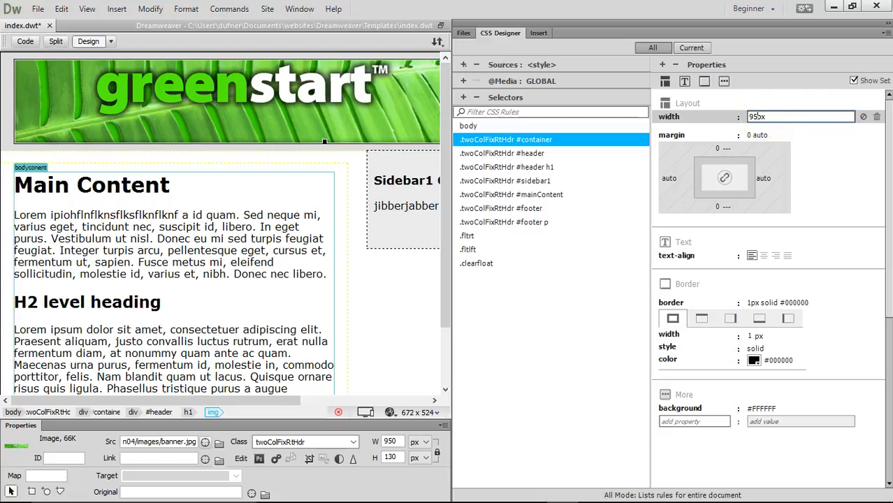
pyautogui.write('950px')
pyautogui.press('Return')
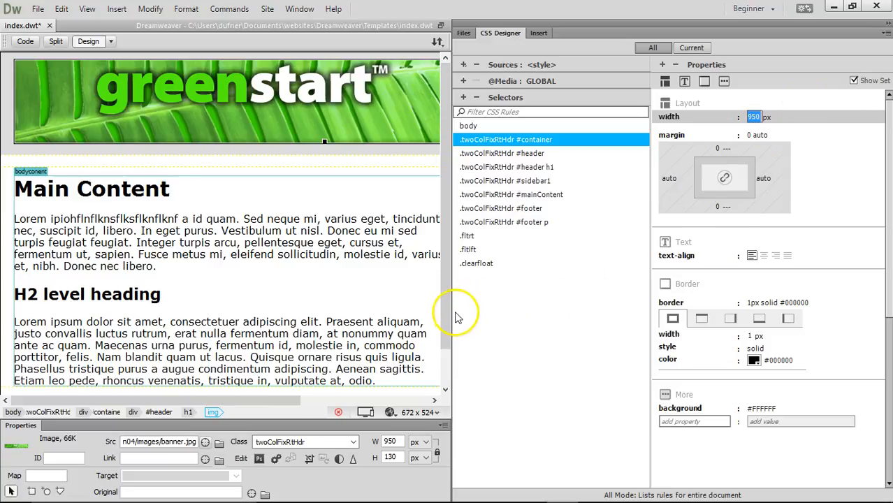
pyautogui.moveTo(451, 313); pyautogui.dragTo(720, 302)
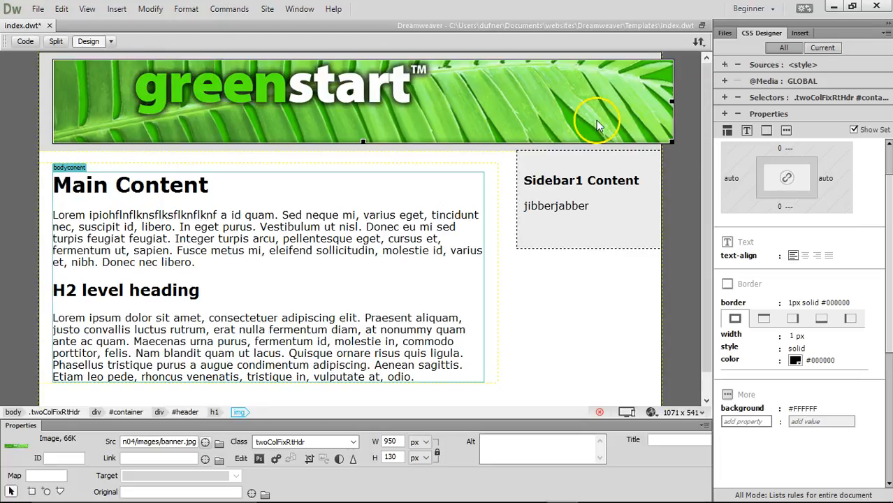
# - Set the .twoColFixRtHdr #header left and right padding to 0
pyautogui.click(720, 116)
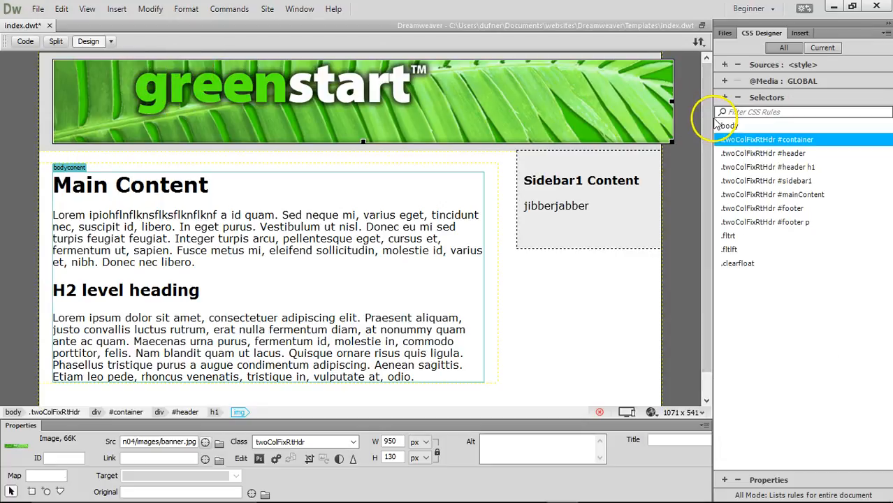
pyautogui.click(775, 98)
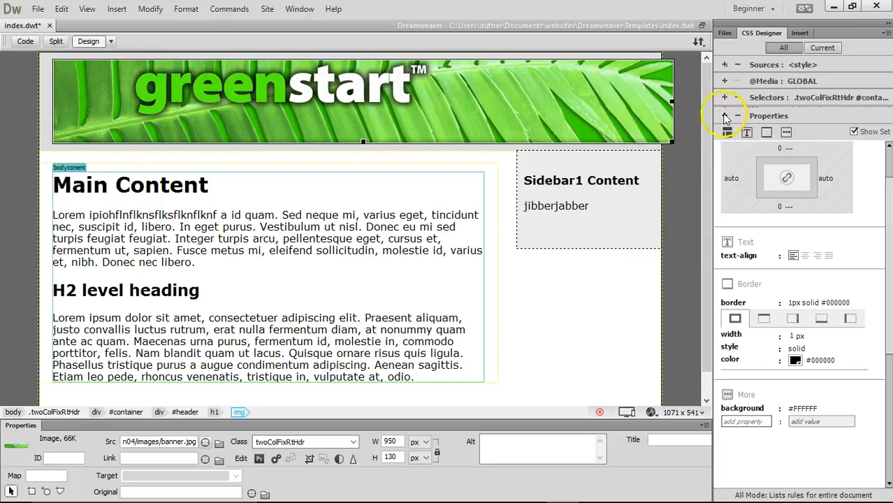
pyautogui.moveTo(713, 118); pyautogui.dragTo(413, 120)
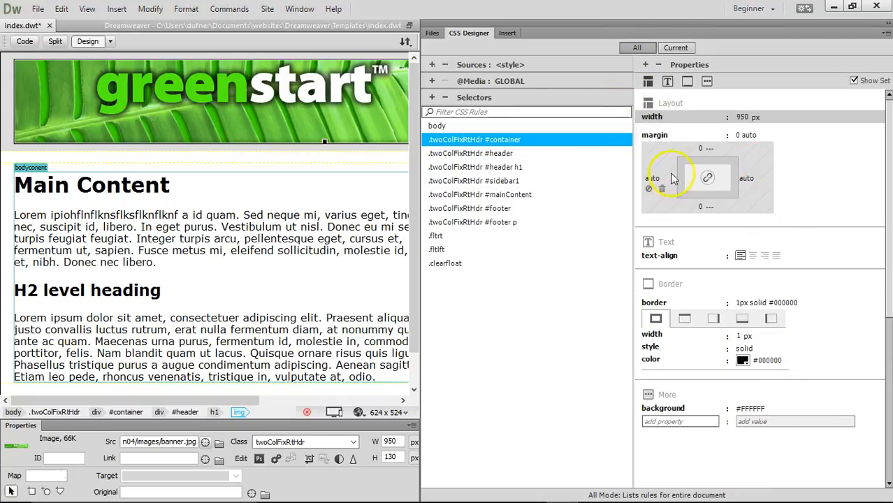
pyautogui.click(501, 157)
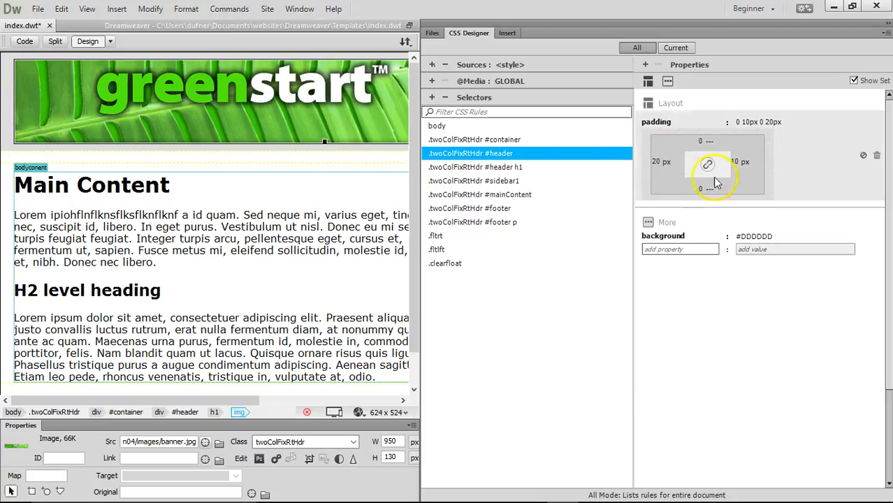
pyautogui.click(658, 162)
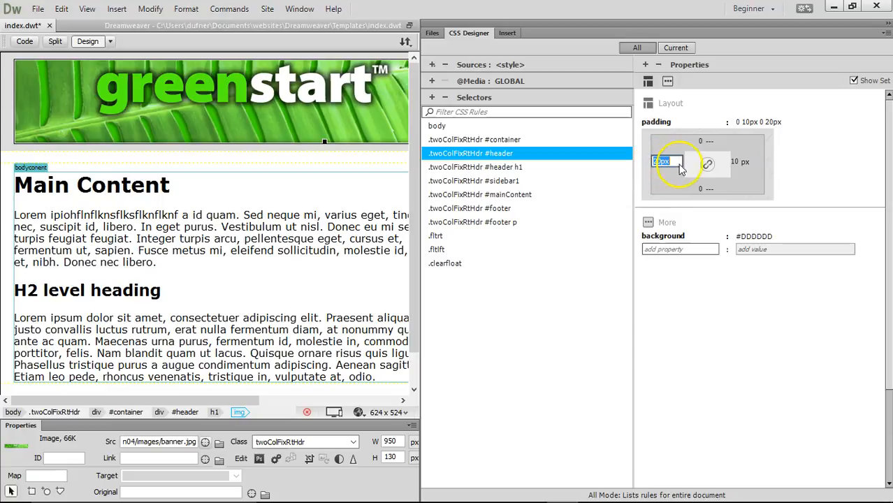
pyautogui.press('Return')
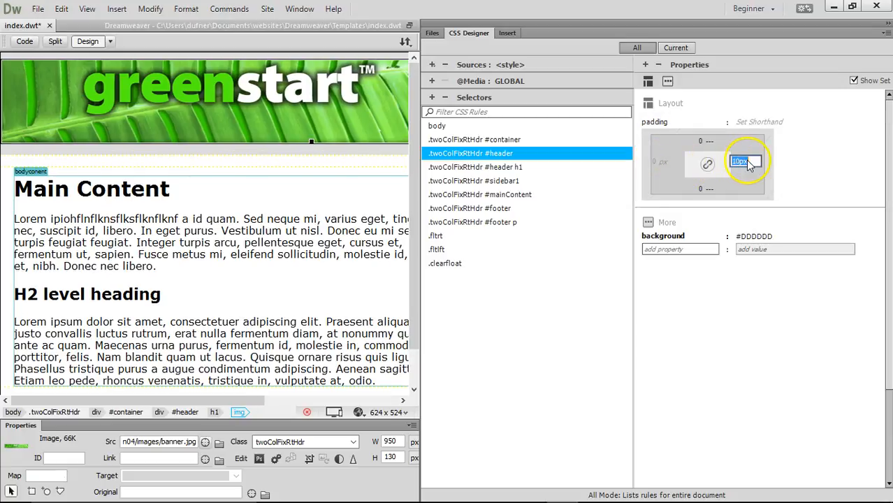
pyautogui.press('Return')
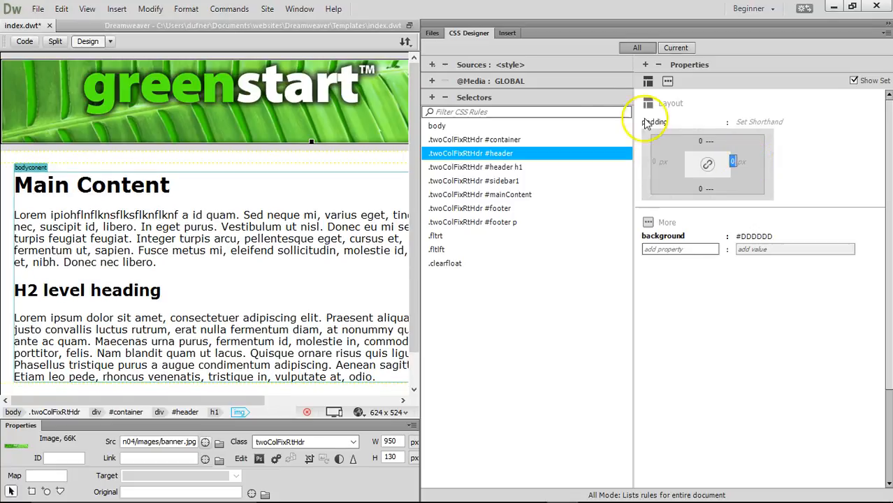
pyautogui.moveTo(417, 273); pyautogui.dragTo(741, 260)
pyautogui.click(392, 196)
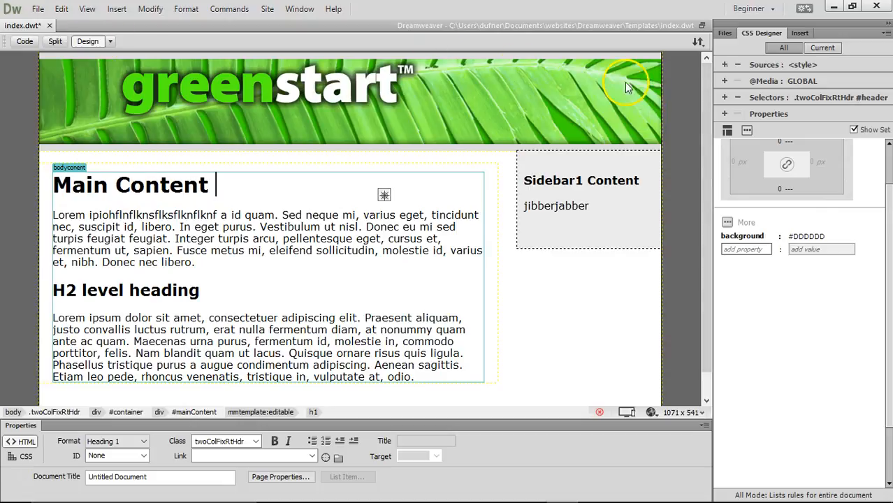
# - Set the .twoColFixRtHdr #header h1 top and bottom padding to 0
pyautogui.moveTo(713, 227); pyautogui.dragTo(443, 210)
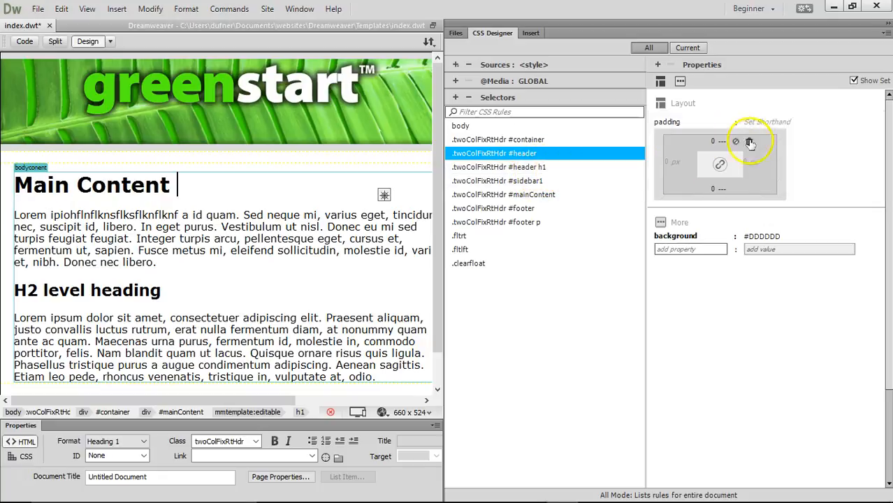
pyautogui.click(541, 169)
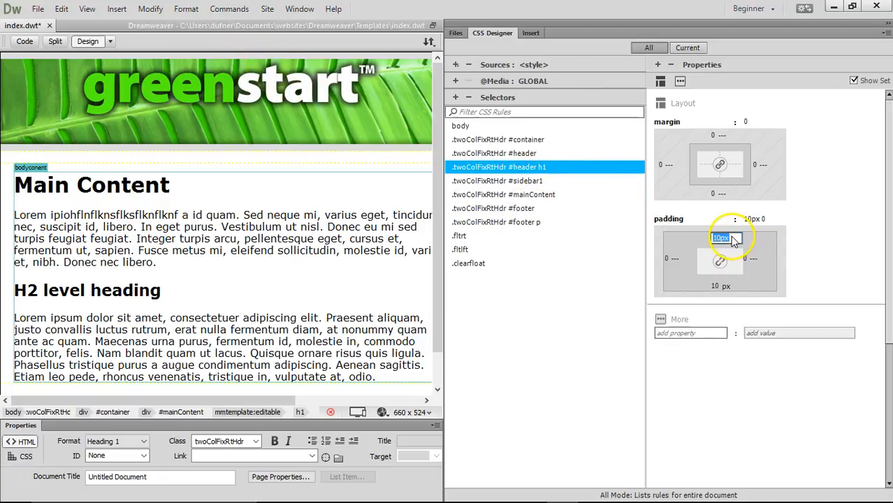
pyautogui.press('Return')
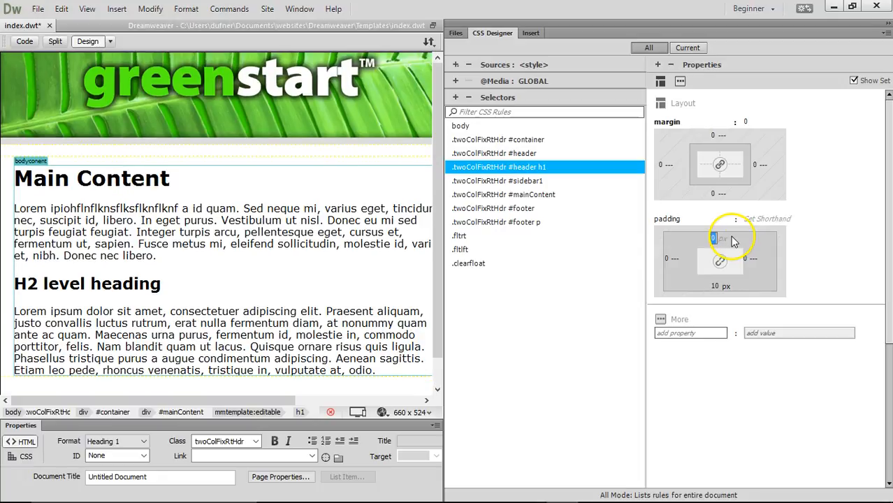
pyautogui.click(725, 287)
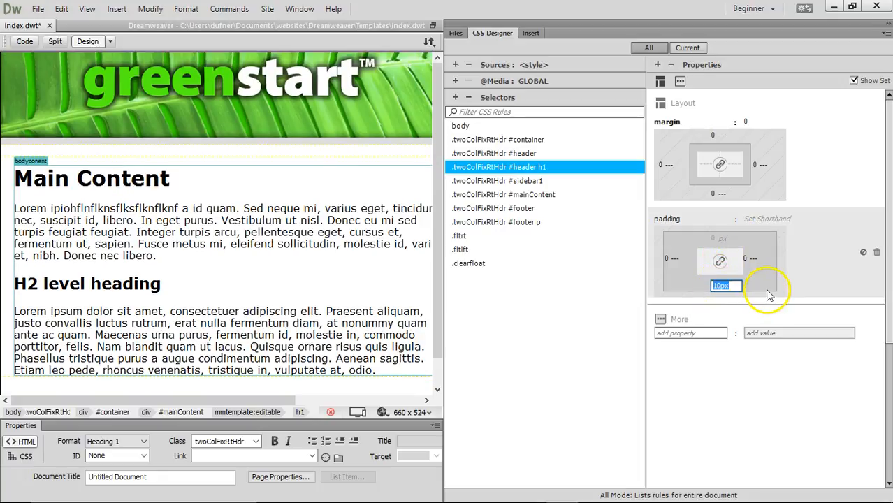
pyautogui.press('Return')
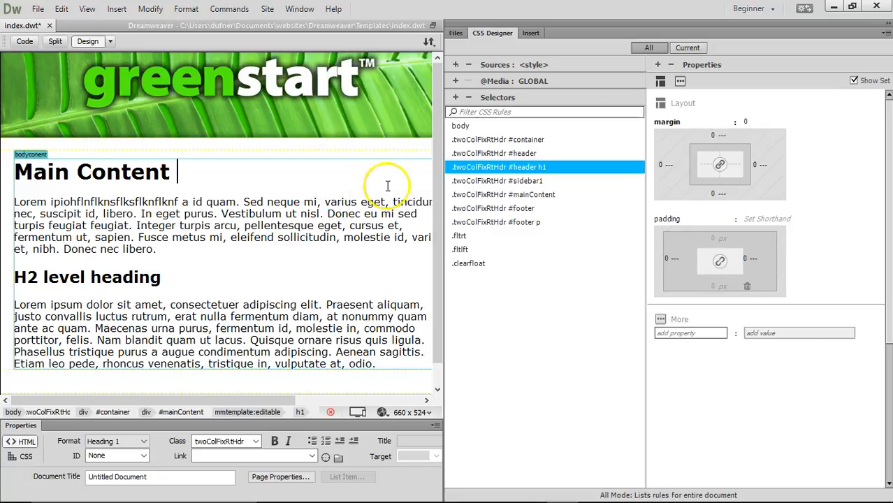
pyautogui.moveTo(442, 203); pyautogui.dragTo(748, 202)
# - Save the index.dwt template with Ctrl+S
pyautogui.click(218, 95)
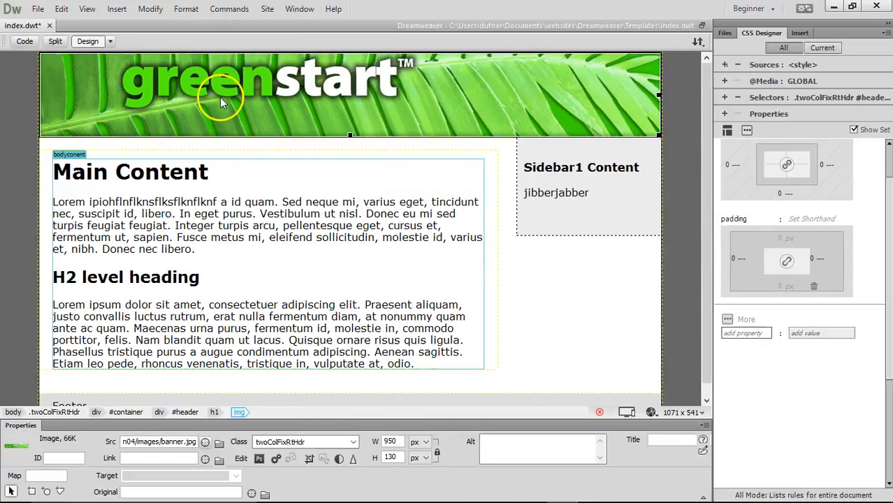
pyautogui.click(379, 201)
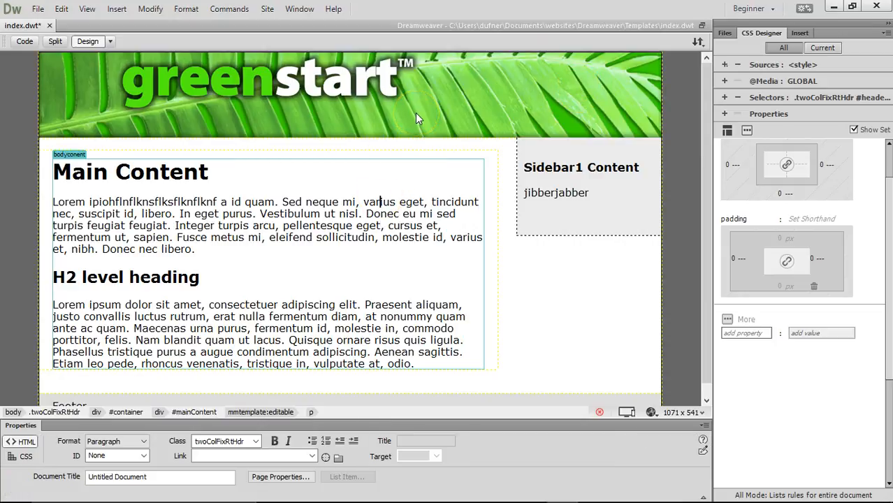
pyautogui.hotkey('ctrl', 's')
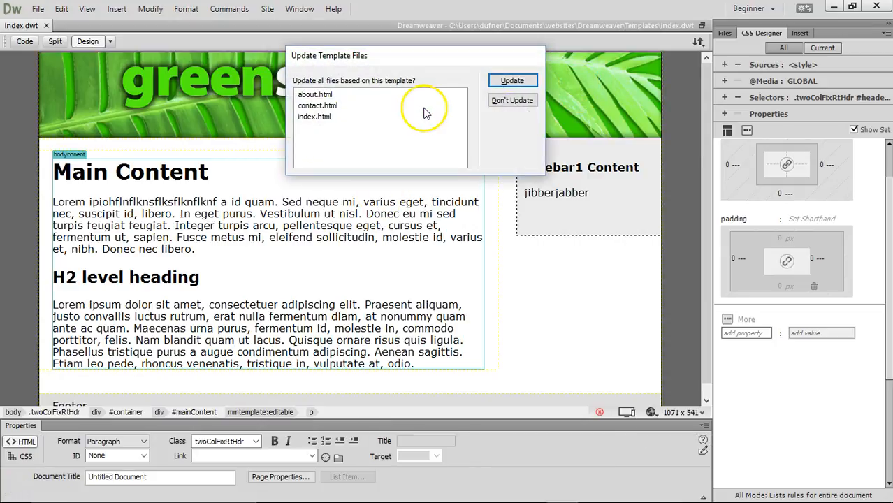
# - Update the three template-based pages and close the index.dwt template
pyautogui.click(510, 81)
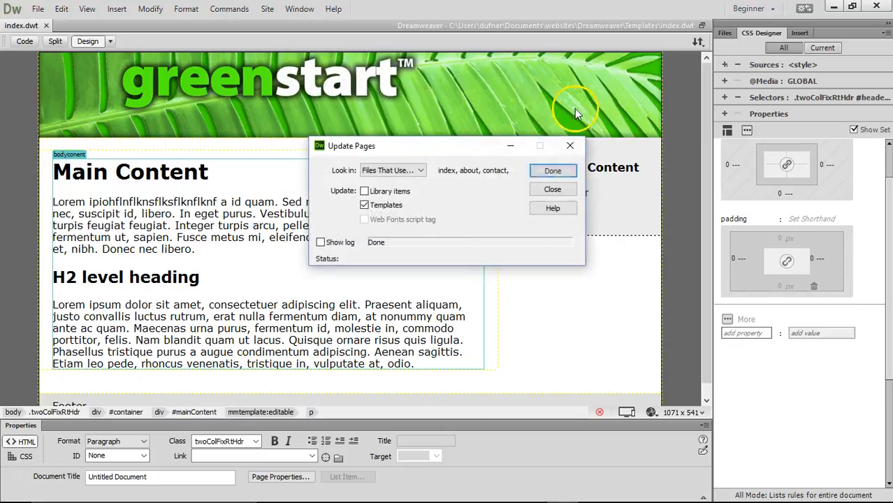
pyautogui.click(553, 192)
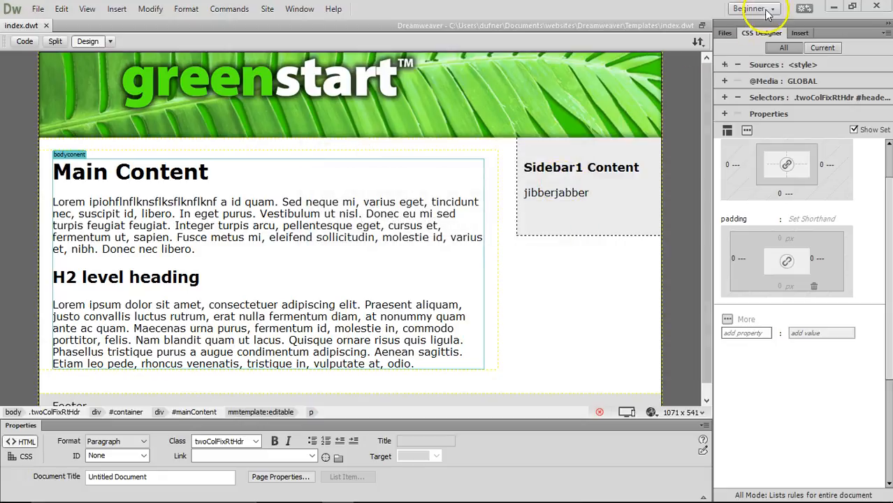
pyautogui.click(725, 34)
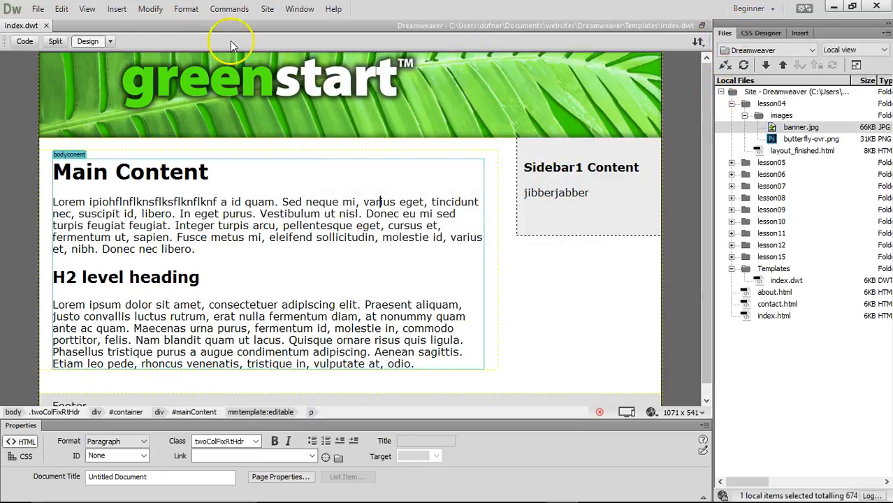
pyautogui.click(47, 26)
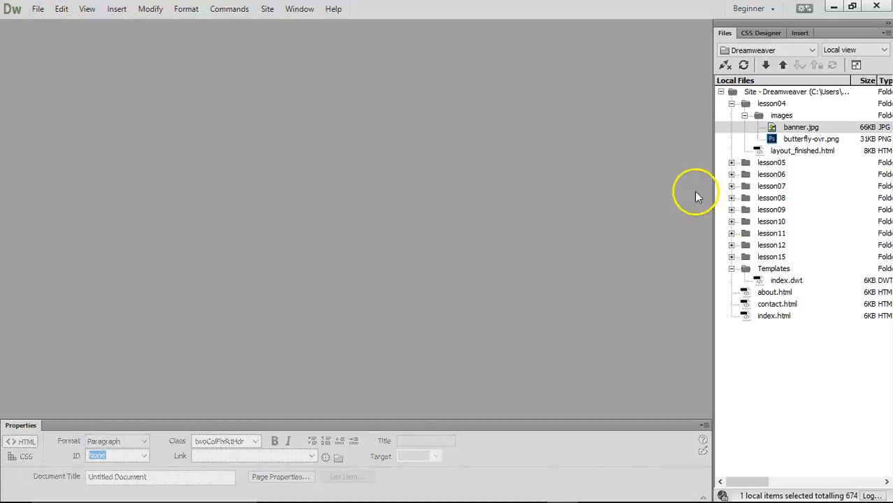
# - Open about.html, contact.html and index.html and review each updated page
pyautogui.click(784, 293)
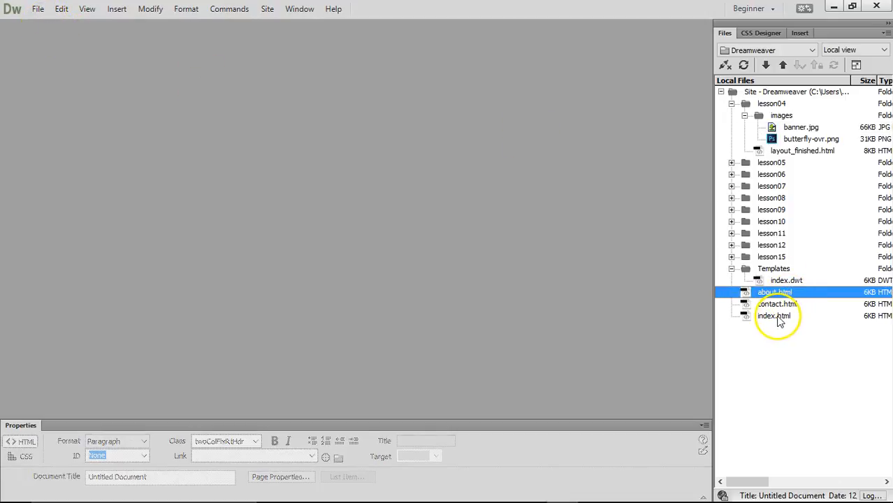
pyautogui.keyDown('shift'); pyautogui.click(772, 317); pyautogui.keyUp('shift')
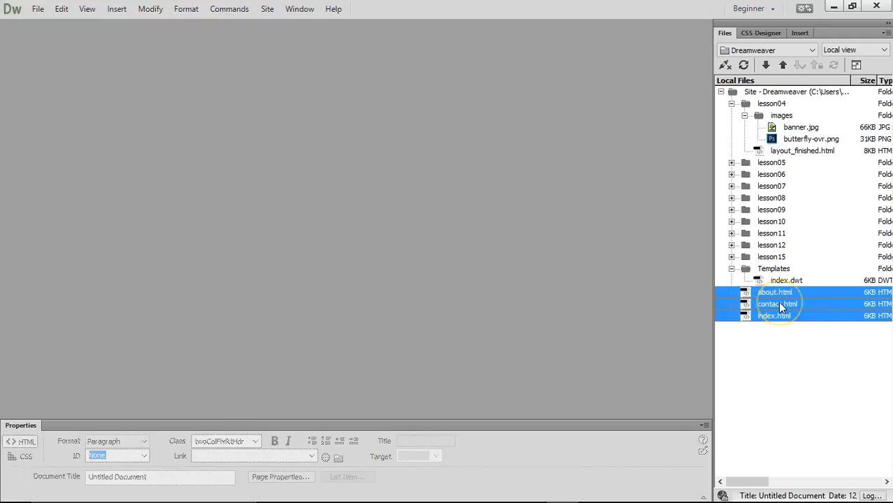
pyautogui.doubleClick(778, 301)
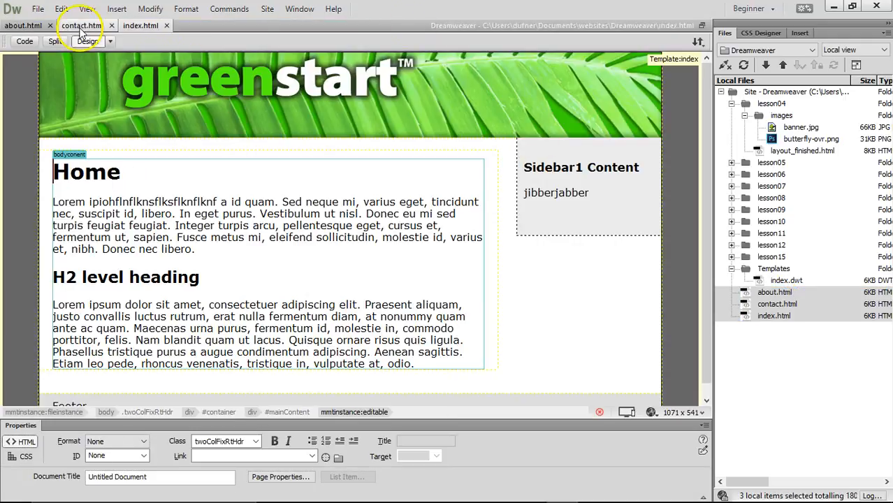
pyautogui.click(82, 28)
pyautogui.click(31, 26)
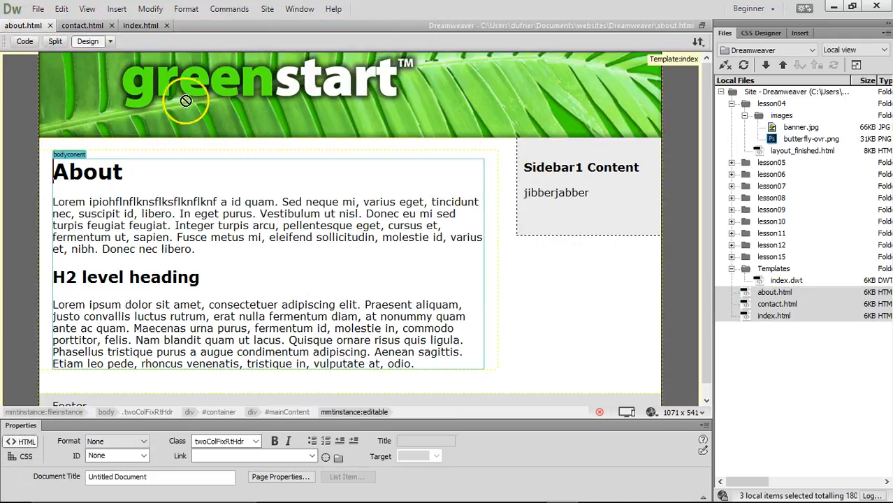
pyautogui.click(83, 28)
pyautogui.click(146, 28)
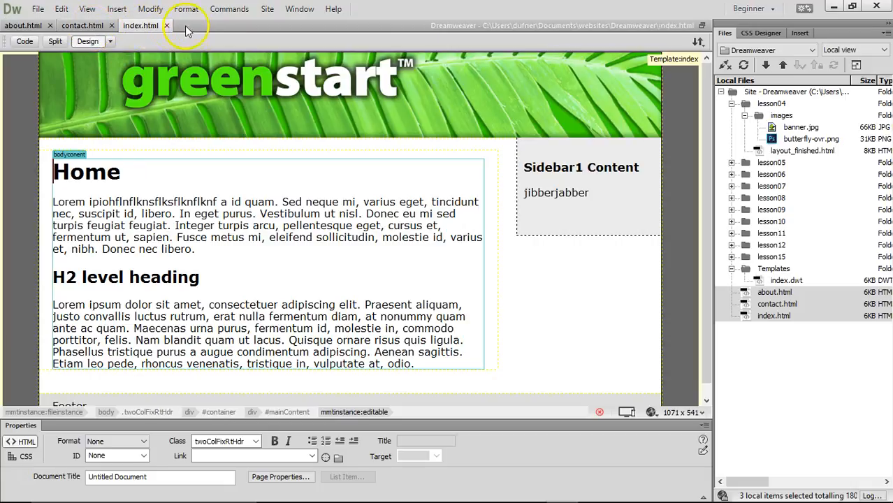
# - Close the three pages and reopen index.dwt from the Files panel
pyautogui.click(50, 26)
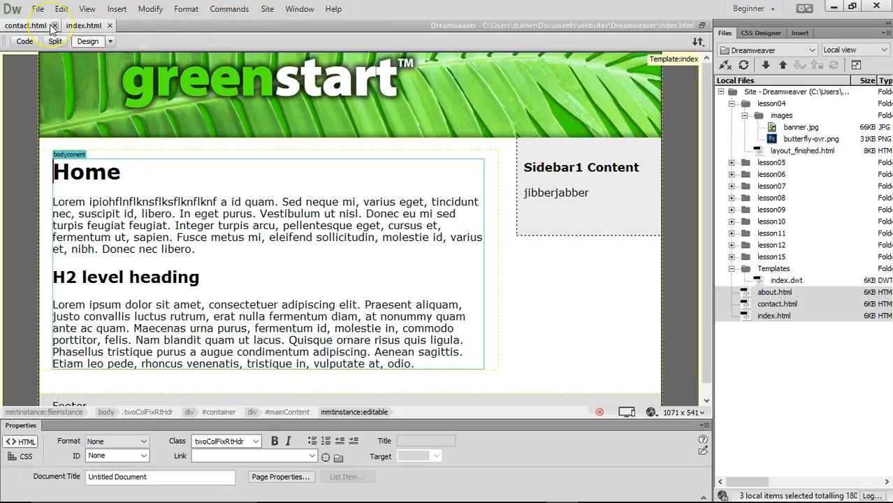
pyautogui.click(54, 25)
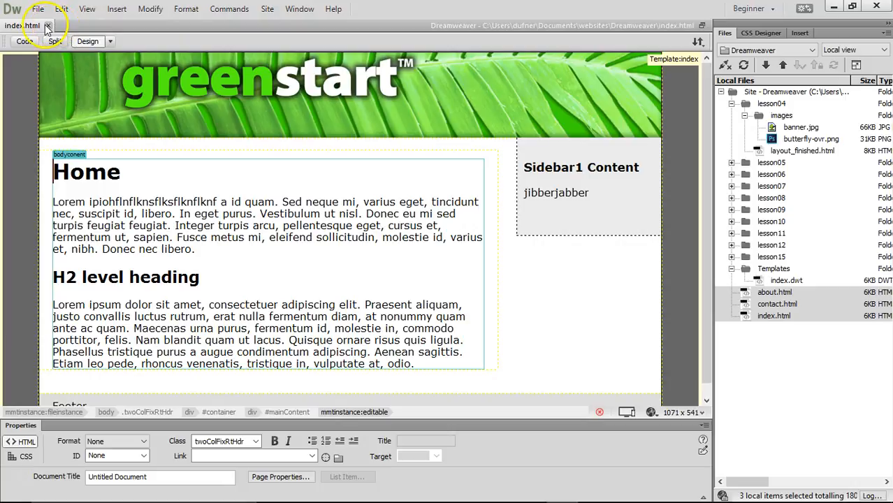
pyautogui.click(48, 26)
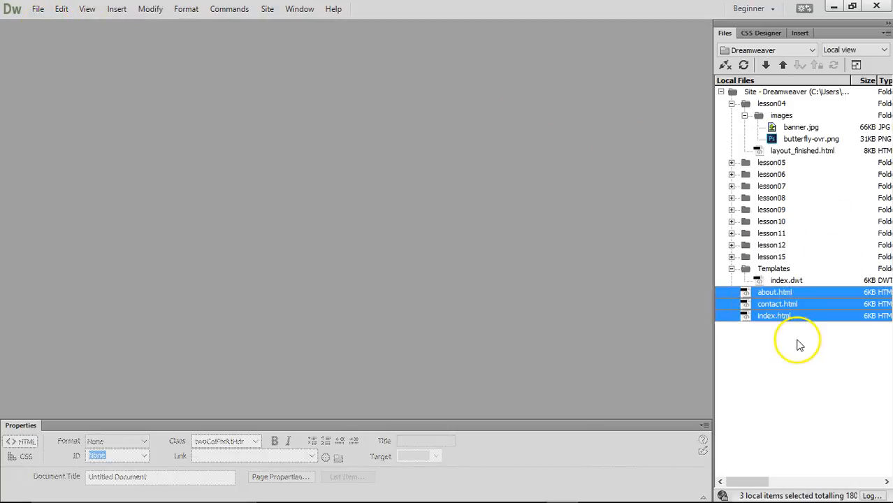
pyautogui.doubleClick(768, 281)
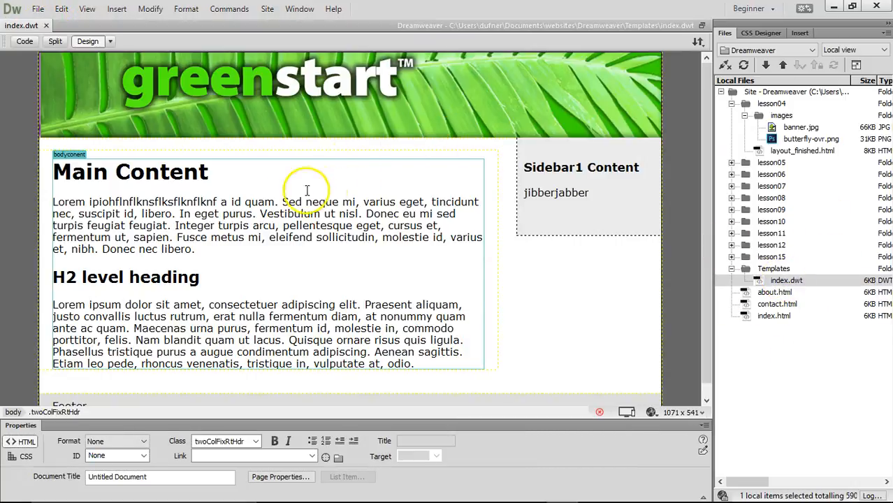
# - List index.dwt's GLOBAL selectors in a widened CSS Designer panel
pyautogui.click(163, 83)
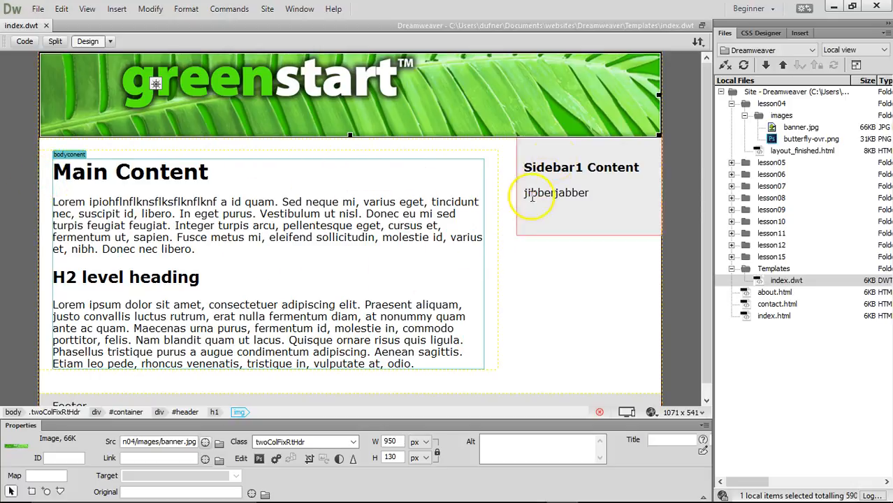
pyautogui.click(751, 35)
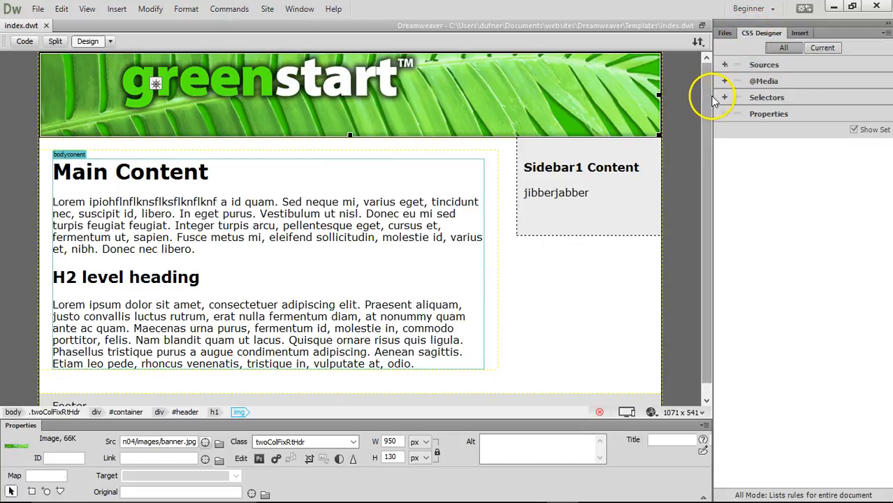
pyautogui.moveTo(712, 94); pyautogui.dragTo(528, 98)
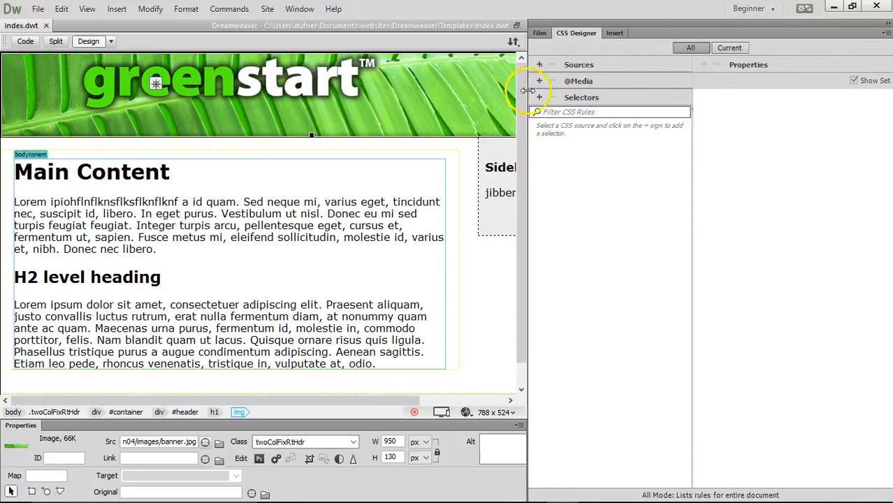
pyautogui.click(494, 168)
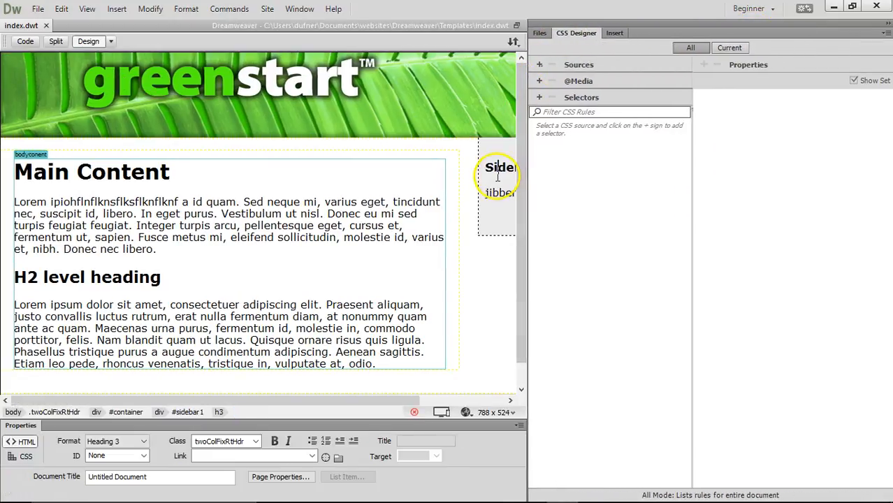
pyautogui.click(579, 81)
pyautogui.click(552, 96)
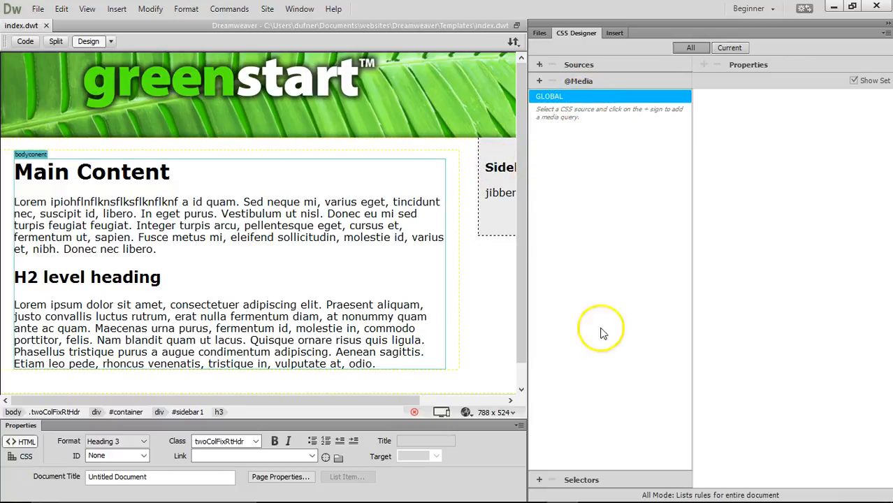
pyautogui.click(614, 482)
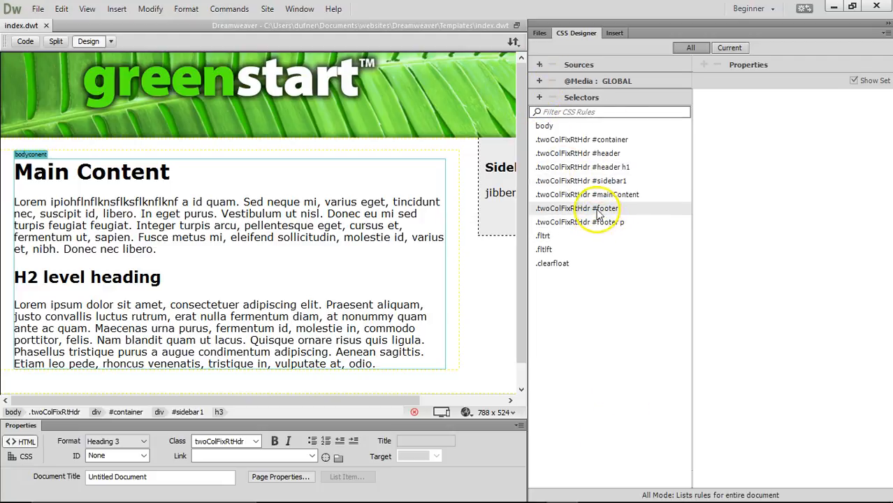
# - Select the .twoColFixRtHdr #sidebar1 rule and try widths of 250 px, then 200 px
pyautogui.click(609, 183)
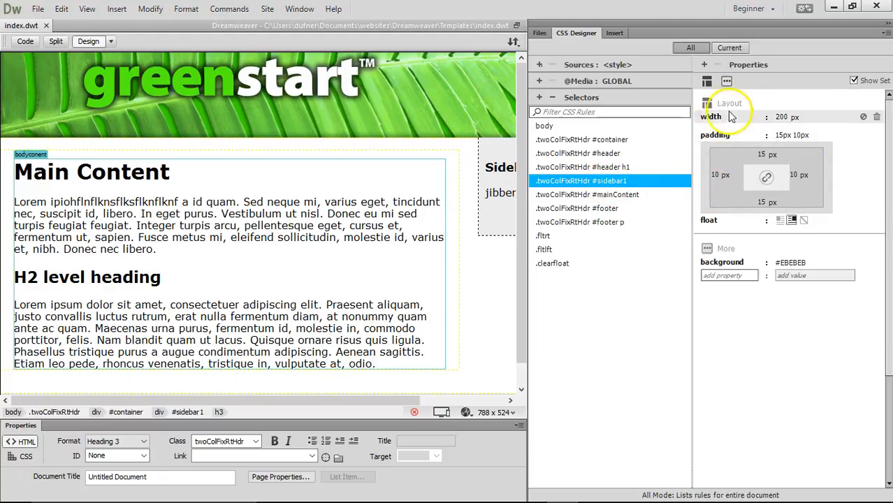
pyautogui.click(780, 117)
pyautogui.click(782, 118)
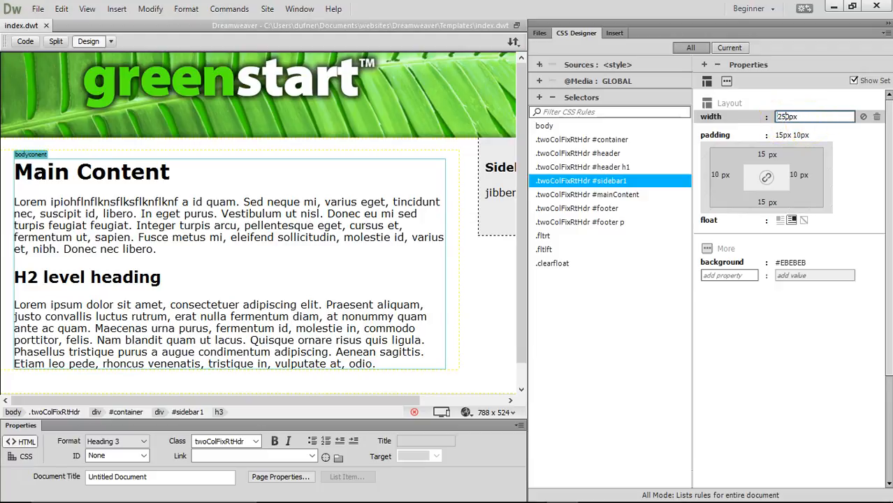
pyautogui.press('Return')
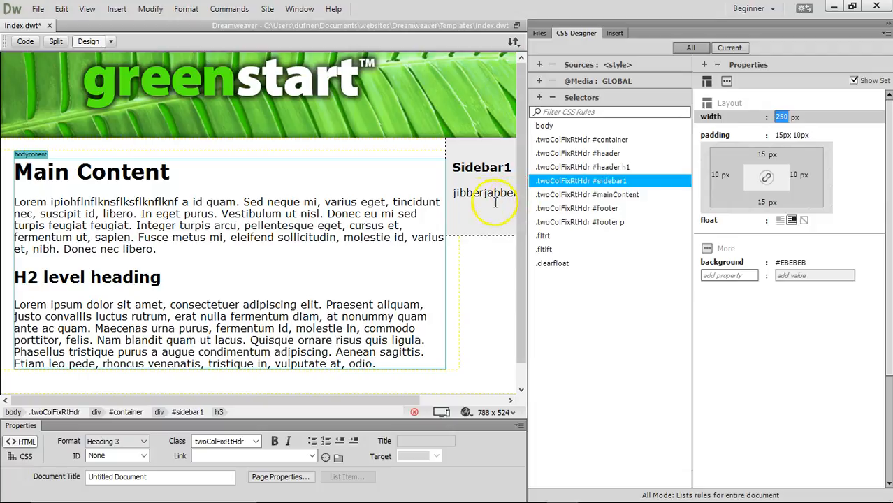
pyautogui.moveTo(412, 399); pyautogui.dragTo(508, 400)
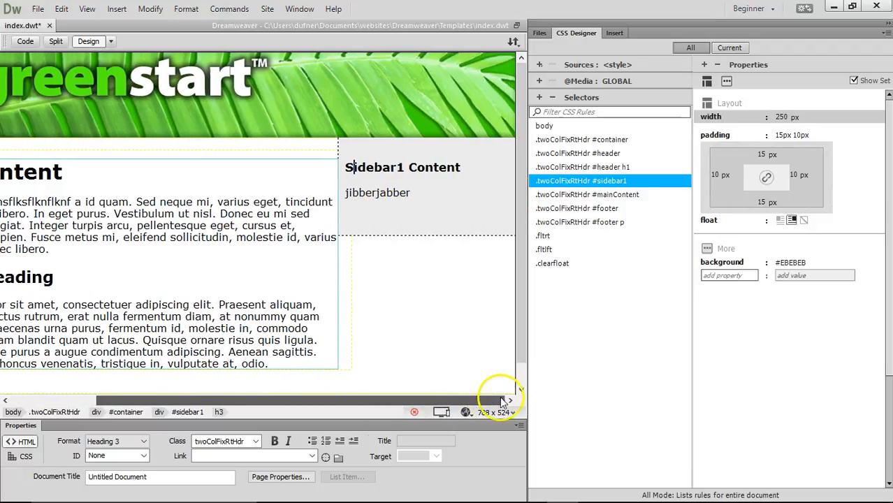
pyautogui.click(785, 117)
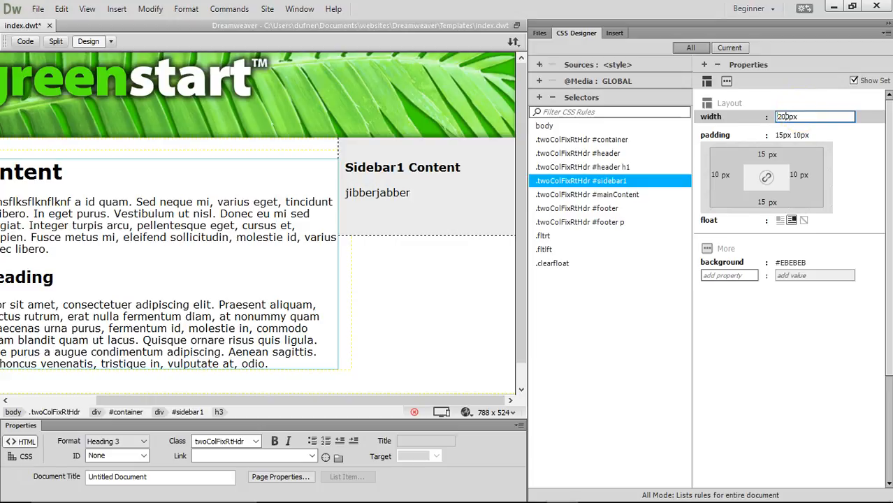
pyautogui.press('Return')
pyautogui.moveTo(481, 401); pyautogui.dragTo(512, 401)
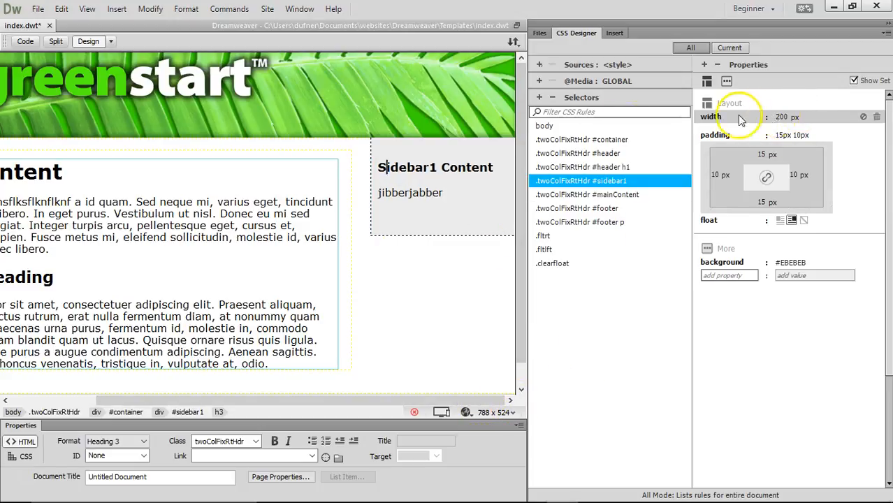
# - Try a 220 px sidebar width, then settle on 225 px
pyautogui.click(786, 117)
pyautogui.click(799, 122)
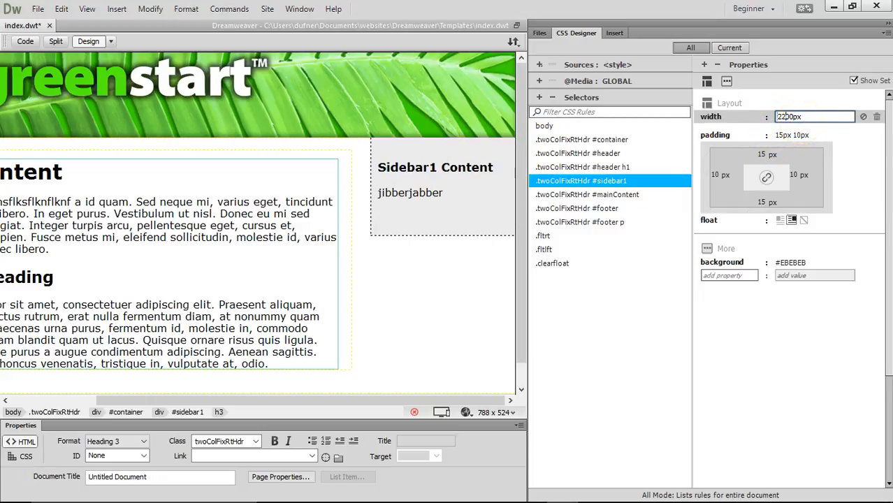
pyautogui.press('Return')
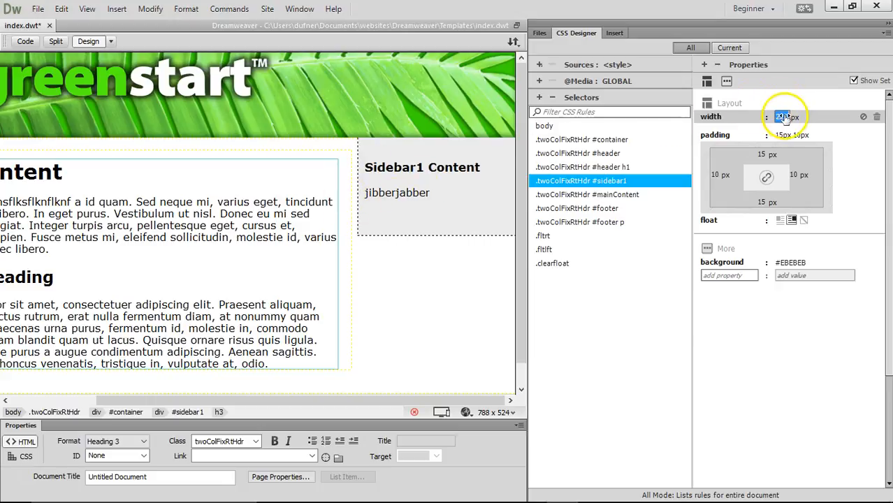
pyautogui.click(784, 119)
pyautogui.click(803, 120)
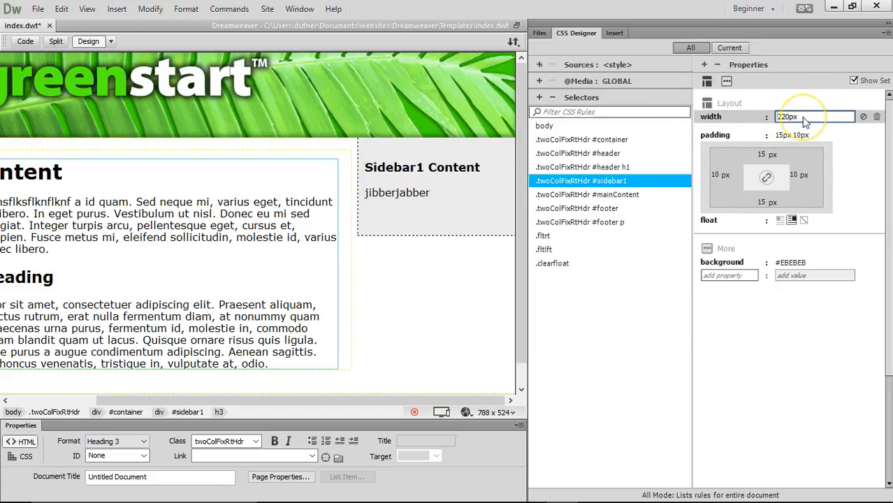
pyautogui.press('Return')
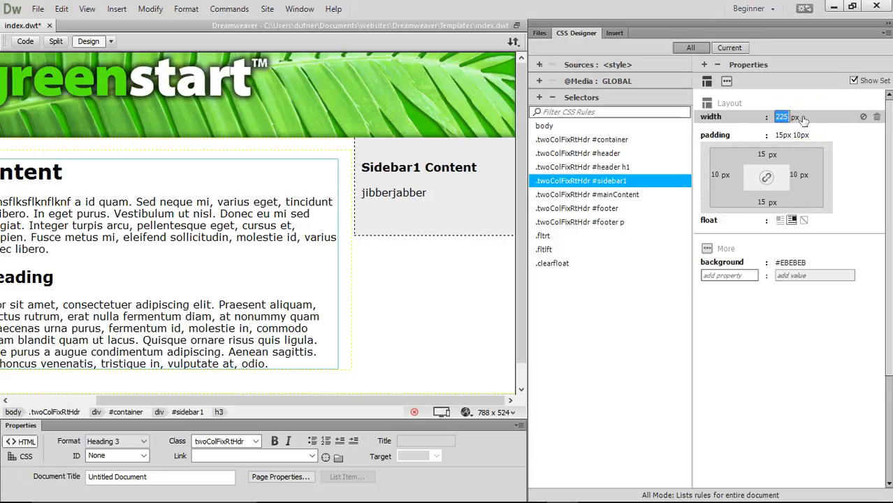
pyautogui.moveTo(478, 401); pyautogui.dragTo(517, 400)
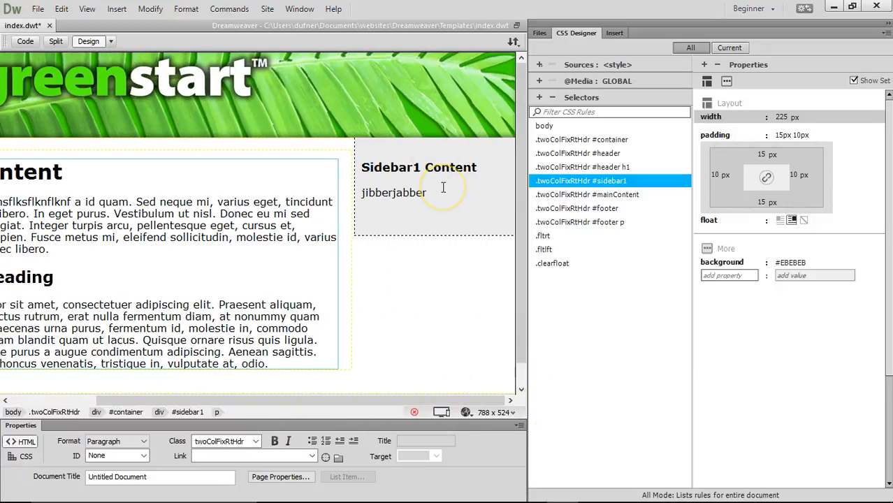
# - Add blank paragraphs below 'jibberjabber' in Sidebar1 and save the template
pyautogui.press('Return')
pyautogui.press('Return')
pyautogui.press('Return')
pyautogui.press('Return')
pyautogui.press('Return')
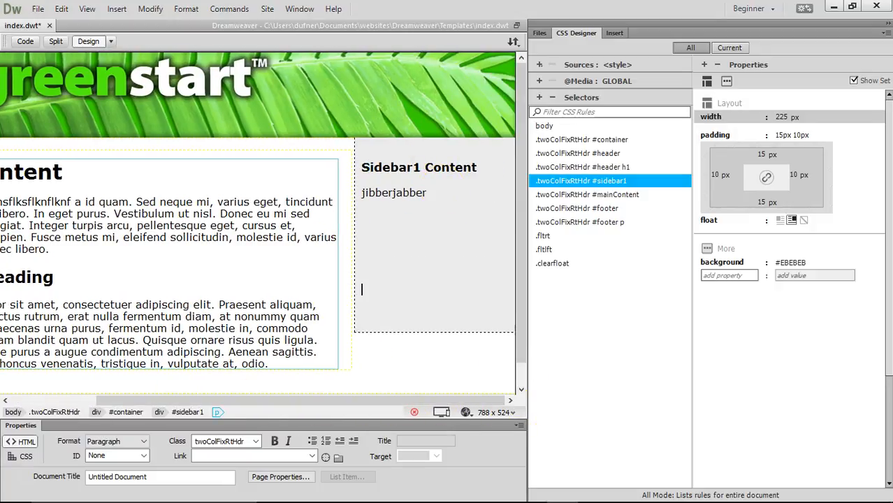
pyautogui.press('Return')
pyautogui.press('Return')
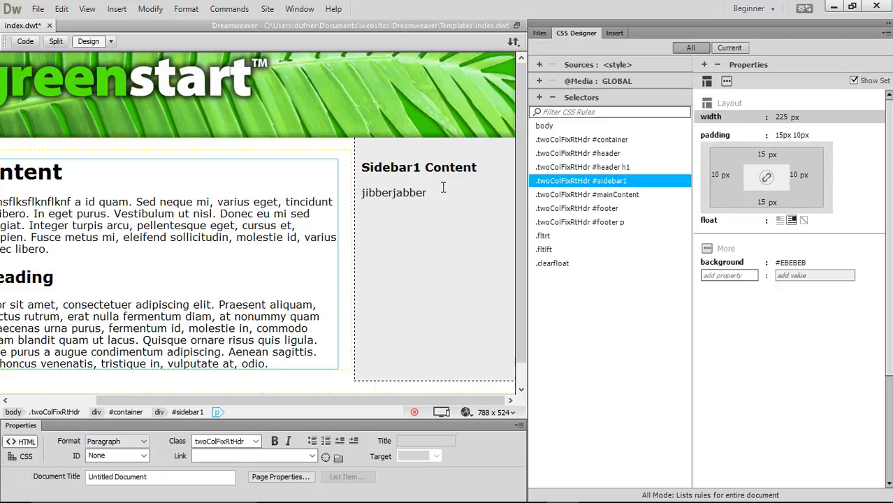
pyautogui.scroll(-1, 439, 253)
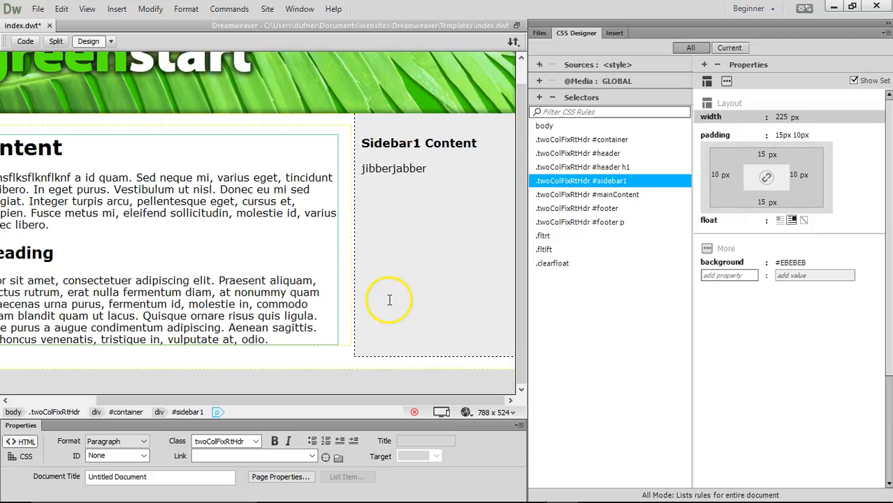
pyautogui.press('Return')
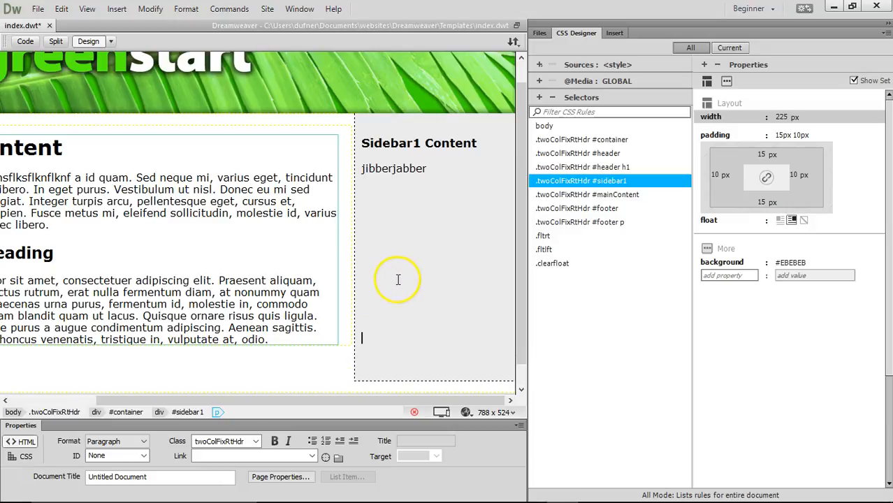
pyautogui.scroll(-1, 397, 280)
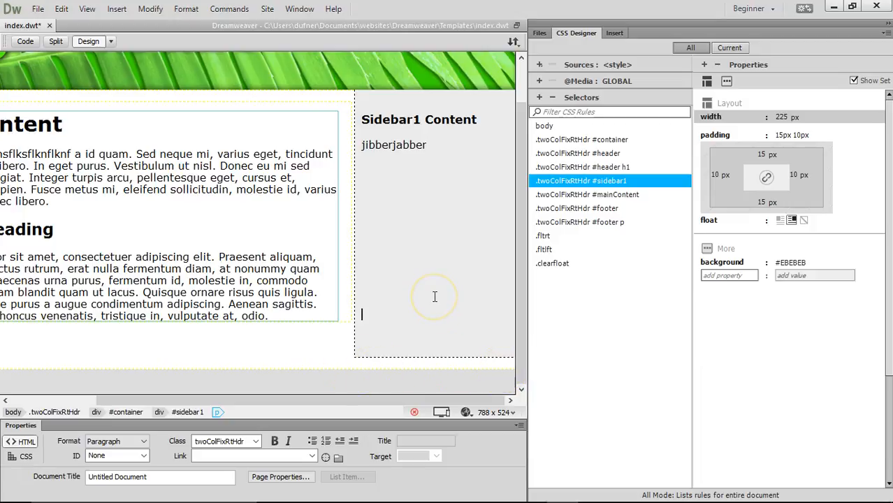
pyautogui.scroll(1, 439, 267)
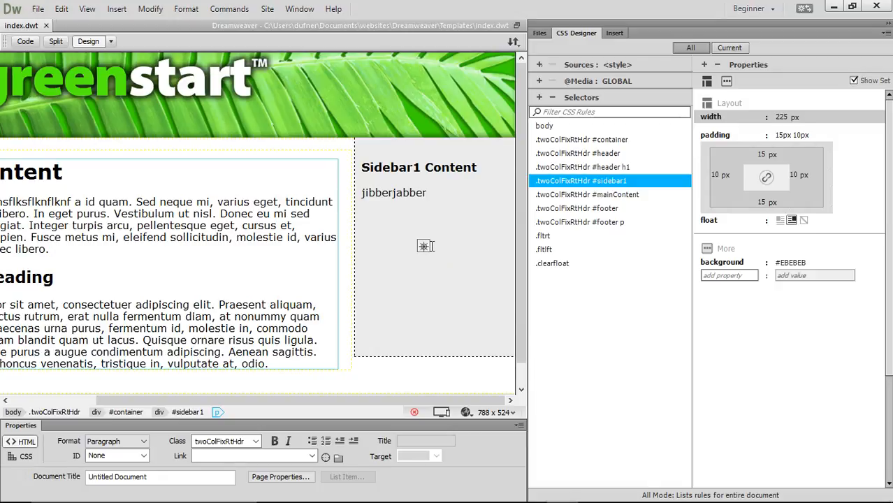
pyautogui.hotkey('ctrl', 's')
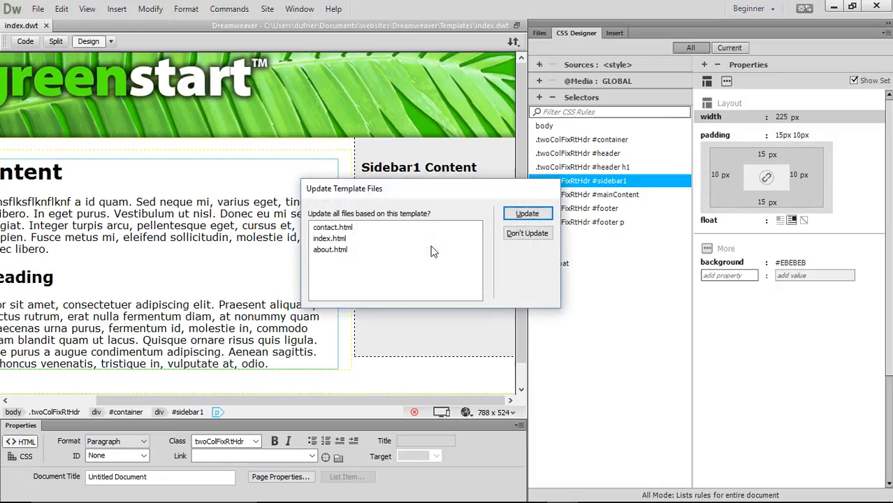
# - Update contact.html, index.html and about.html with the template changes
pyautogui.click(526, 214)
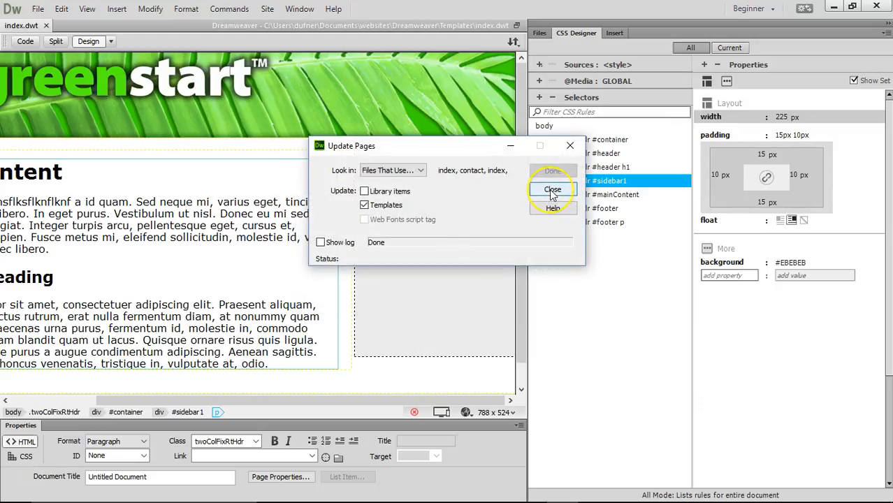
pyautogui.click(552, 189)
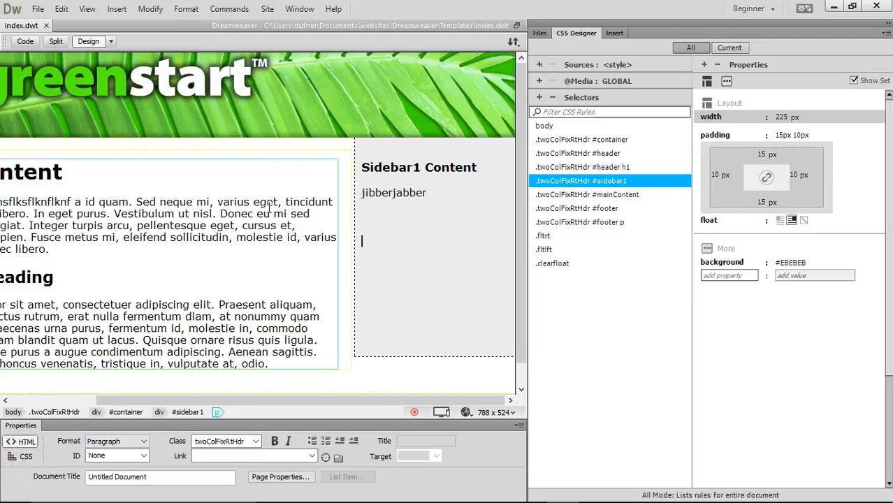
pyautogui.moveTo(370, 404); pyautogui.dragTo(235, 385)
# - Widen the Design view and select the greenstart banner image in the header
pyautogui.moveTo(527, 384); pyautogui.dragTo(684, 369)
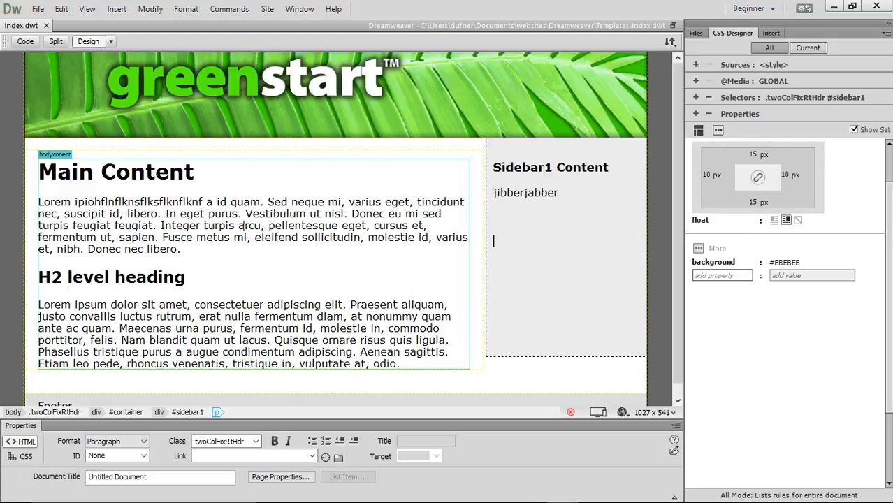
pyautogui.click(266, 222)
pyautogui.click(243, 116)
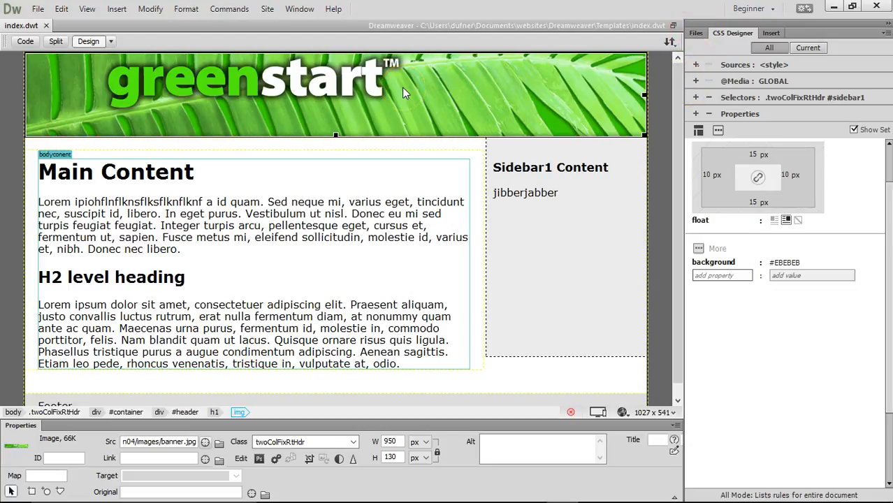
# - Delete the selected greenstart banner image from the index.dwt header
pyautogui.press('Delete')
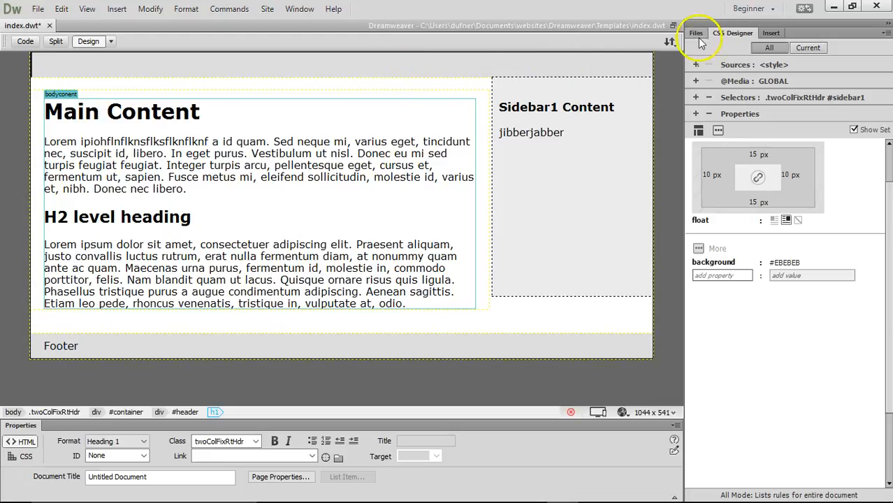
# - Widen CSS Designer, select .twoColFixRtHdr #header and turn off Show Set to list every property
pyautogui.moveTo(681, 65); pyautogui.dragTo(572, 65)
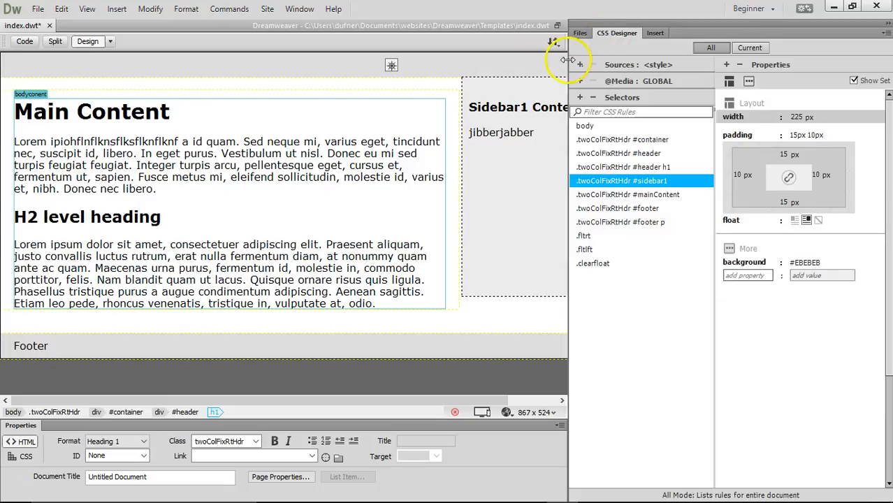
pyautogui.moveTo(563, 61); pyautogui.dragTo(475, 65)
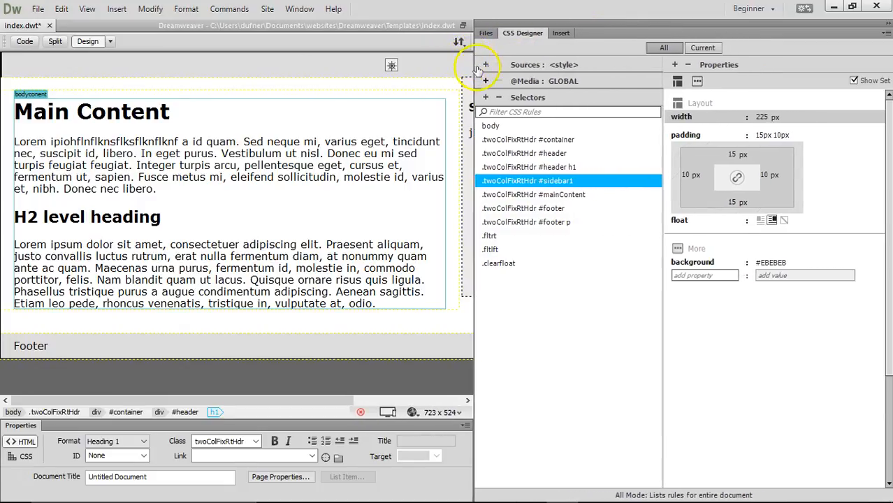
pyautogui.click(552, 152)
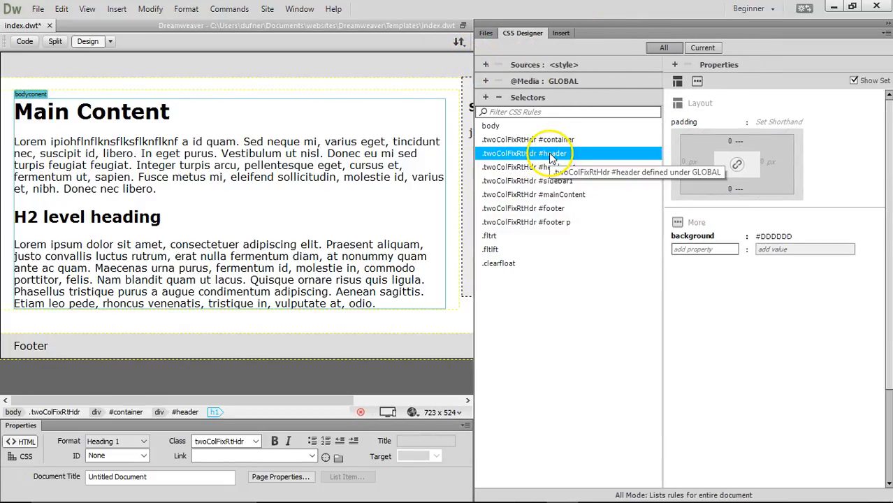
pyautogui.click(697, 82)
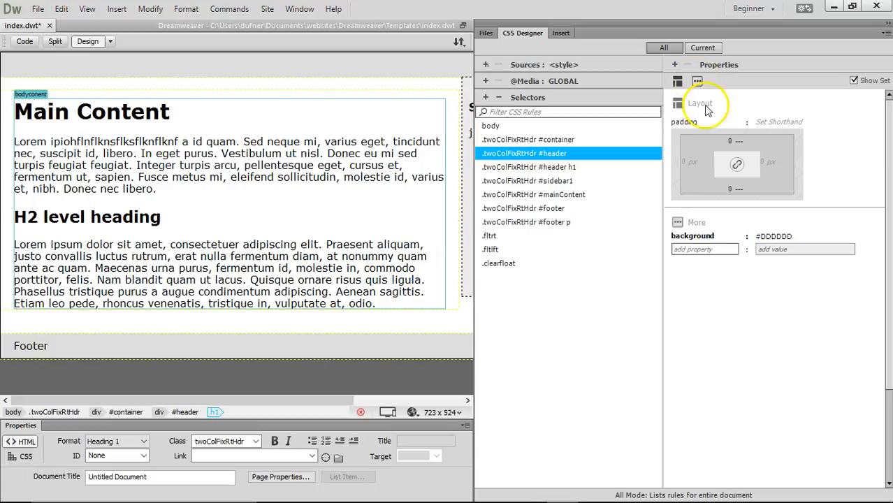
pyautogui.click(770, 238)
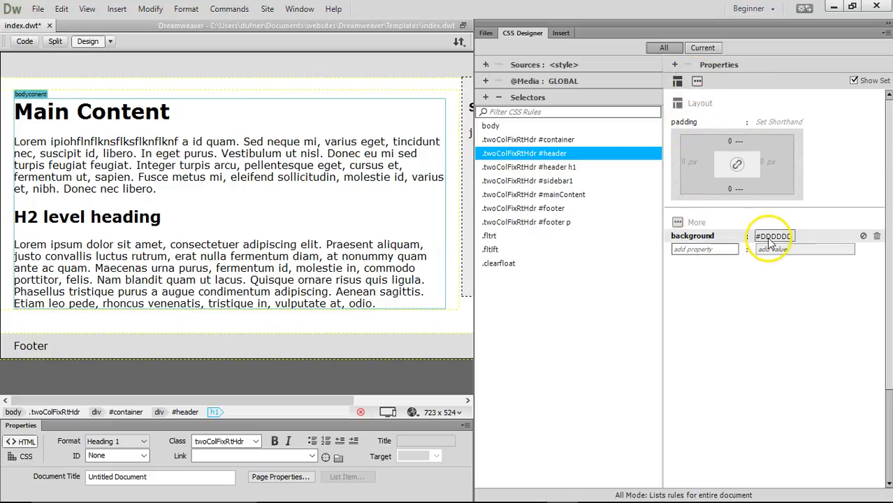
pyautogui.click(697, 83)
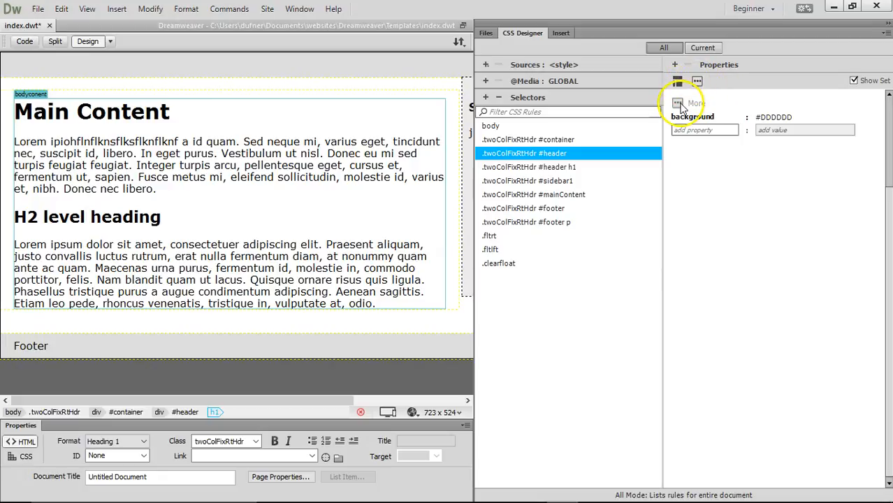
pyautogui.click(853, 81)
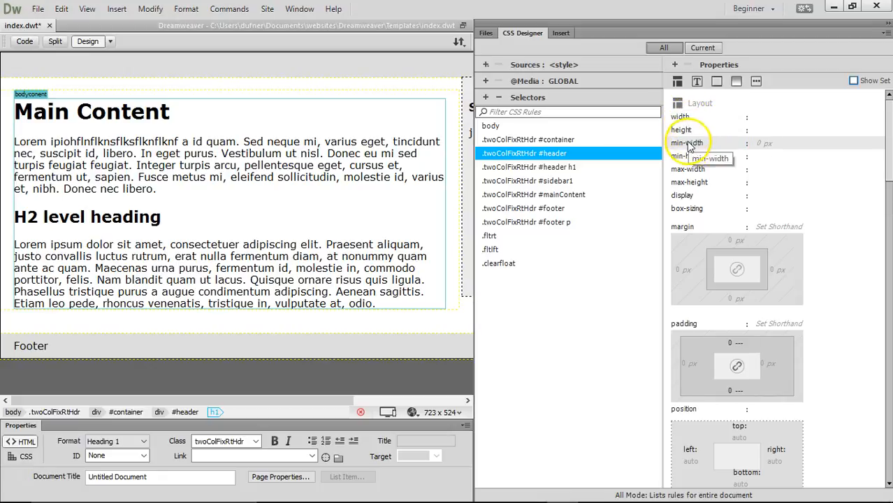
# - Scroll to the Background properties and edit the #header background-image url field
pyautogui.moveTo(886, 113); pyautogui.dragTo(887, 335)
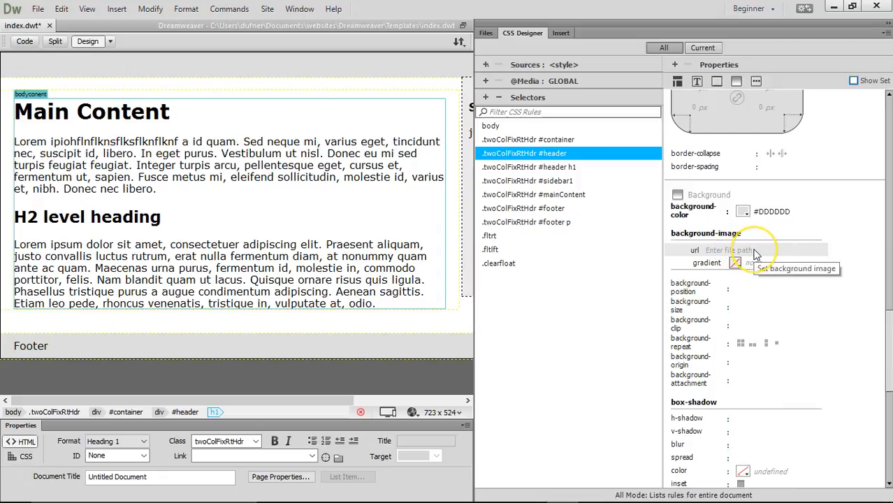
pyautogui.click(751, 251)
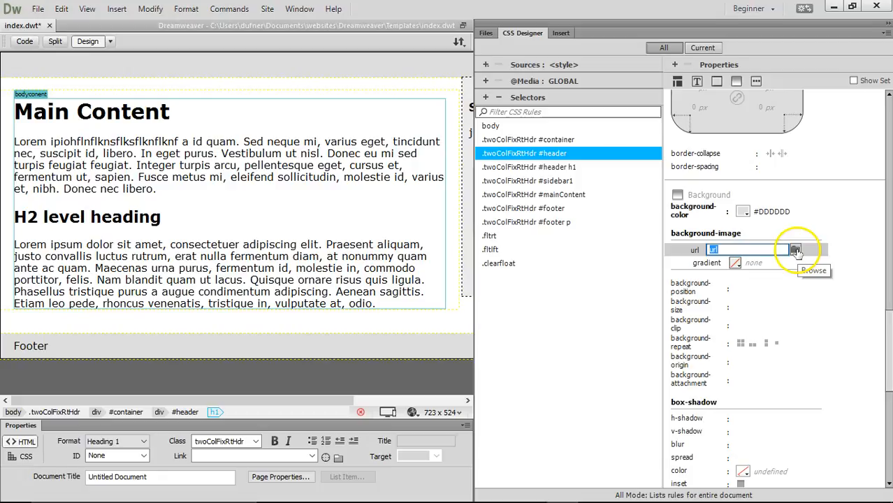
# - Set the #header background-image to banner.jpg from the lesson04/images folder
pyautogui.click(796, 250)
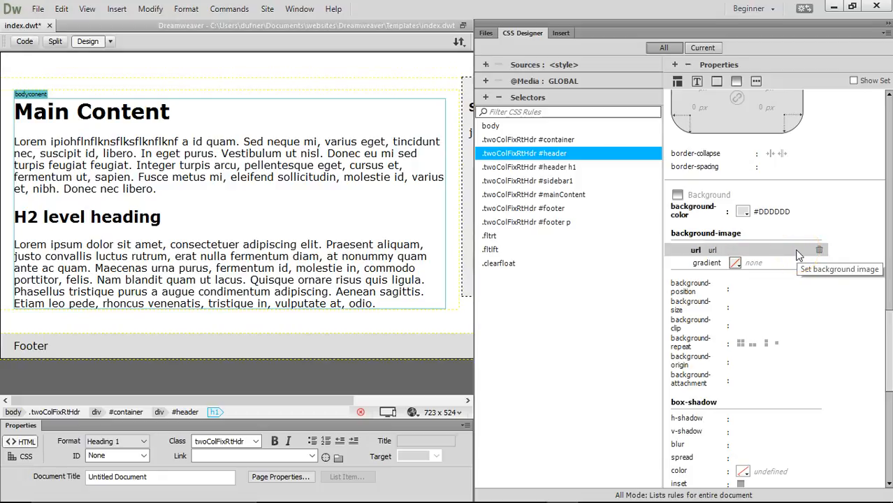
pyautogui.click(733, 253)
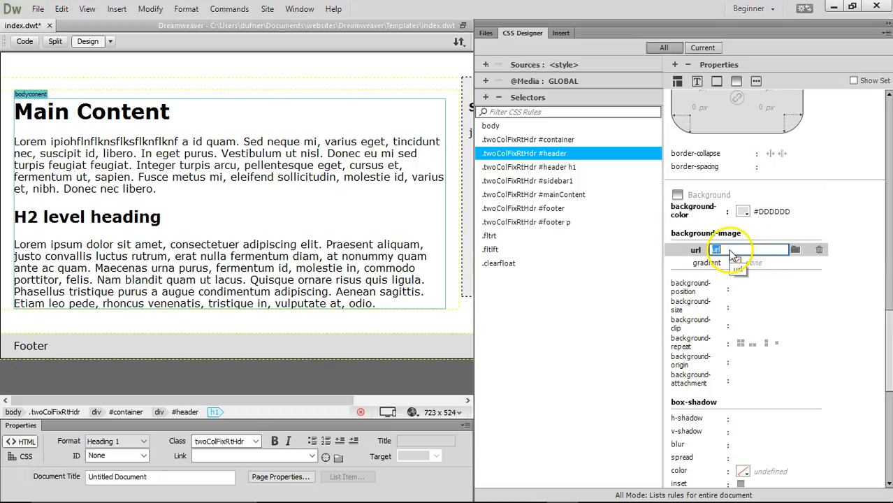
pyautogui.click(797, 250)
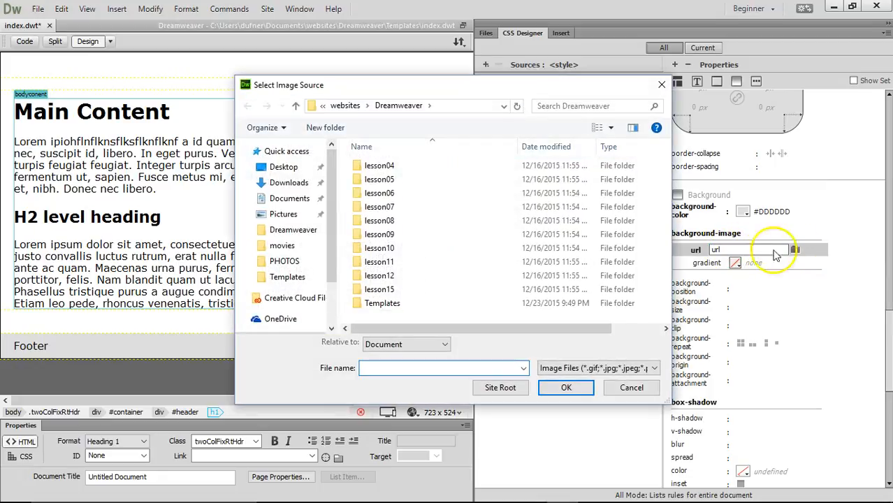
pyautogui.doubleClick(380, 167)
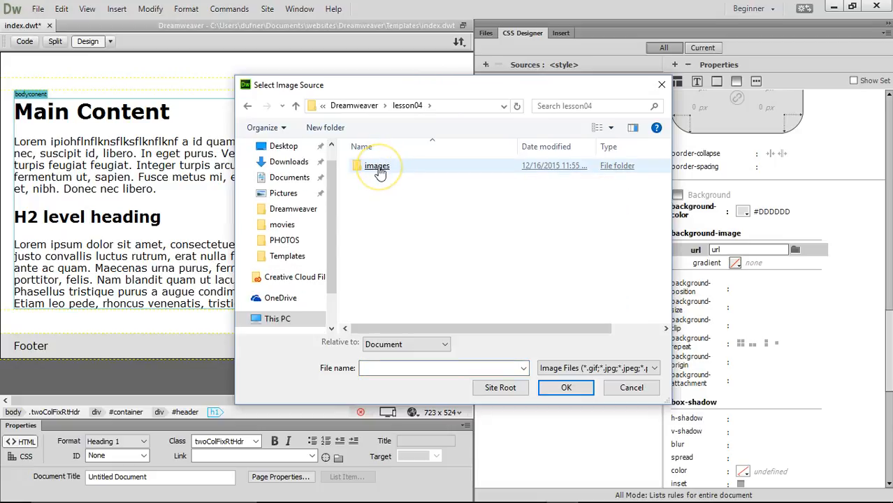
pyautogui.doubleClick(380, 167)
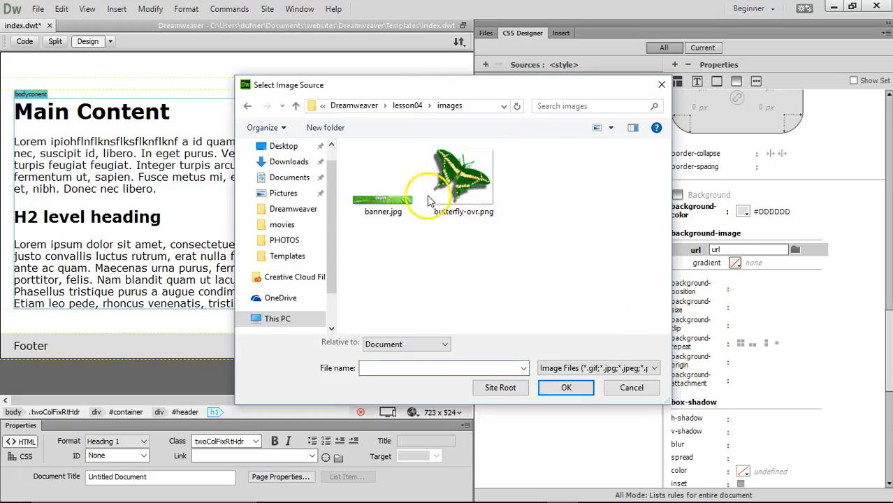
pyautogui.doubleClick(392, 201)
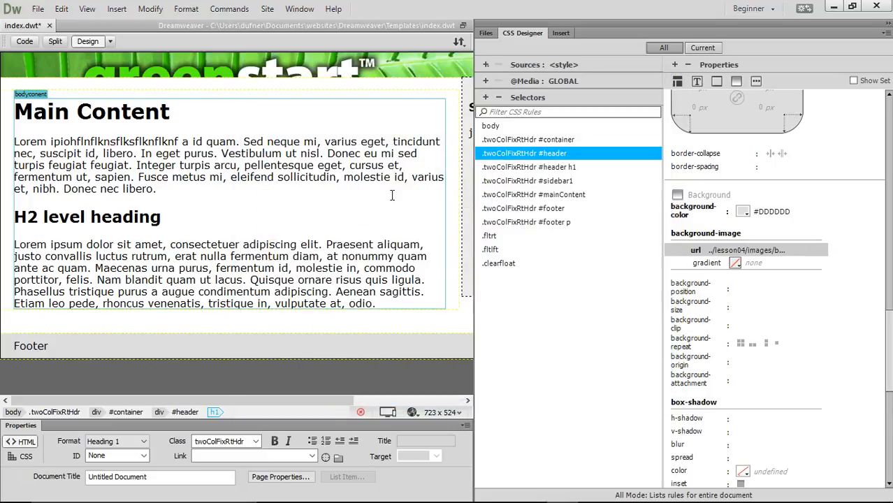
pyautogui.moveTo(474, 204); pyautogui.dragTo(703, 204)
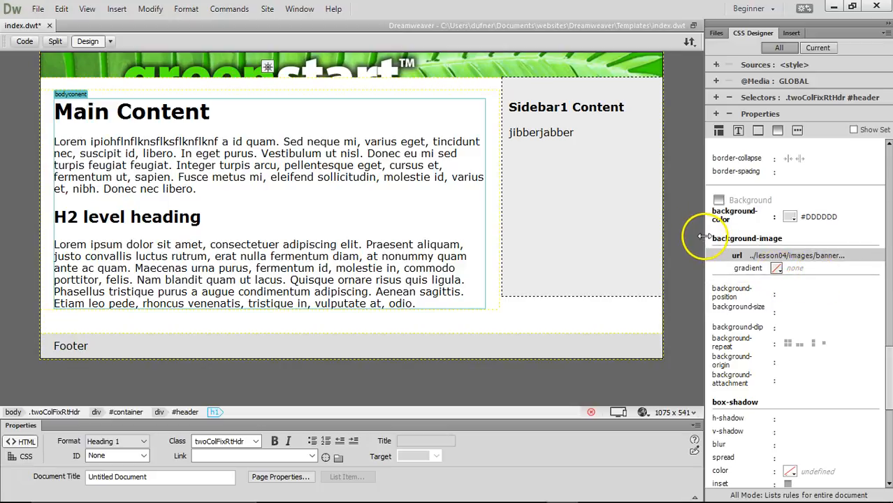
# - Bring back the selector list and inspect the #header width and height unit options
pyautogui.moveTo(703, 235); pyautogui.dragTo(497, 228)
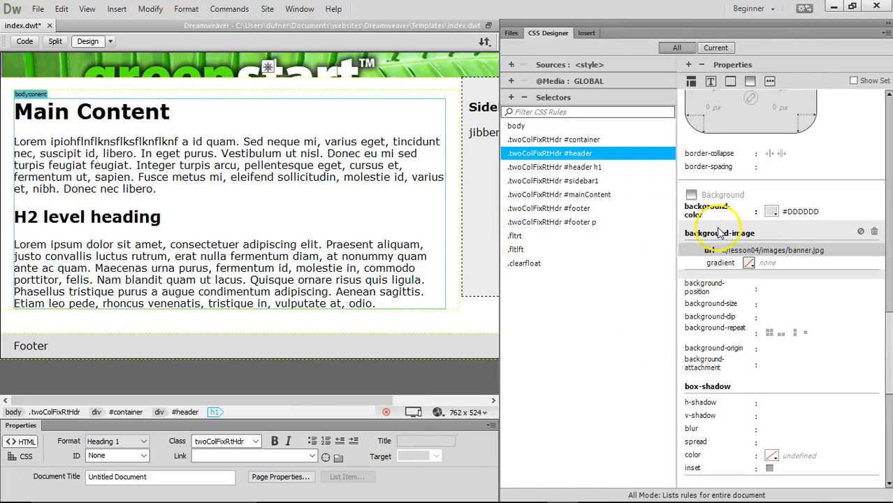
pyautogui.scroll(5, 828, 210)
pyautogui.scroll(6, 841, 212)
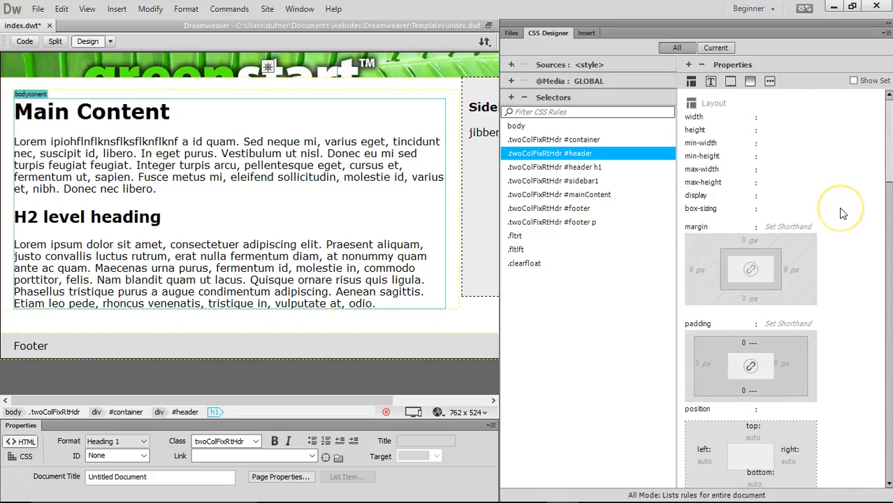
pyautogui.scroll(-2, 839, 208)
pyautogui.scroll(2, 838, 209)
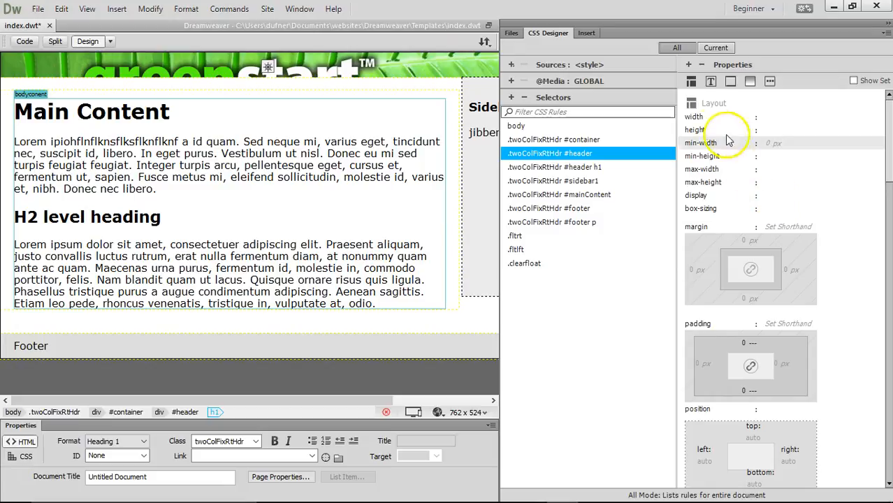
pyautogui.click(773, 131)
pyautogui.click(773, 132)
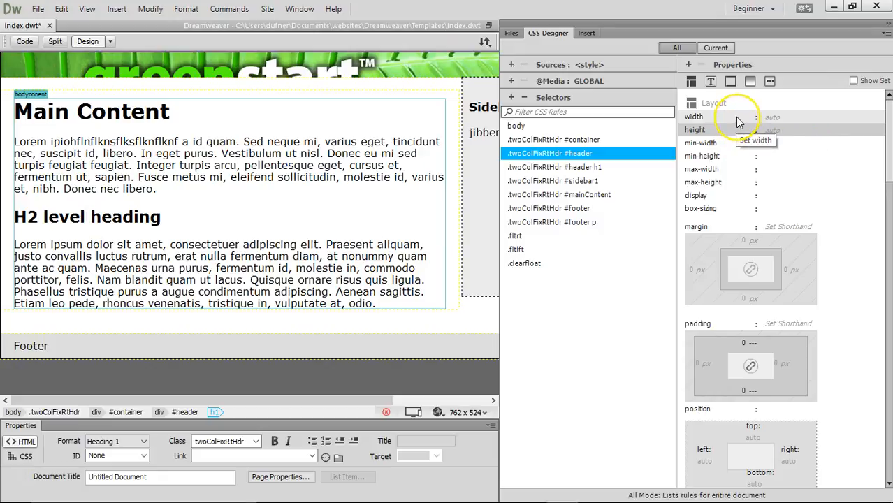
pyautogui.click(774, 118)
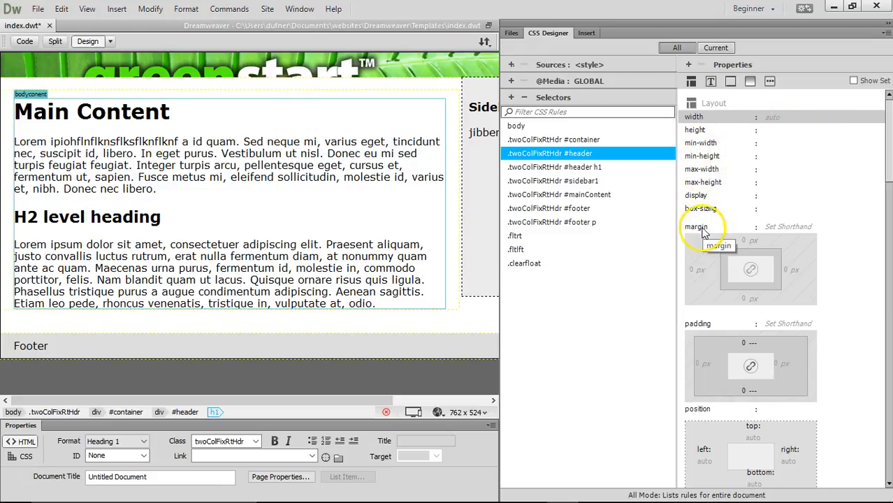
pyautogui.click(774, 118)
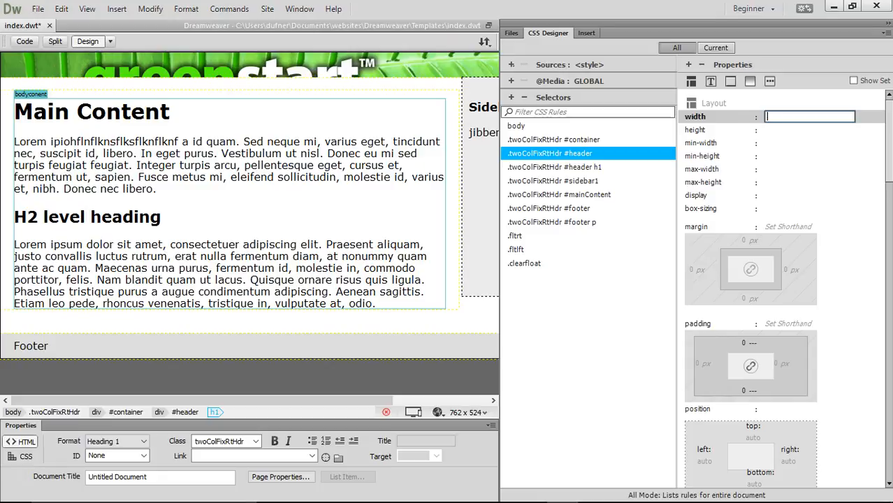
pyautogui.click(776, 132)
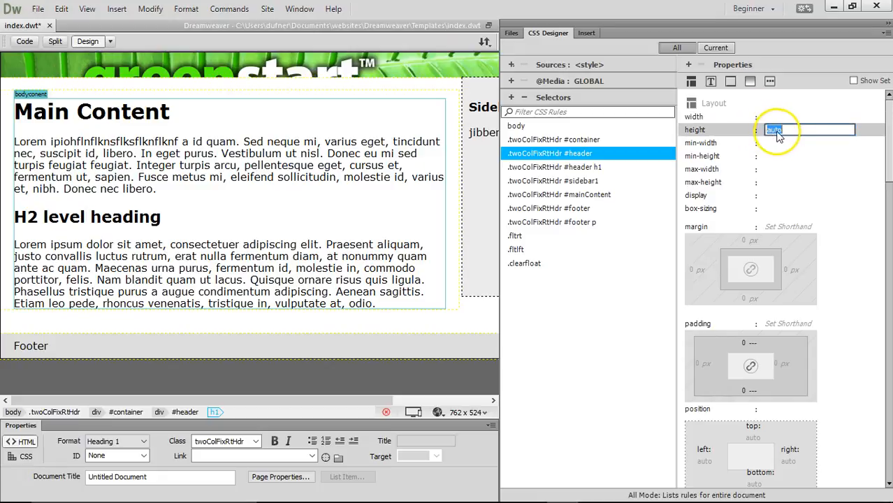
# - Try #header heights of 250, 200, 150 and 140 px, settling on 130 px
pyautogui.write('250')
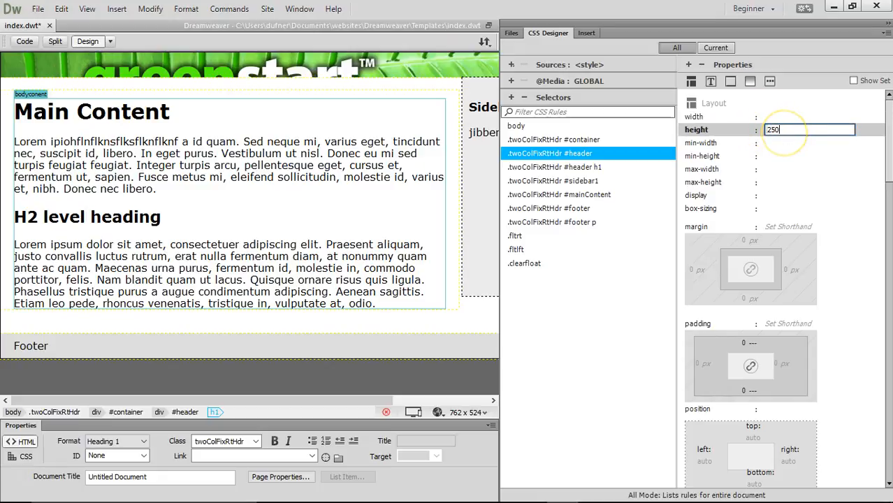
pyautogui.press('Return')
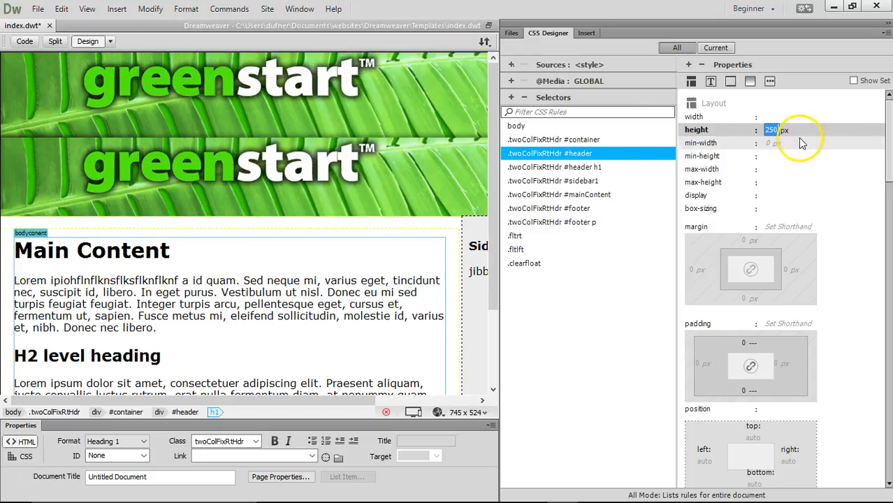
pyautogui.click(774, 130)
pyautogui.write('200')
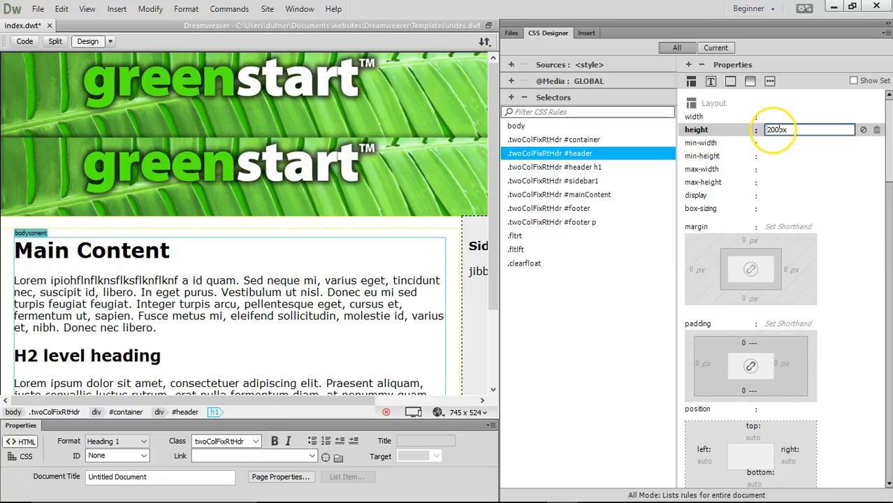
pyautogui.press('Return')
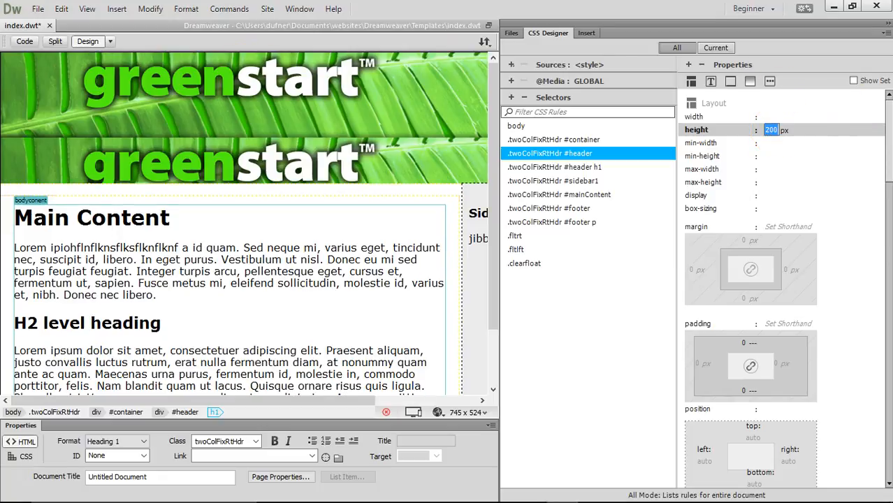
pyautogui.click(773, 131)
pyautogui.write('15')
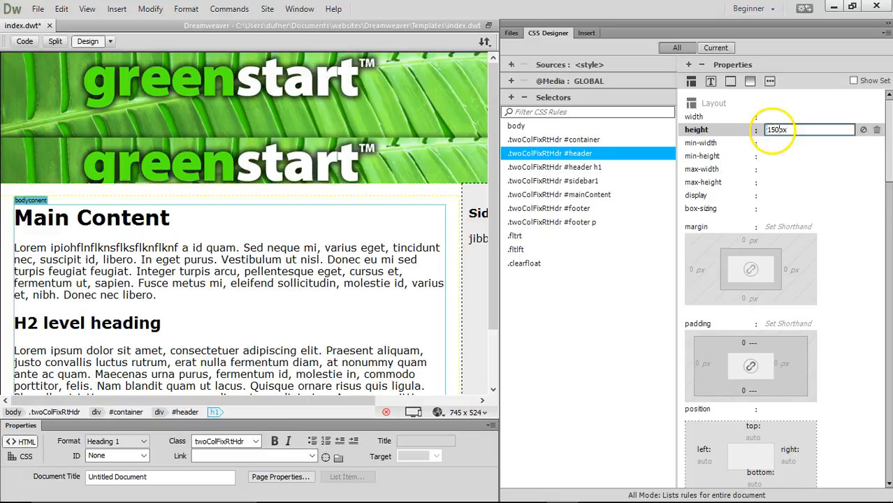
pyautogui.write('0')
pyautogui.press('Return')
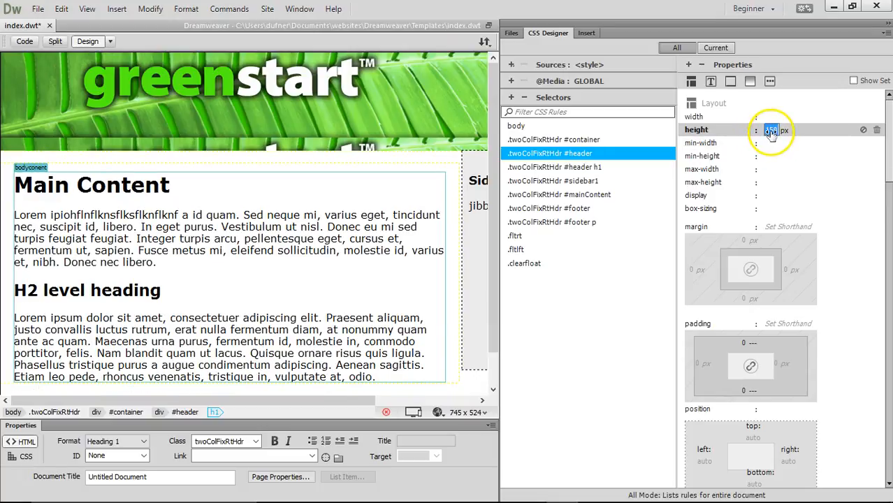
pyautogui.write('1')
pyautogui.press('Return')
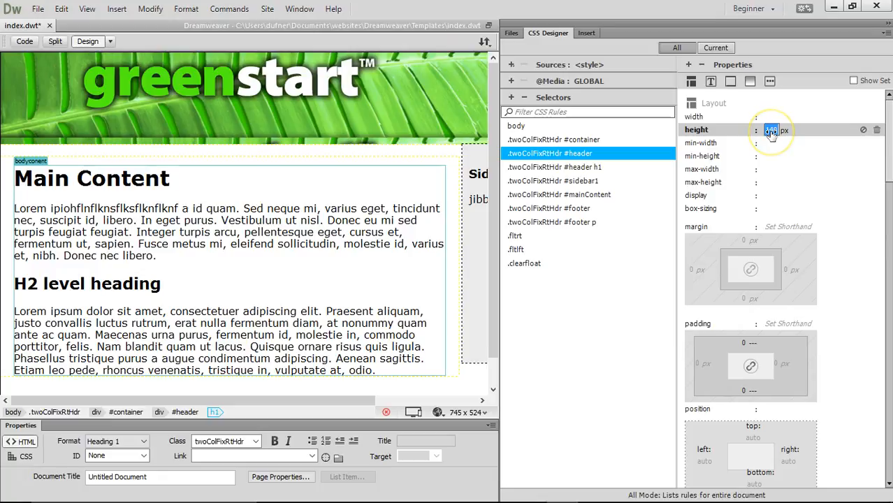
pyautogui.write('1')
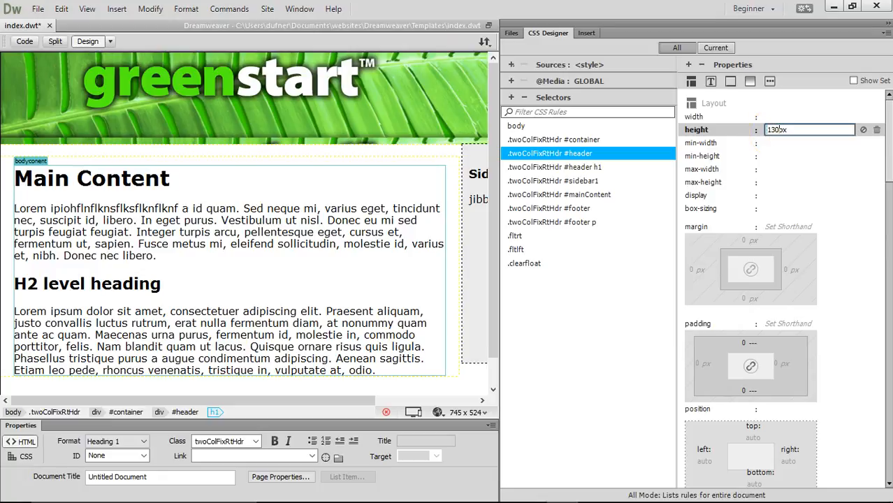
pyautogui.write('30')
pyautogui.press('Return')
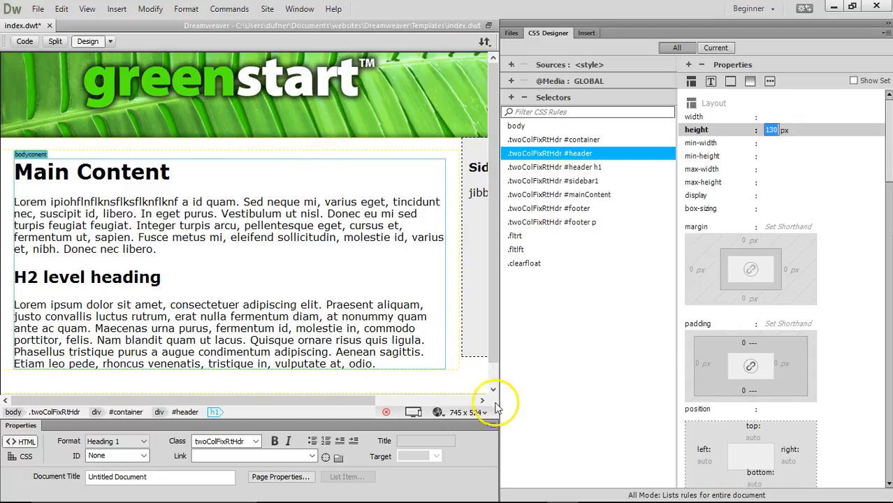
# - Widen Design view to show the full layout and clear stray test text from the header
pyautogui.moveTo(536, 400); pyautogui.dragTo(711, 392)
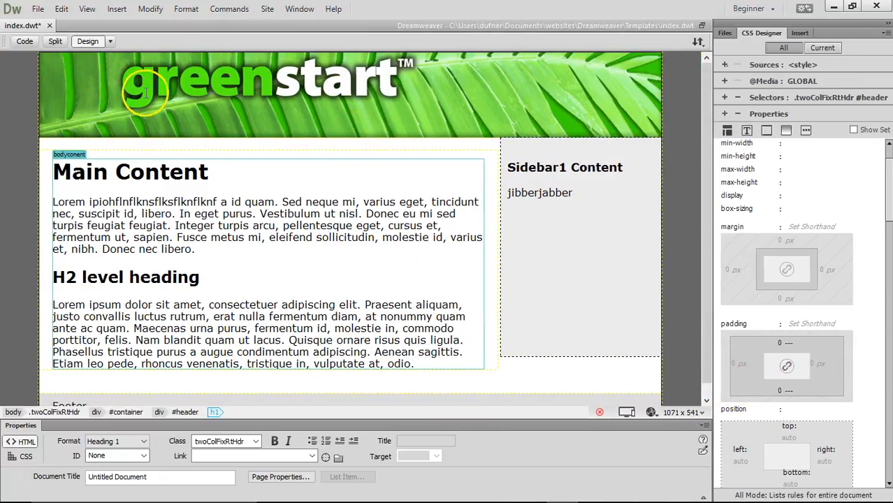
pyautogui.write('ioendnsdcljsndvlkjn')
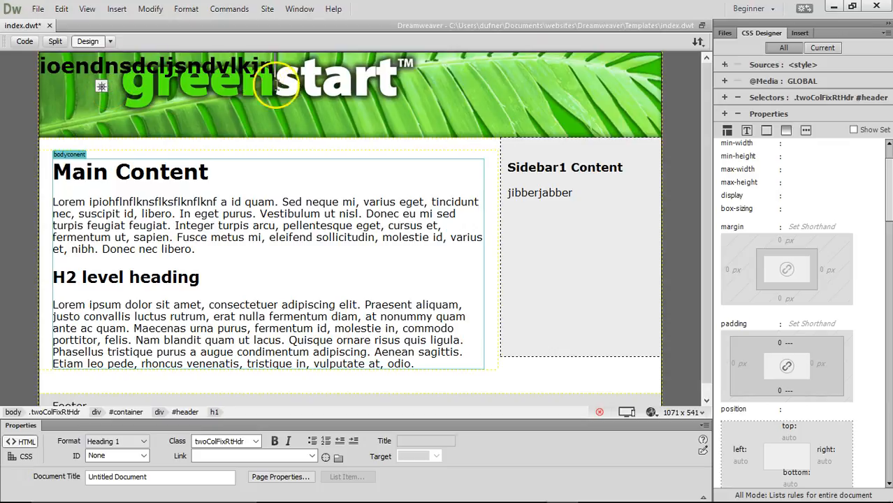
pyautogui.moveTo(285, 67); pyautogui.dragTo(41, 72)
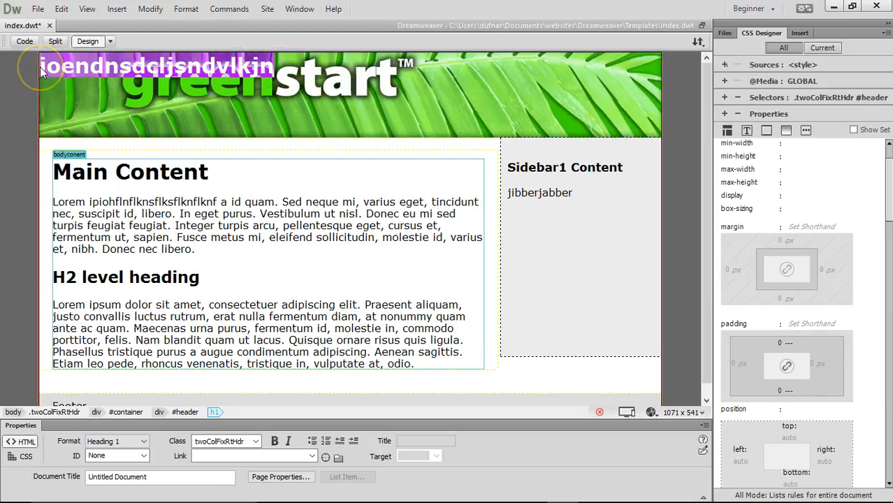
pyautogui.press('Delete')
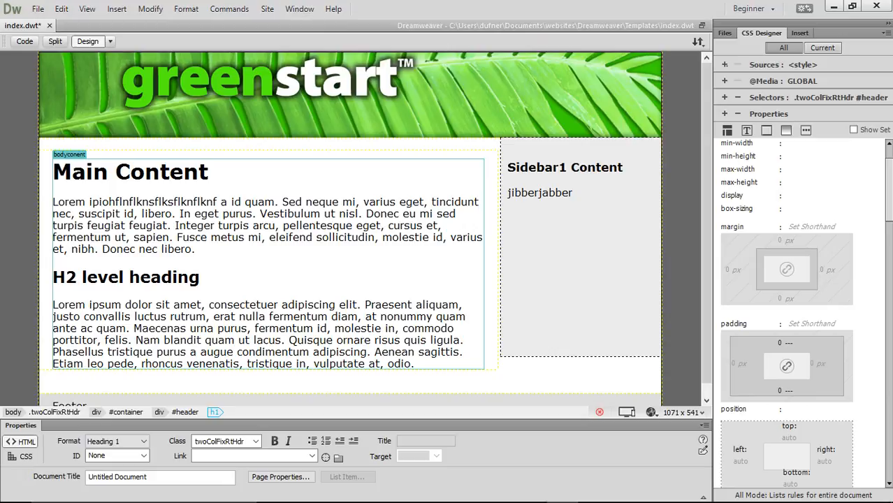
# - Show the Insert panel beside the template with its HTML category selected
pyautogui.click(115, 11)
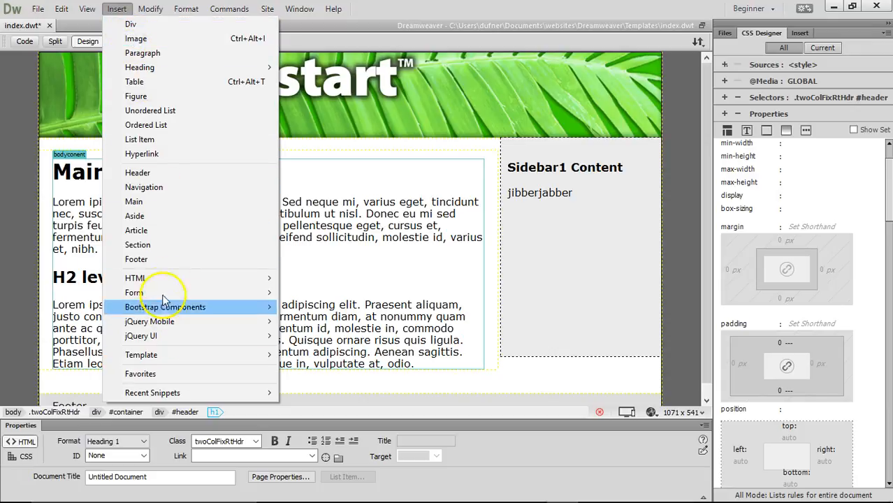
pyautogui.click(709, 9)
pyautogui.moveTo(713, 74); pyautogui.dragTo(563, 72)
pyautogui.click(642, 34)
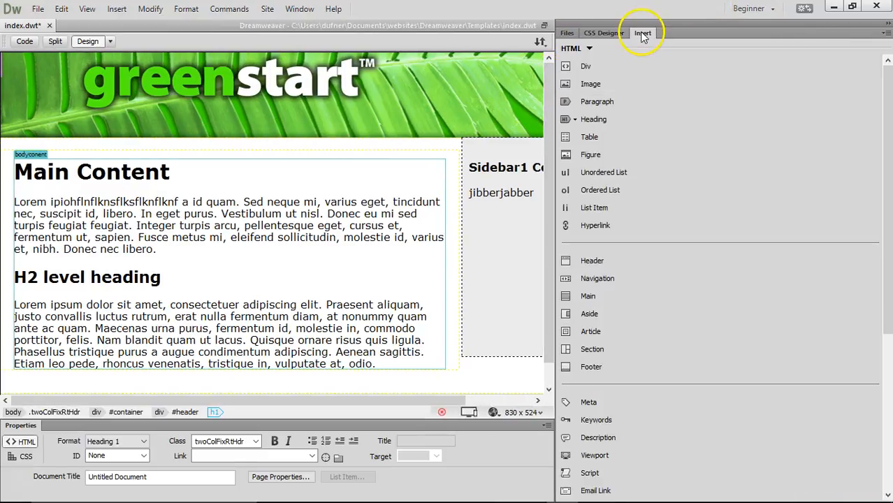
pyautogui.click(589, 48)
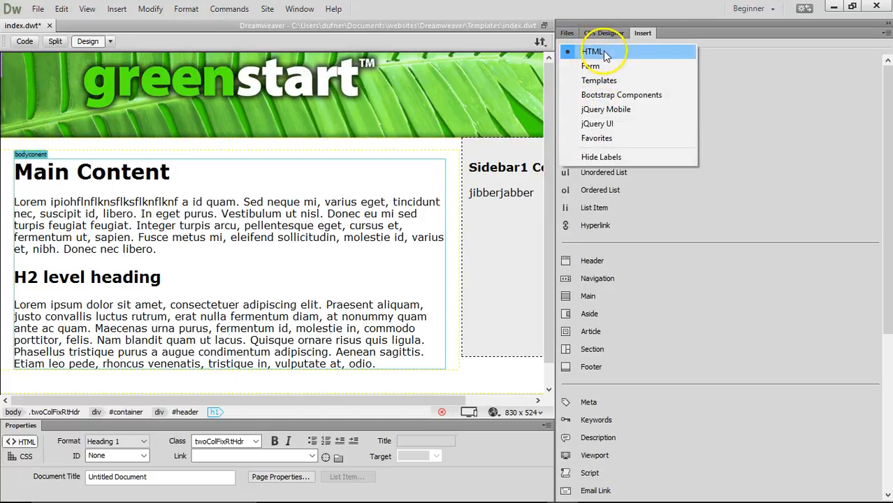
pyautogui.click(605, 54)
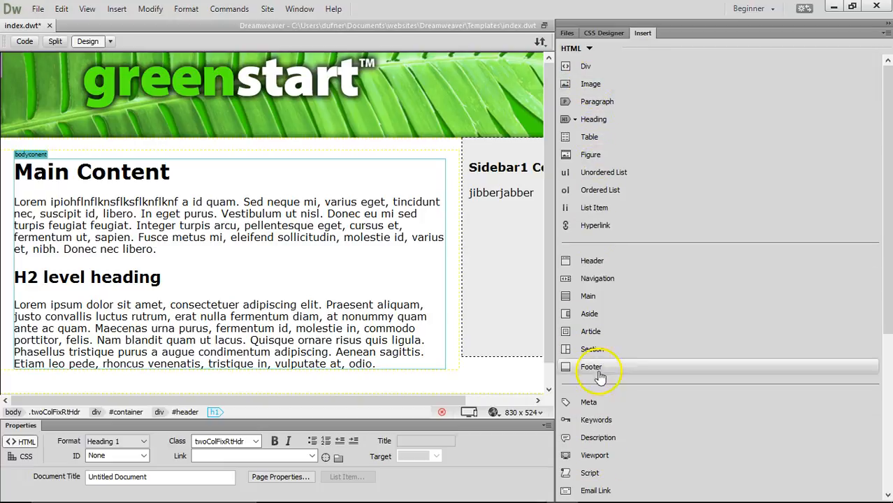
# - Insert a div with class logo and start a New CSS Rule for it
pyautogui.click(586, 67)
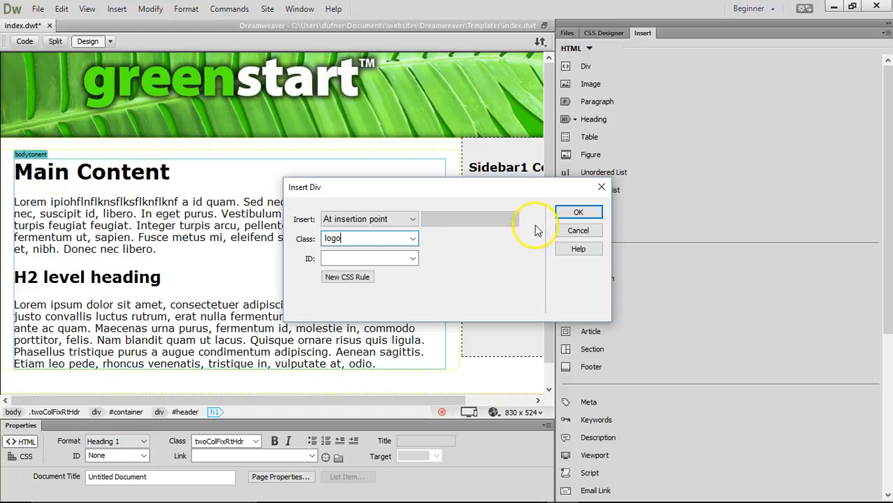
pyautogui.click(348, 277)
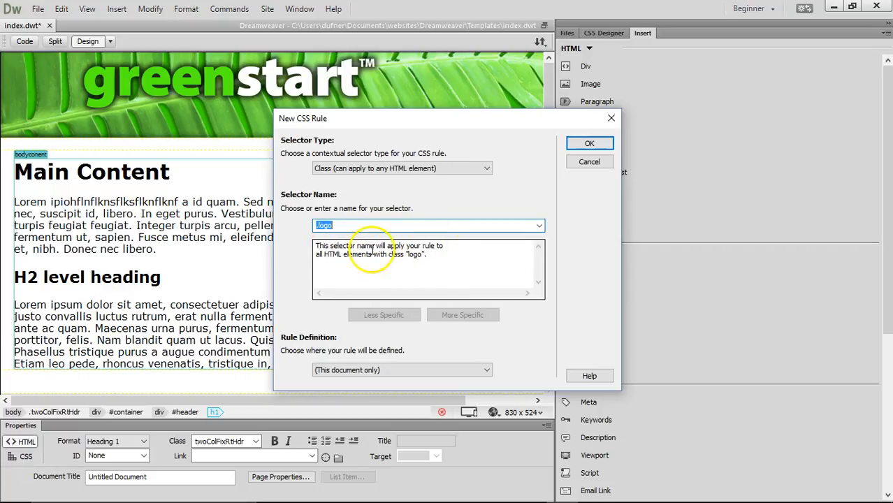
# - Create the .logo class selector in this document only and open its rule definition dialog
pyautogui.click(338, 174)
pyautogui.click(338, 175)
pyautogui.click(336, 226)
pyautogui.doubleClick(325, 228)
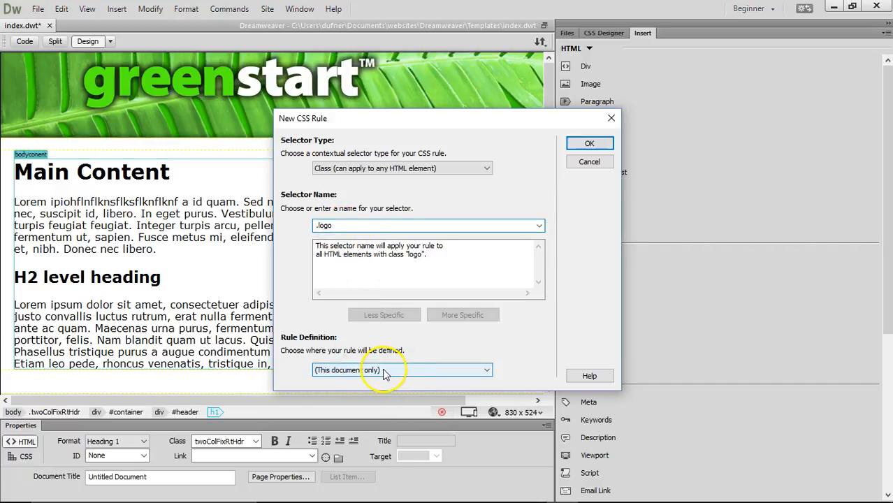
pyautogui.click(589, 143)
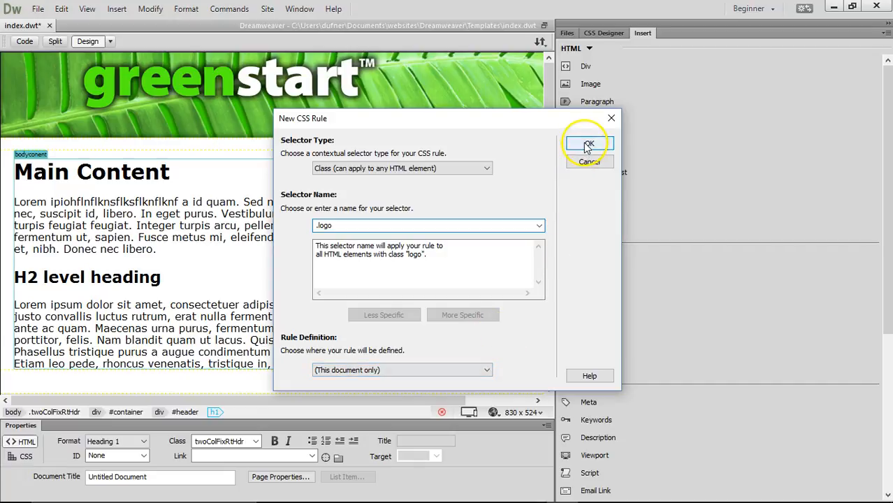
pyautogui.moveTo(380, 131); pyautogui.dragTo(402, 120)
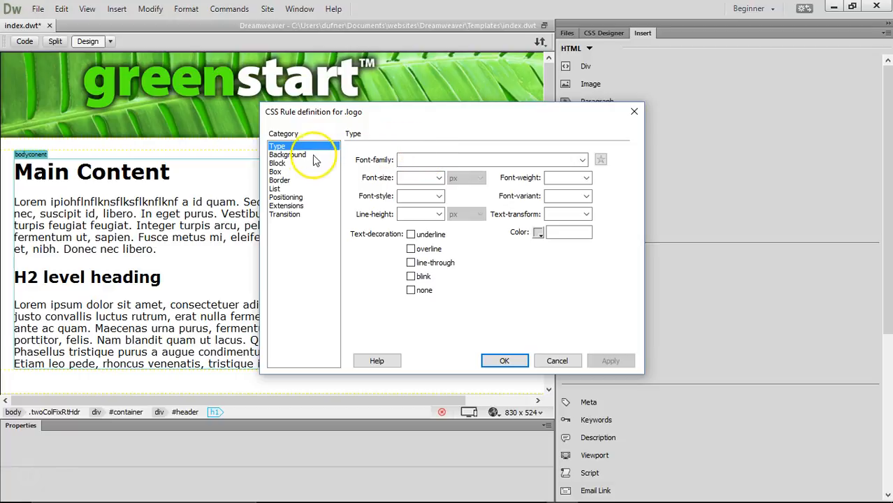
# - Give .logo a #55F50F background colour sampled with the eyedropper from the greenstart logo
pyautogui.click(302, 155)
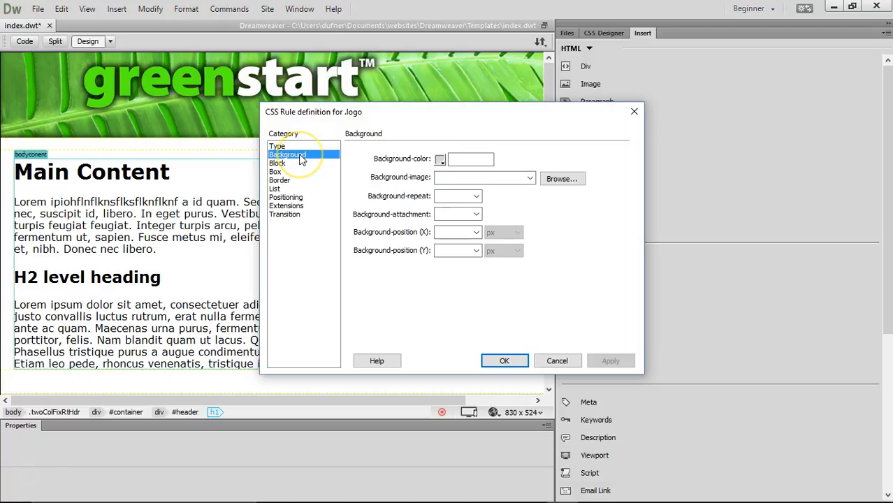
pyautogui.click(440, 160)
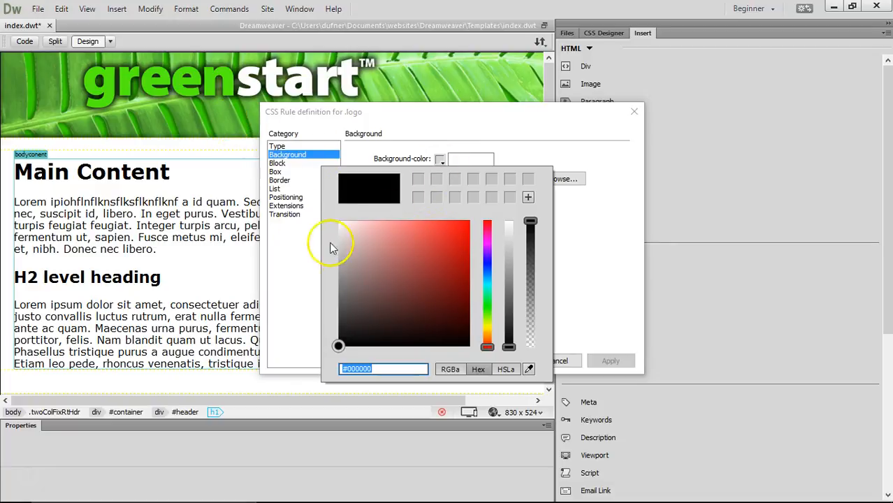
pyautogui.click(529, 369)
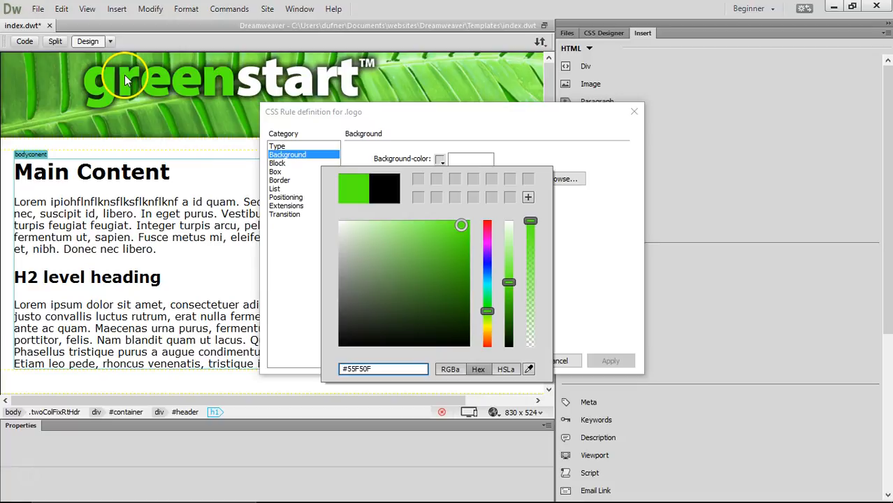
pyautogui.click(446, 140)
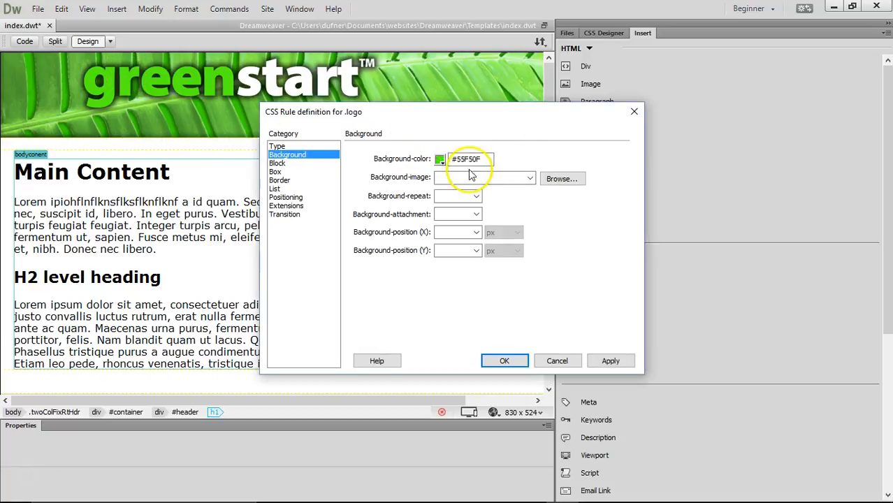
pyautogui.click(614, 363)
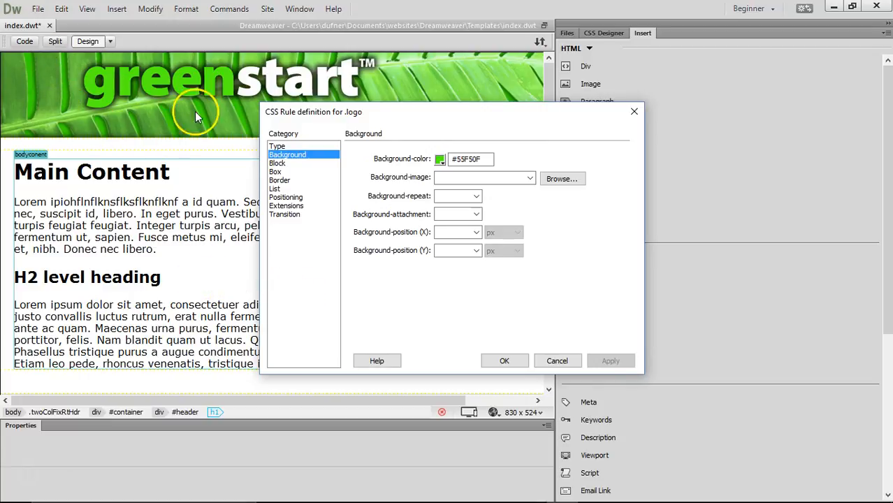
# - Set the .logo box width to 100 px and confirm the rule
pyautogui.click(281, 172)
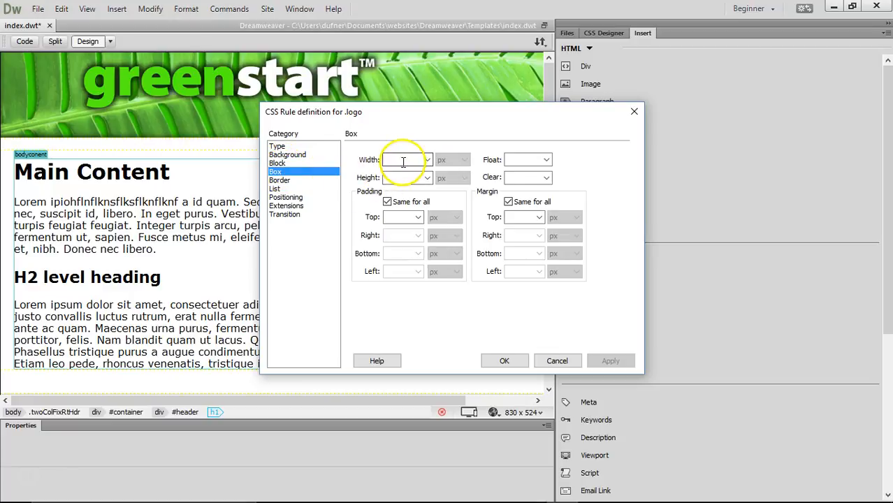
pyautogui.write('10')
pyautogui.press('Return')
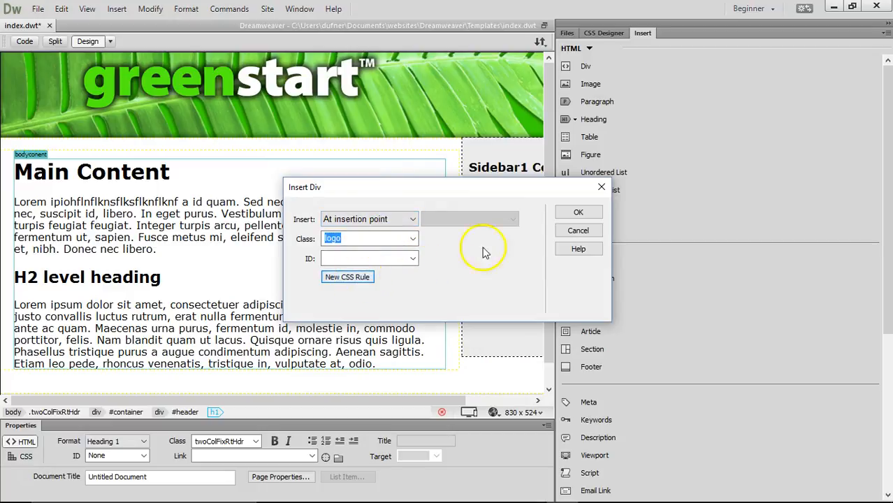
# - Insert the logo div into the header and select its placeholder content
pyautogui.click(573, 213)
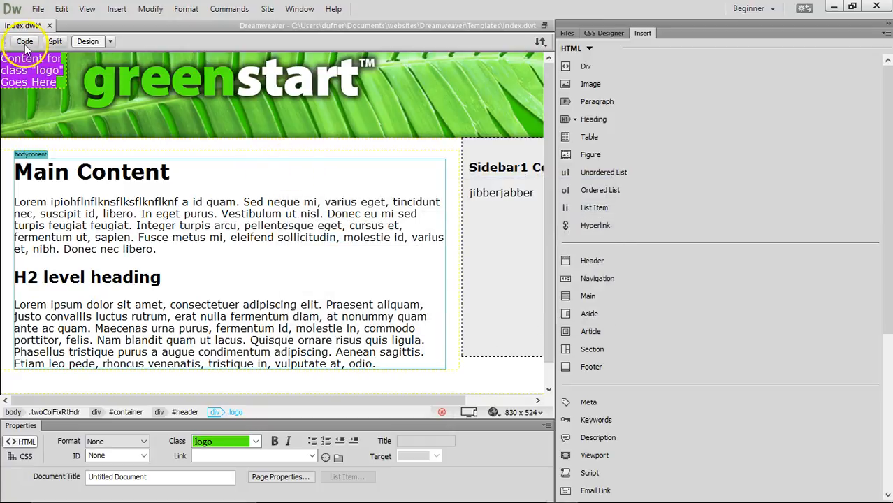
pyautogui.click(250, 215)
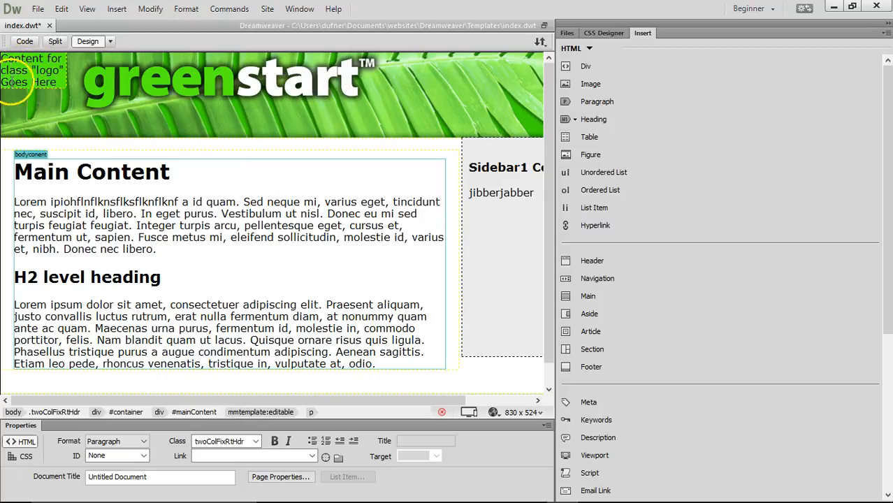
pyautogui.click(31, 67)
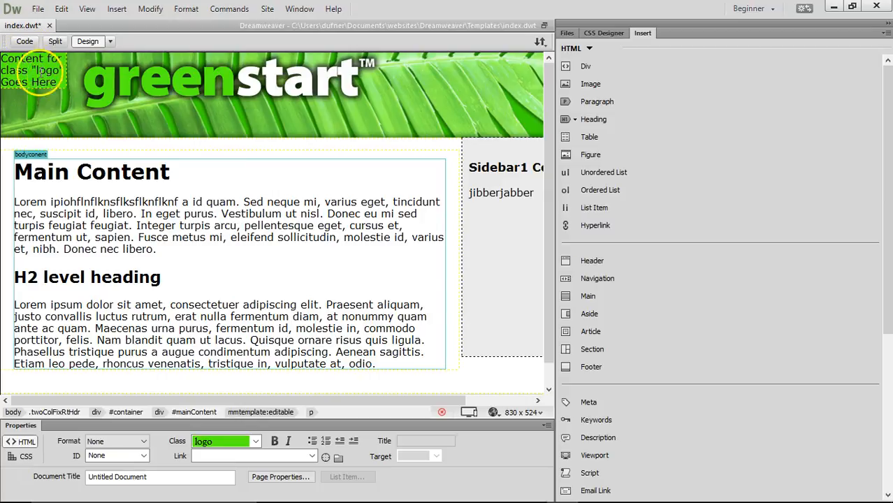
# - Inspect the logo div's tags and the .logo background and width lines in Code view
pyautogui.click(24, 42)
pyautogui.click(140, 216)
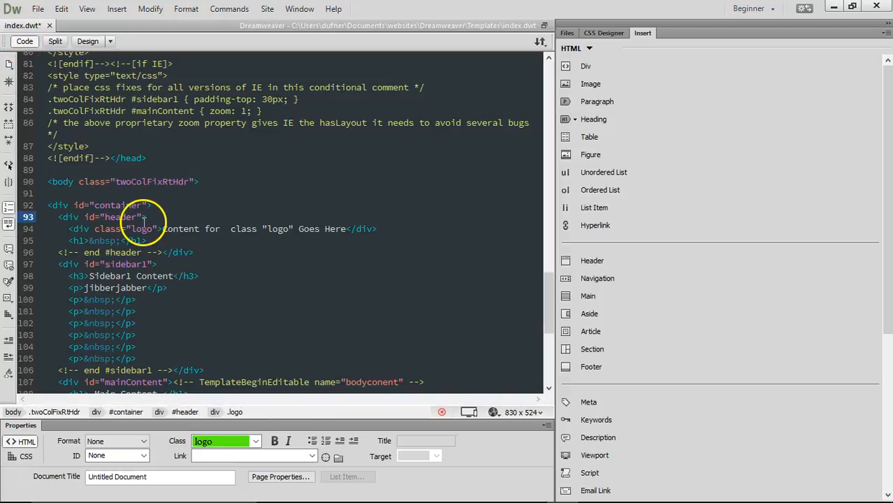
pyautogui.moveTo(70, 229); pyautogui.dragTo(162, 229)
pyautogui.moveTo(380, 232); pyautogui.dragTo(346, 230)
pyautogui.moveTo(68, 229); pyautogui.dragTo(163, 228)
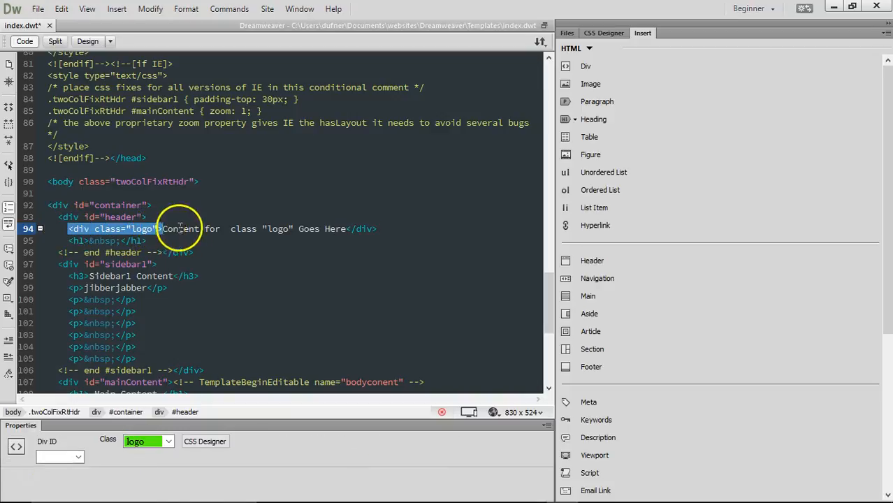
pyautogui.click(101, 227)
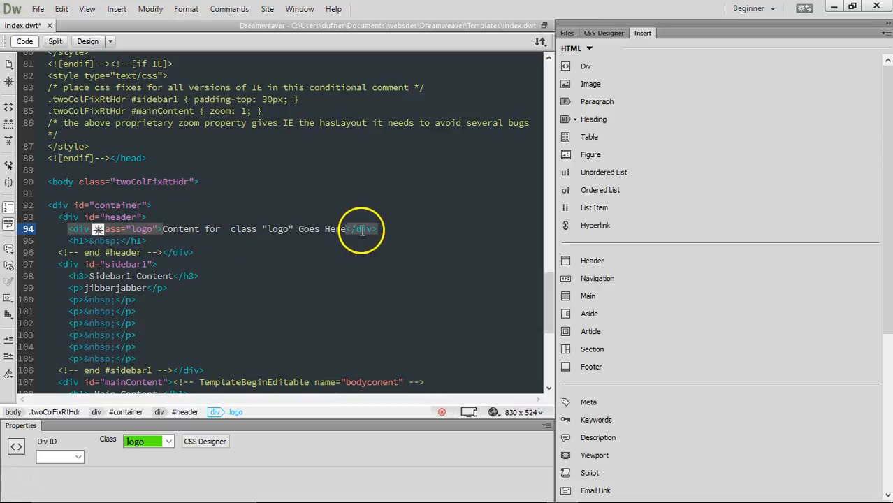
pyautogui.moveTo(550, 293); pyautogui.dragTo(550, 239)
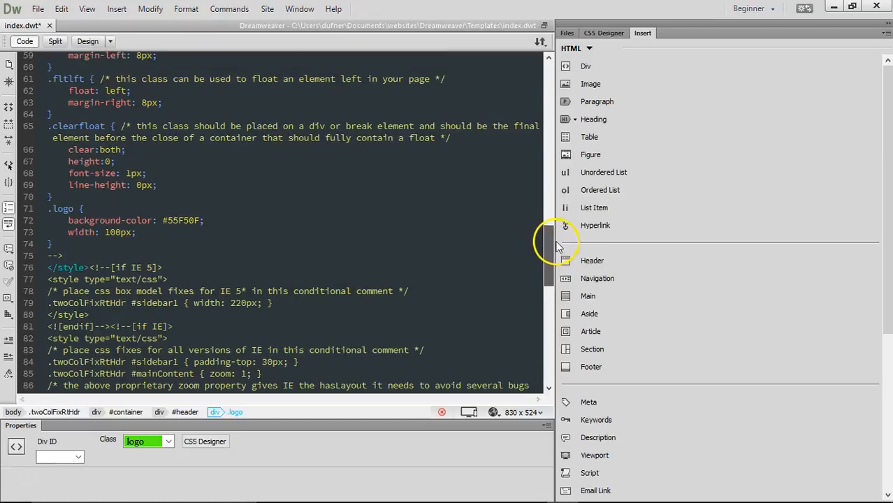
pyautogui.moveTo(49, 210); pyautogui.dragTo(220, 229)
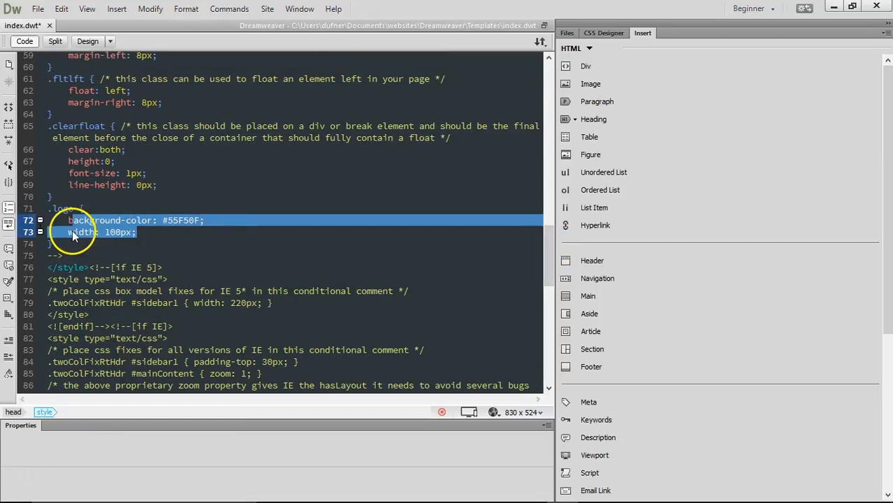
pyautogui.click(72, 233)
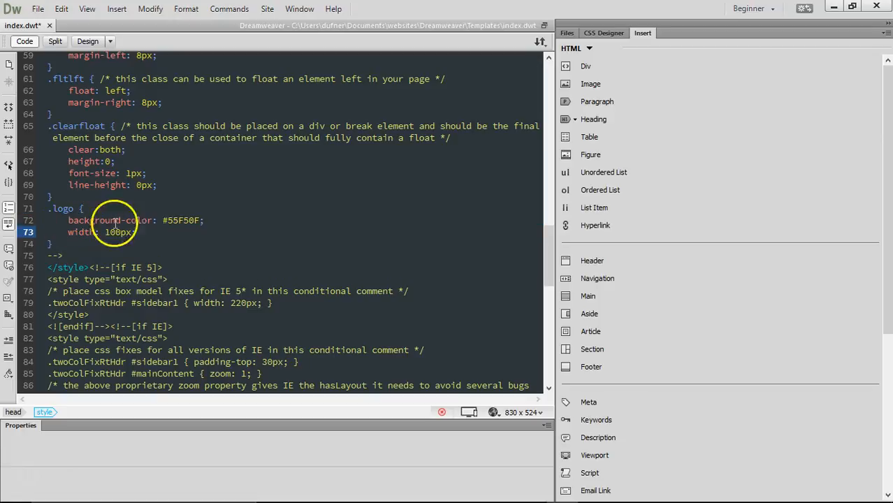
# - Change the .logo background colour in CSS Designer to magenta #E70EF5
pyautogui.click(88, 41)
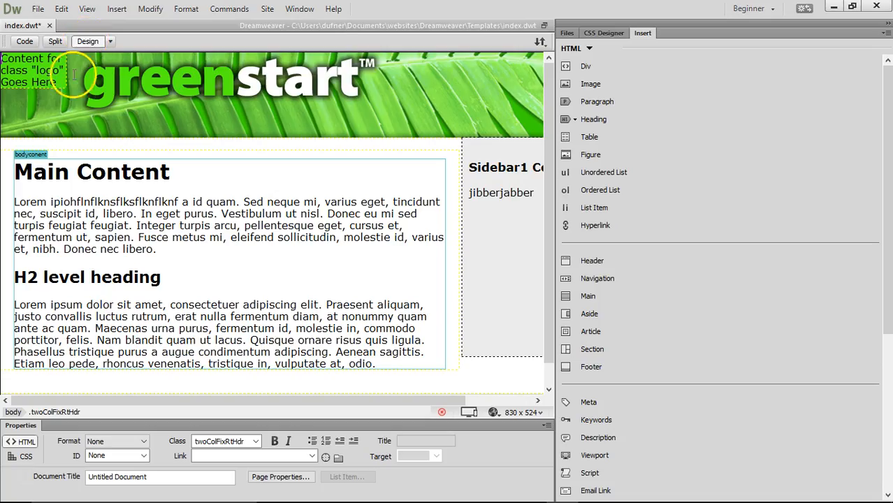
pyautogui.click(589, 35)
pyautogui.click(589, 279)
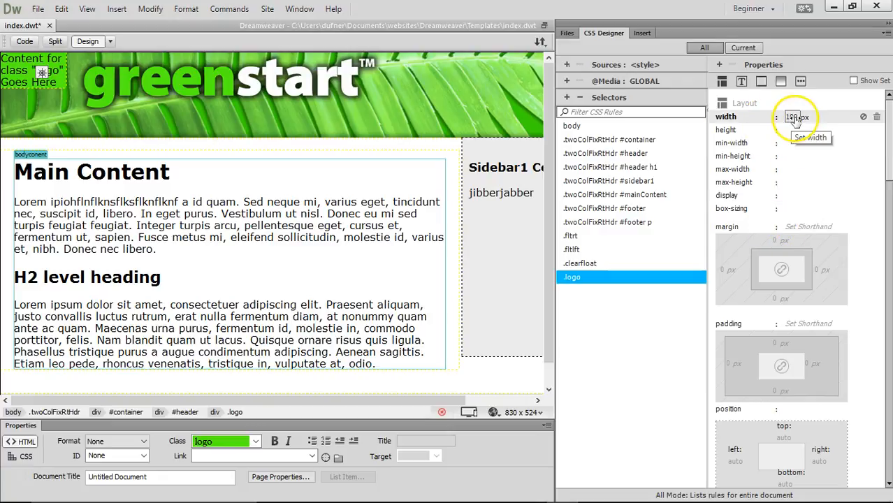
pyautogui.moveTo(884, 176); pyautogui.dragTo(889, 382)
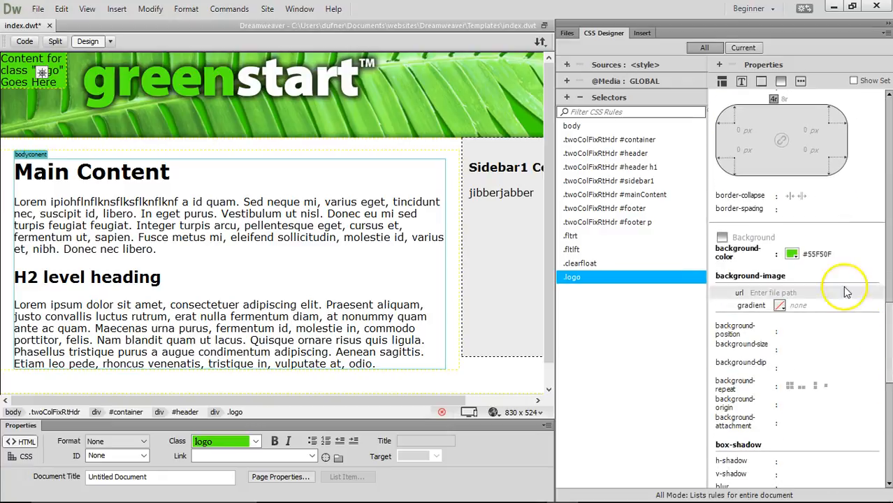
pyautogui.click(792, 254)
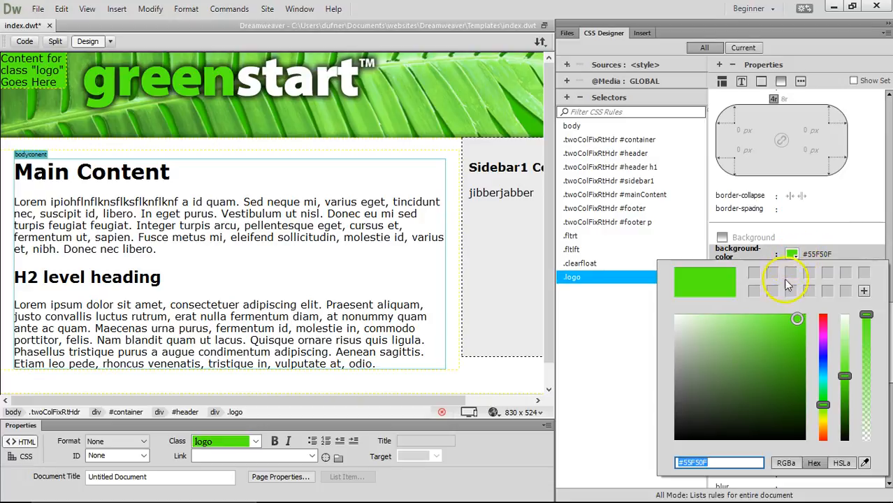
pyautogui.click(826, 335)
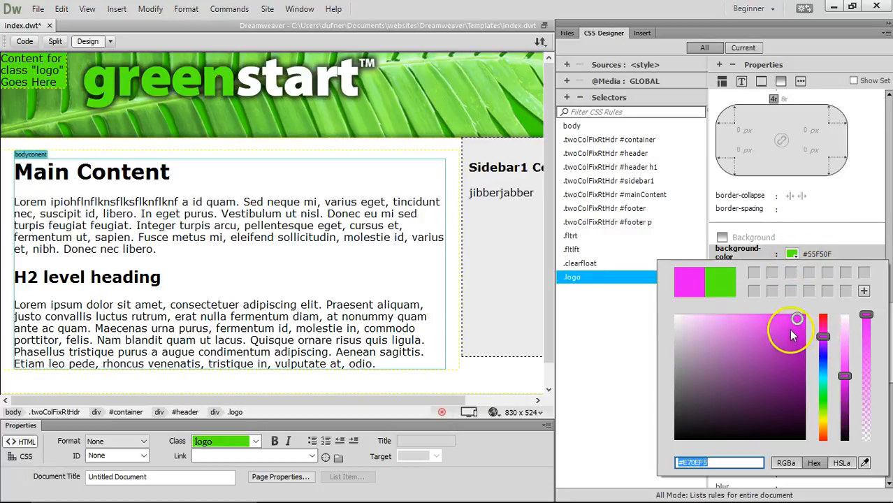
pyautogui.press('Return')
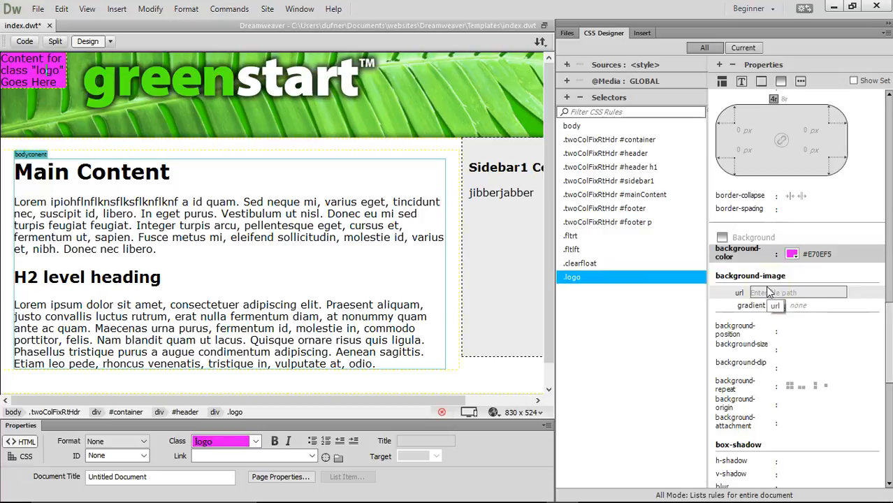
# - Select all of the logo div's placeholder text
pyautogui.moveTo(23, 70); pyautogui.dragTo(56, 83)
pyautogui.click(25, 60)
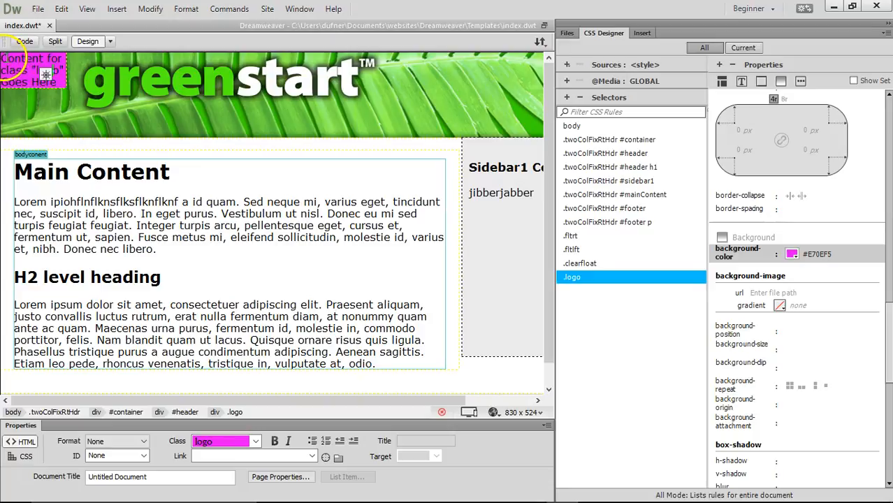
pyautogui.tripleClick(4, 62)
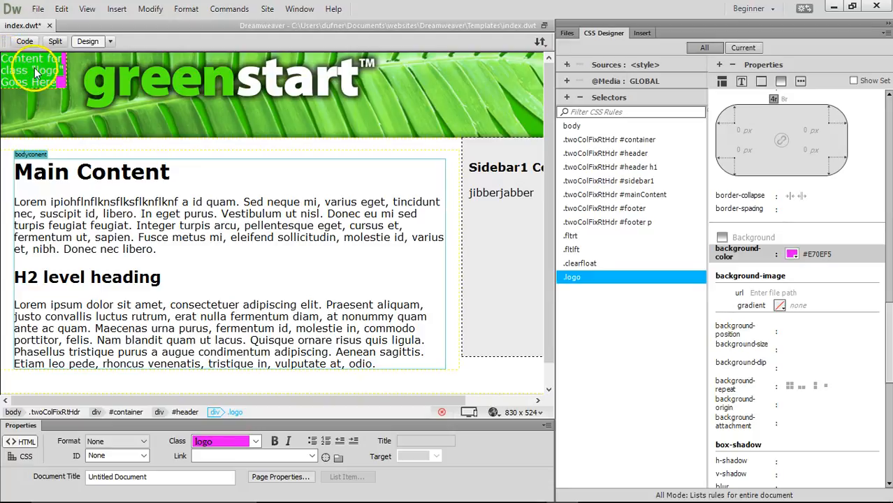
# - Undo an early text deletion and set the .logo rule's height to 100 px
pyautogui.press('Delete')
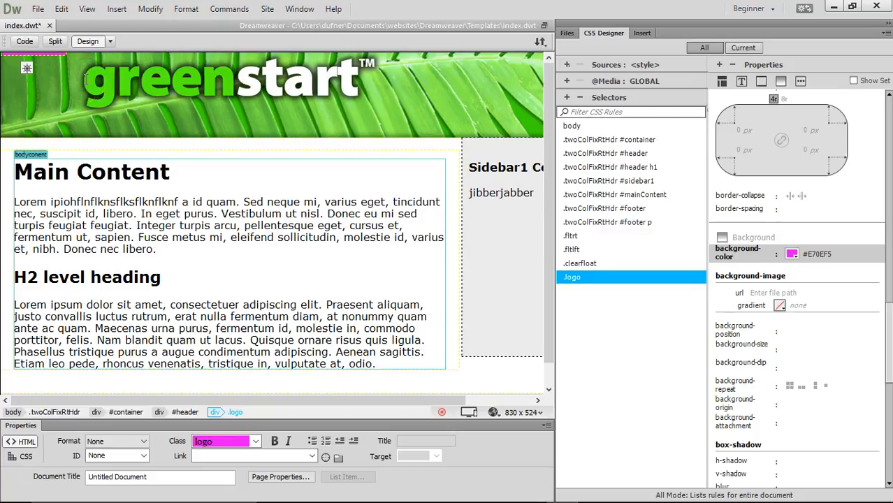
pyautogui.hotkey('ctrl', 'z')
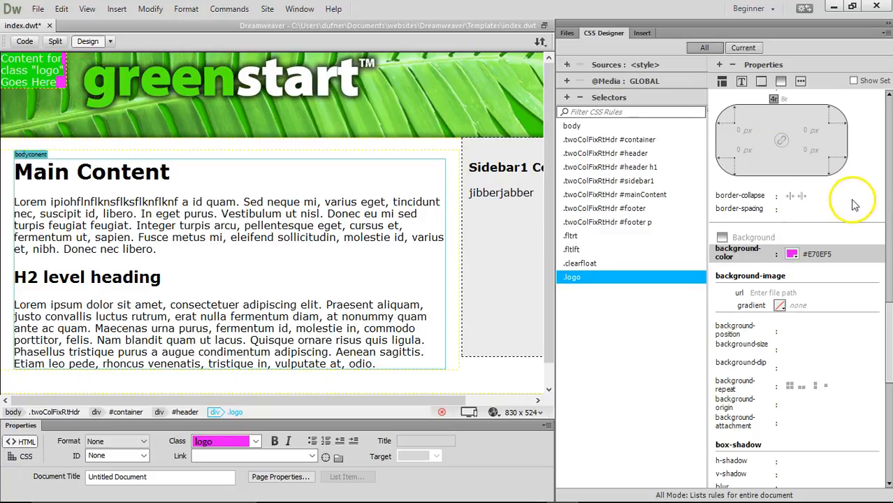
pyautogui.moveTo(890, 320); pyautogui.dragTo(889, 112)
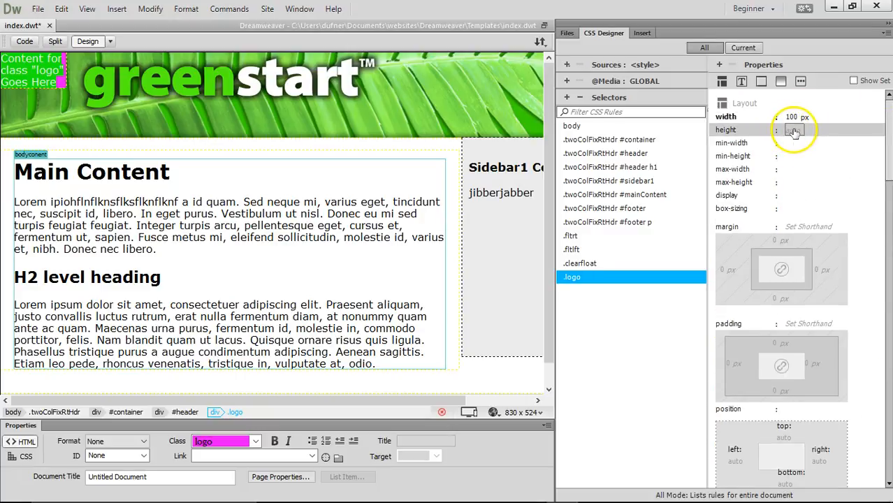
pyautogui.click(794, 132)
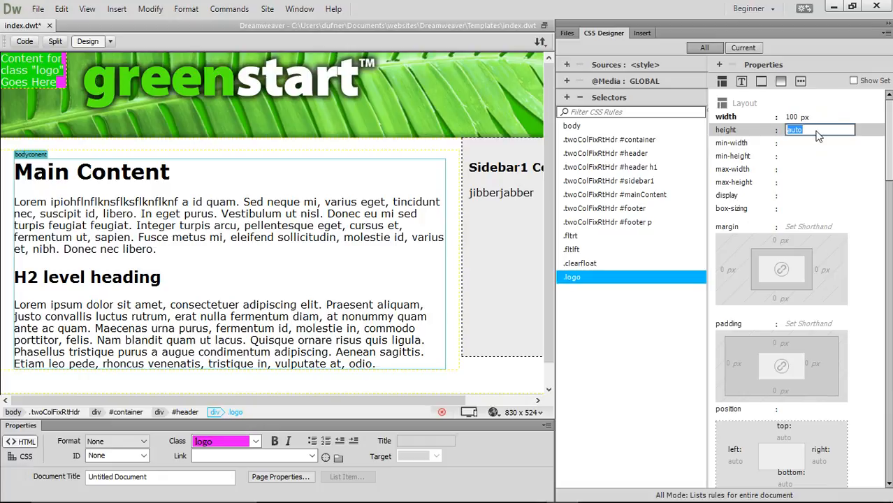
pyautogui.press('Return')
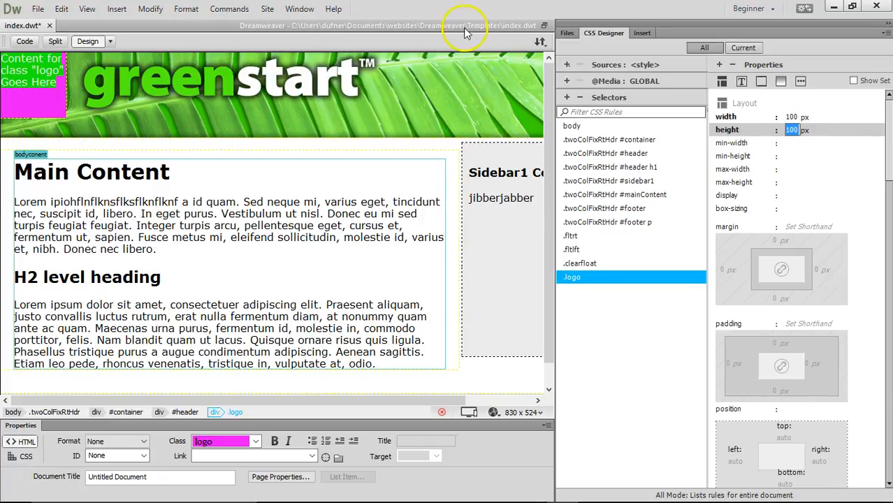
# - Delete the logo box's placeholder text, leaving an empty magenta square
pyautogui.click(56, 83)
pyautogui.moveTo(56, 82); pyautogui.dragTo(12, 59)
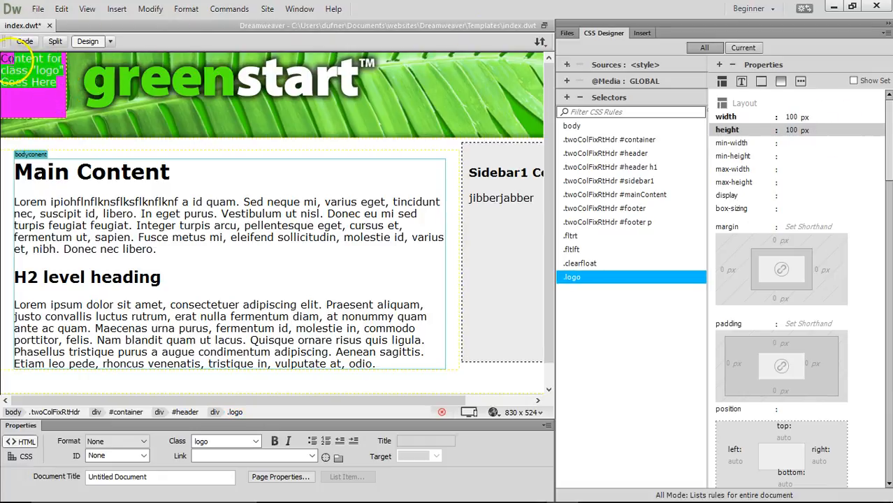
pyautogui.press('Delete')
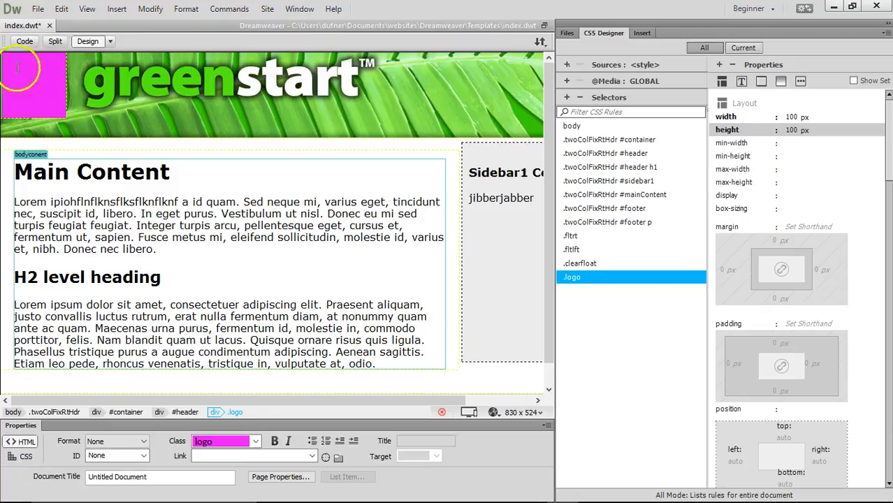
pyautogui.click(235, 208)
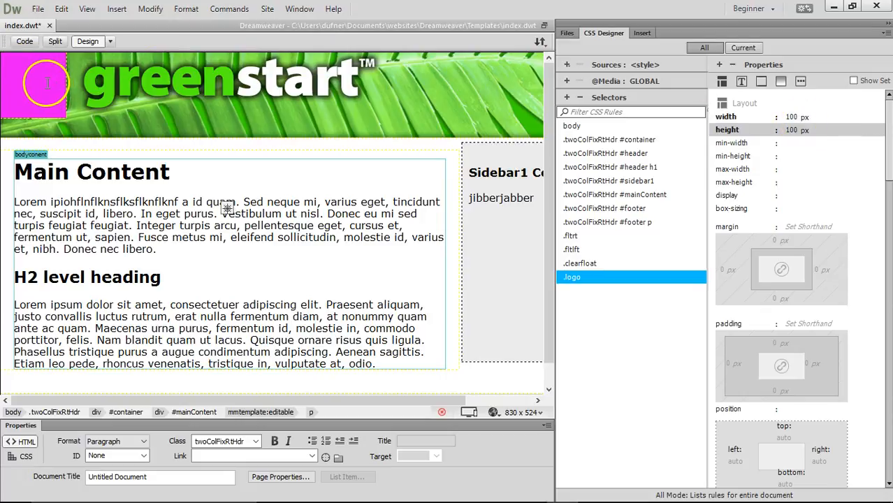
# - Drag butterfly-ovr.png from the Files panel into the magenta logo box and select it
pyautogui.click(568, 34)
pyautogui.click(639, 125)
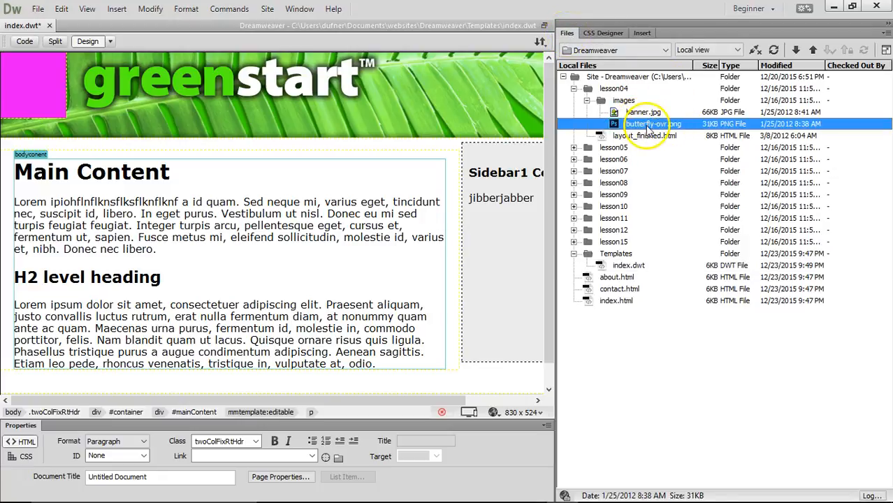
pyautogui.moveTo(649, 128); pyautogui.dragTo(37, 83)
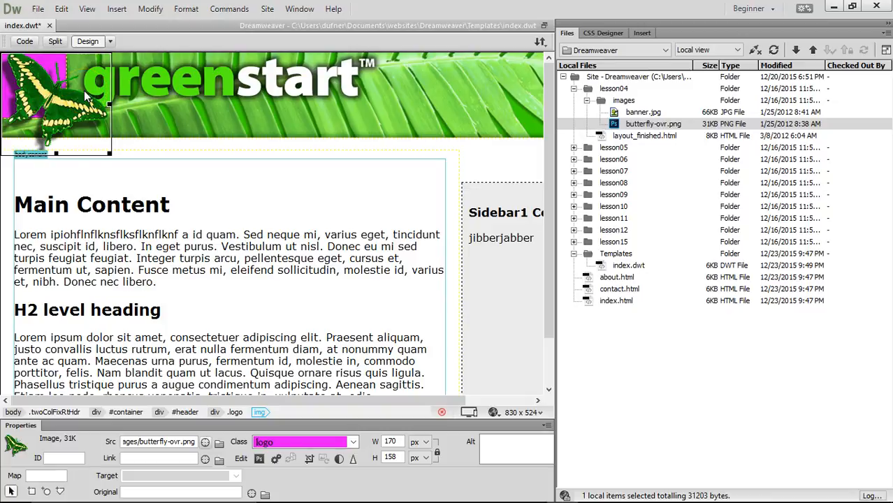
pyautogui.click(58, 70)
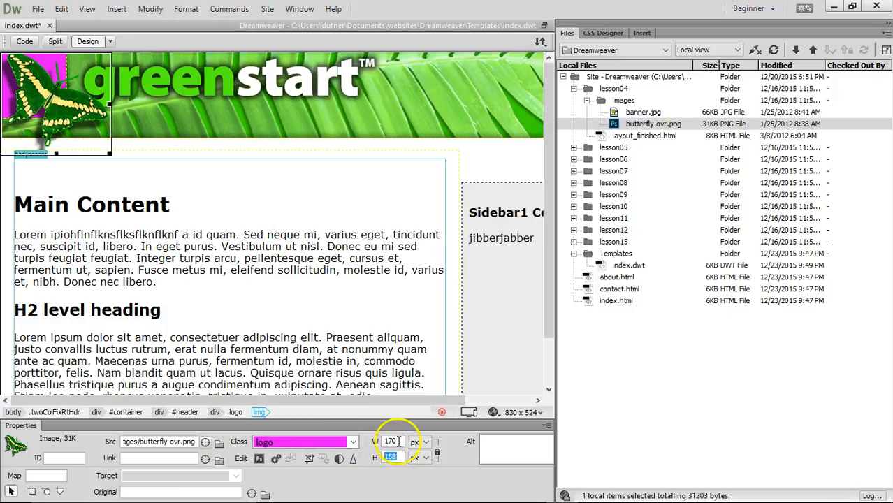
pyautogui.click(597, 33)
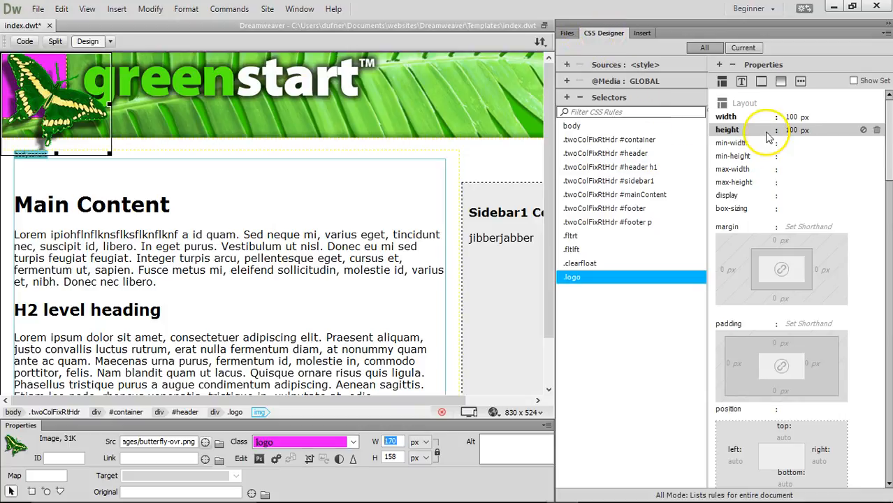
# - Size .logo to 170 × 158 px and remove its magenta background colour
pyautogui.click(790, 117)
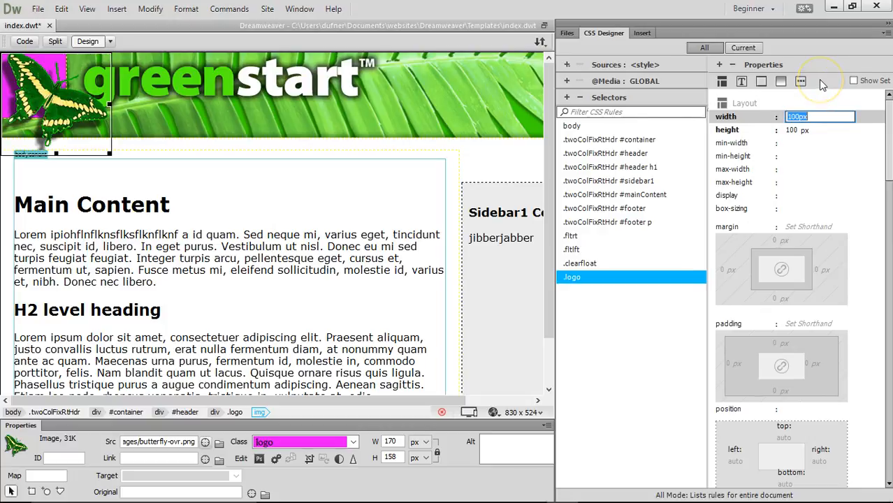
pyautogui.write('170')
pyautogui.press('Return')
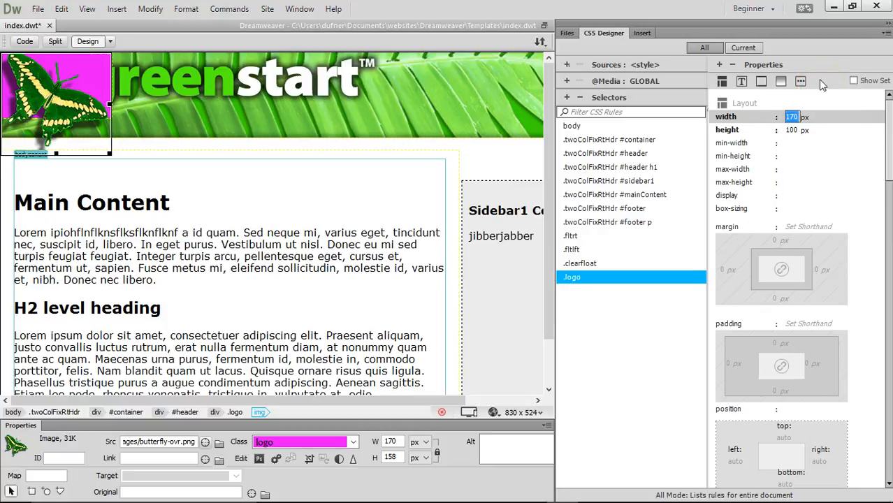
pyautogui.click(792, 130)
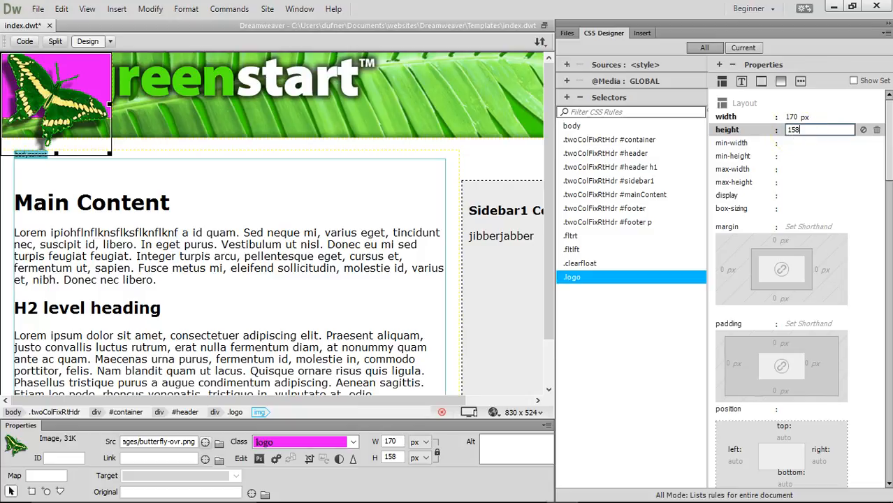
pyautogui.press('Return')
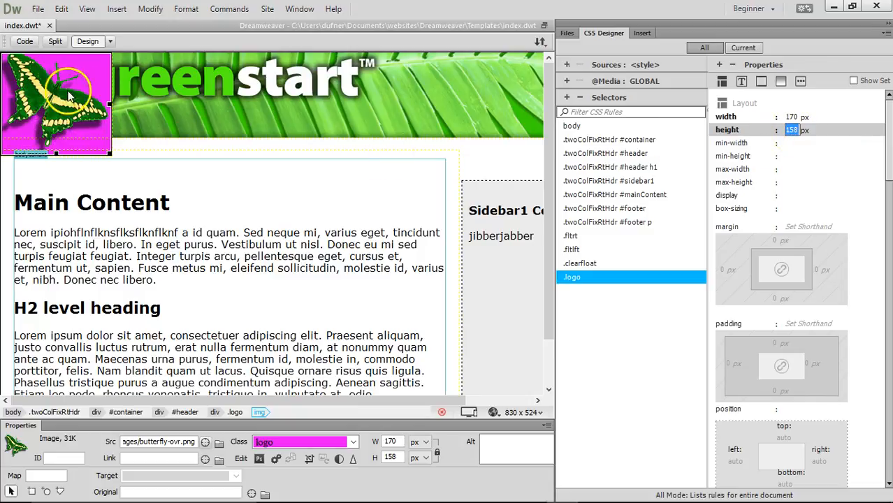
pyautogui.moveTo(888, 176); pyautogui.dragTo(889, 365)
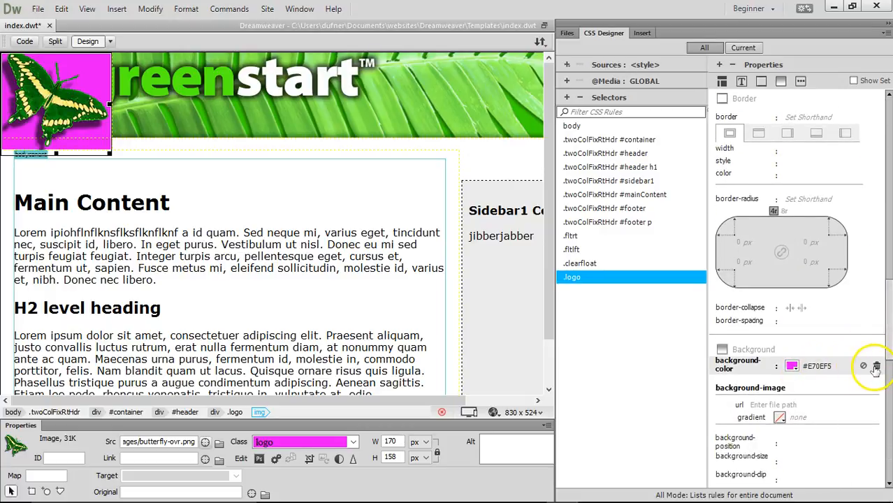
pyautogui.click(876, 368)
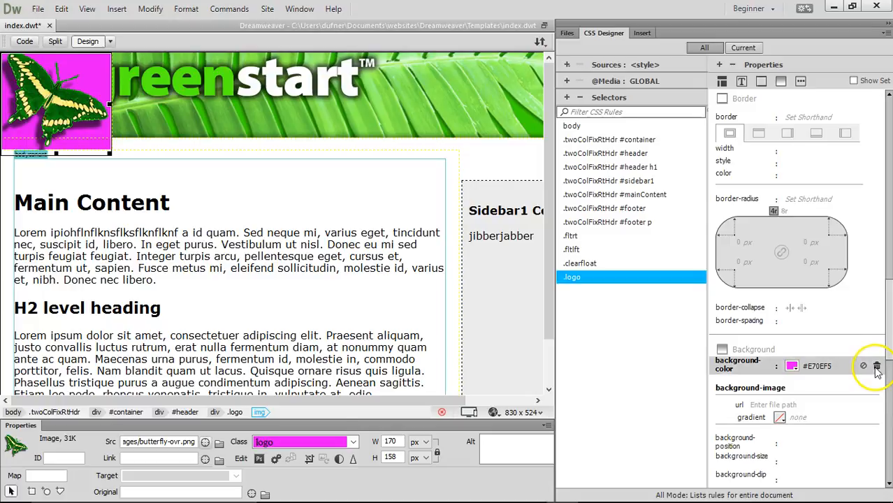
pyautogui.click(102, 86)
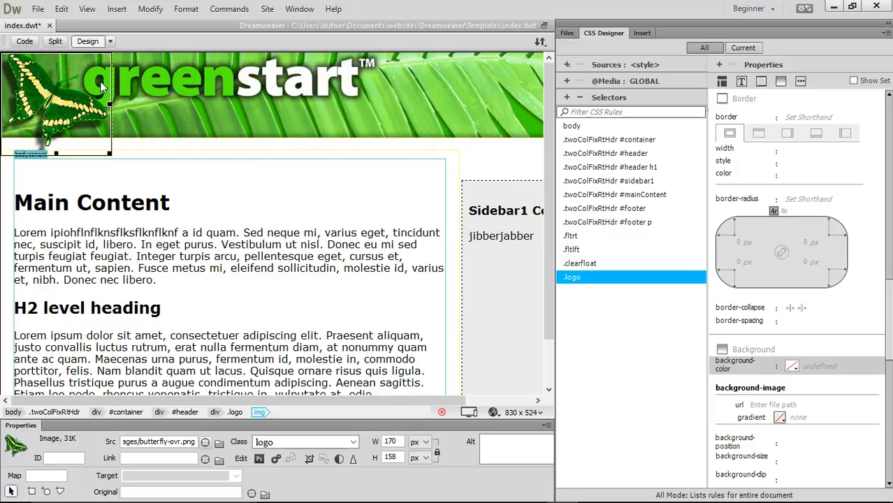
# - Enter 'Butterfly Logo' as the butterfly img tag's alt text in Code view
pyautogui.click(24, 41)
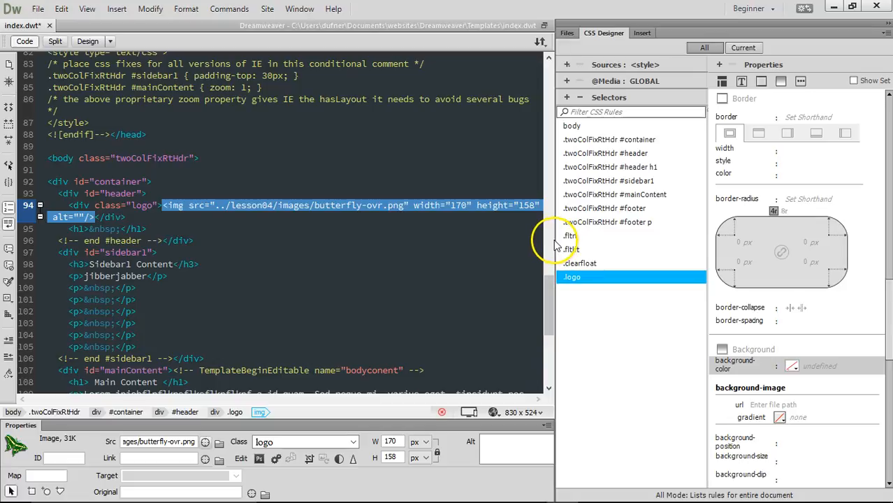
pyautogui.moveTo(554, 237); pyautogui.dragTo(731, 235)
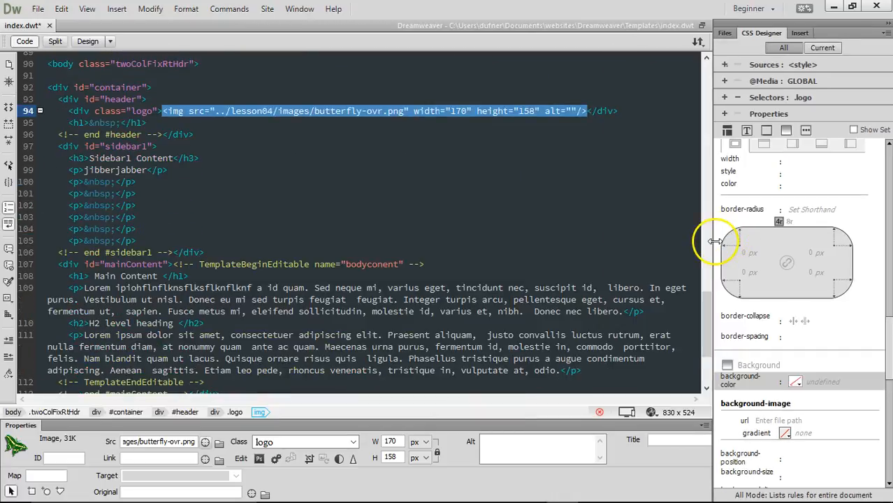
pyautogui.moveTo(70, 110); pyautogui.dragTo(169, 111)
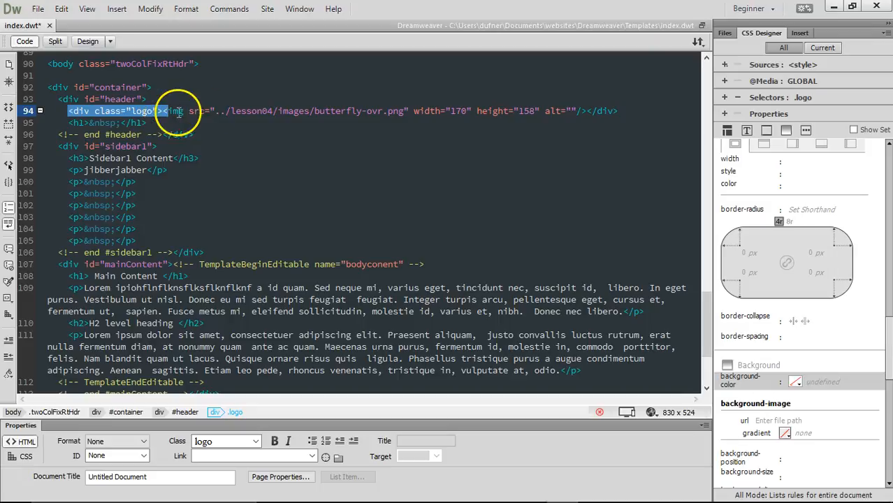
pyautogui.moveTo(633, 112); pyautogui.dragTo(580, 112)
pyautogui.moveTo(166, 110); pyautogui.dragTo(574, 110)
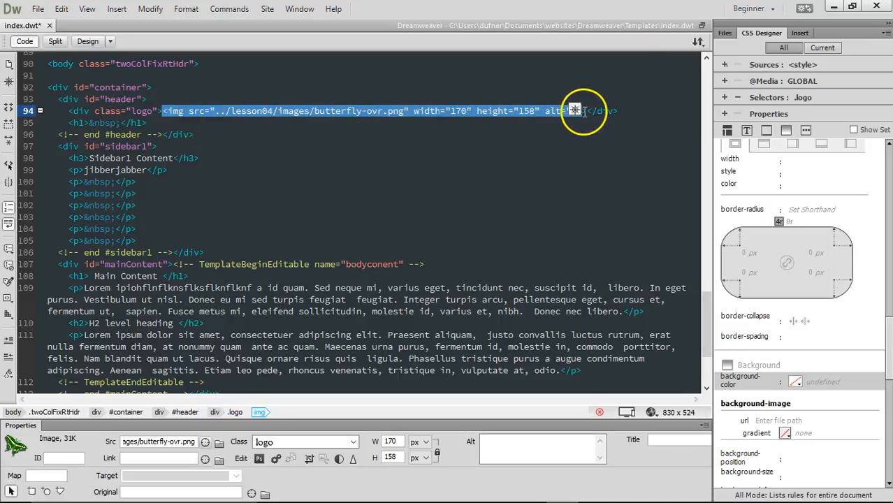
pyautogui.click(433, 114)
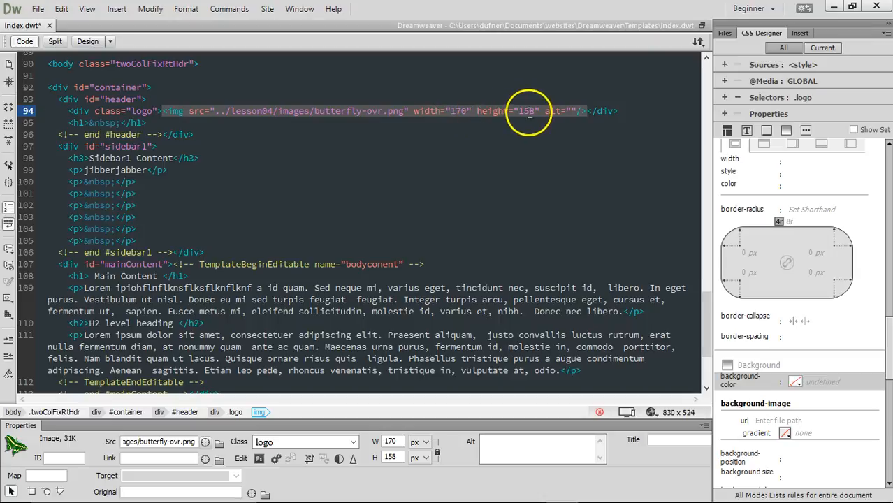
pyautogui.click(571, 111)
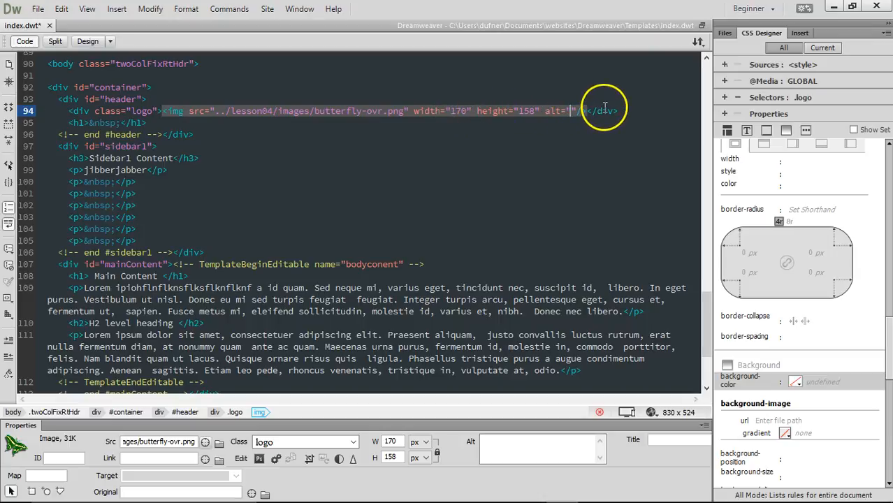
pyautogui.write('E')
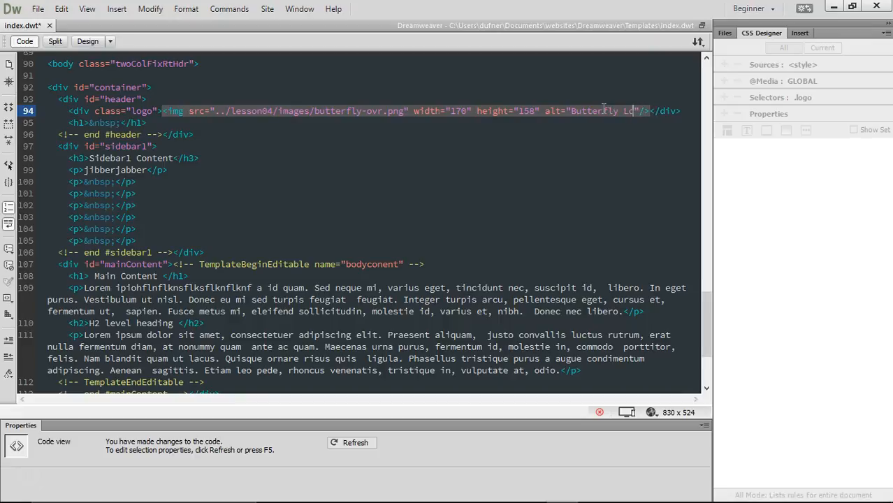
pyautogui.write('utterfly Logo')
pyautogui.press('Return')
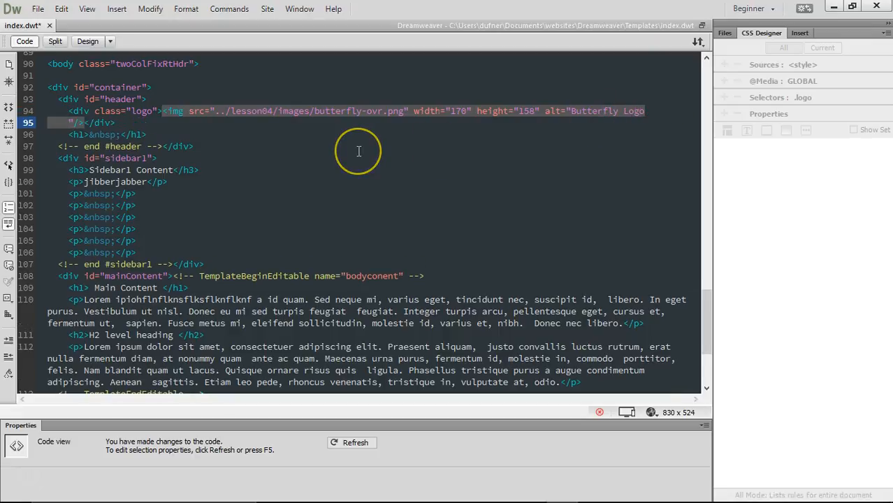
pyautogui.press('BackSpace')
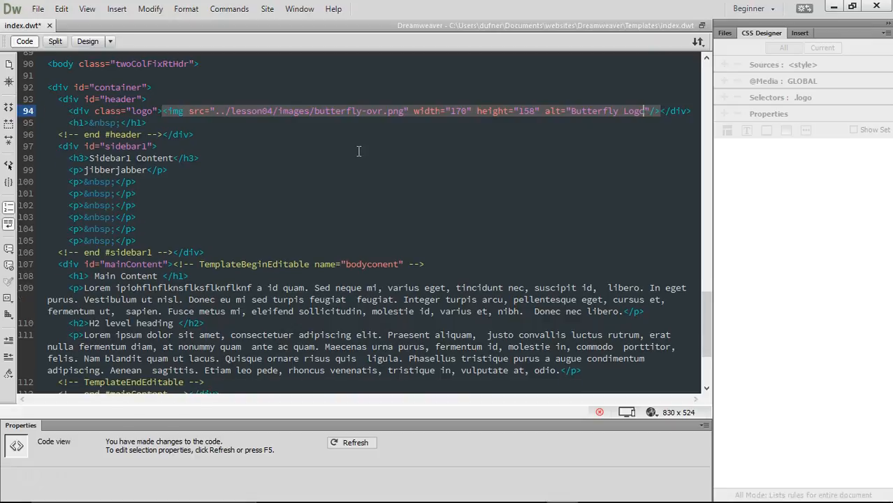
# - Save index.dwt, update the about, contact and index pages, and close the template
pyautogui.hotkey('ctrl', 's')
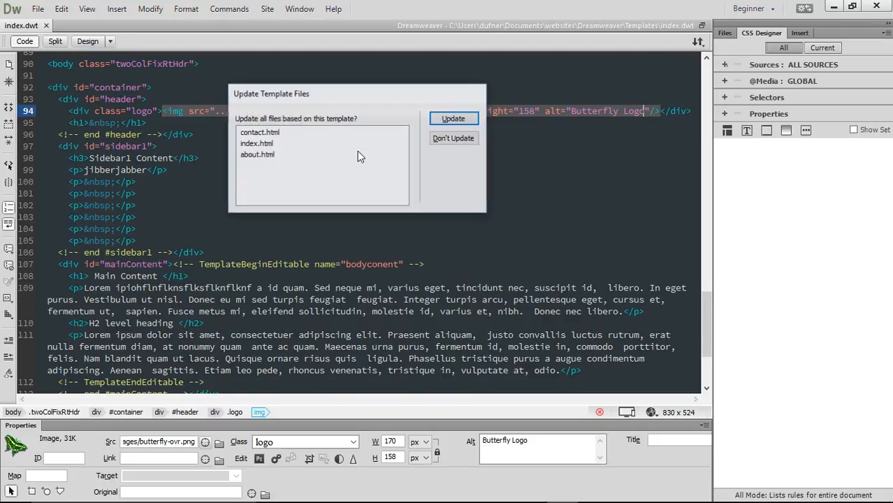
pyautogui.click(454, 118)
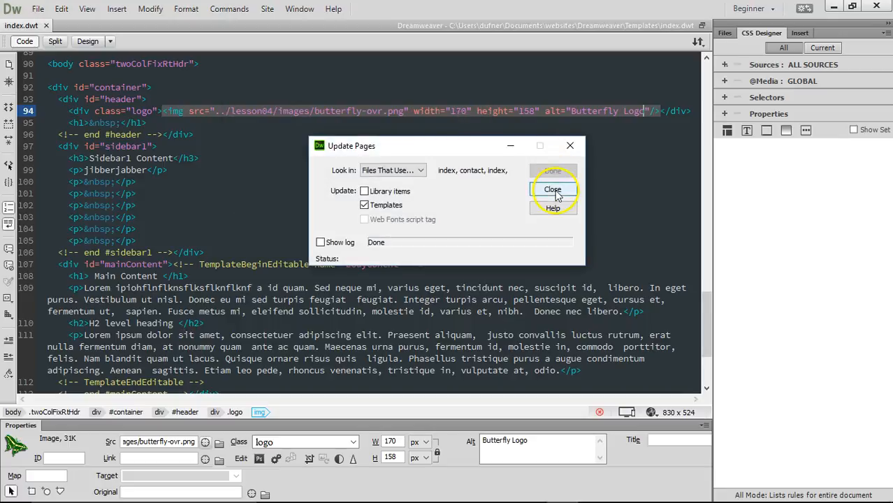
pyautogui.click(553, 190)
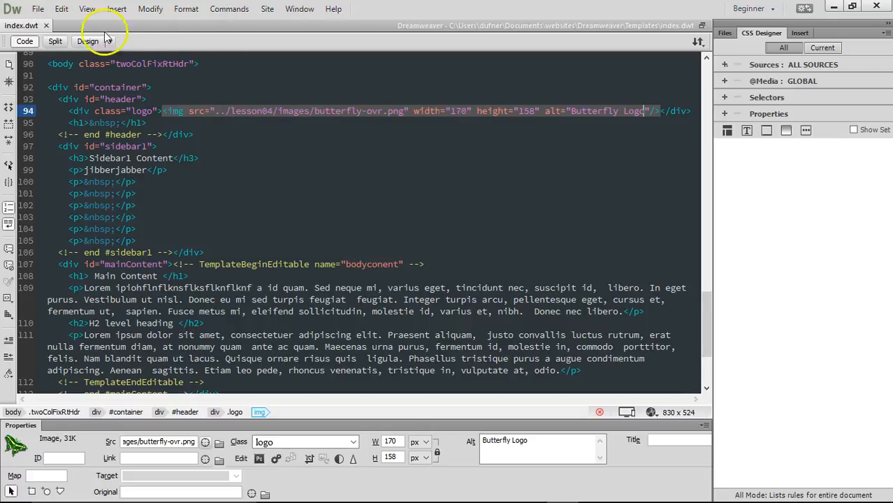
pyautogui.click(47, 26)
# - Preview the updated index.html with its butterfly banner, close it, and reopen index.dwt
pyautogui.click(724, 33)
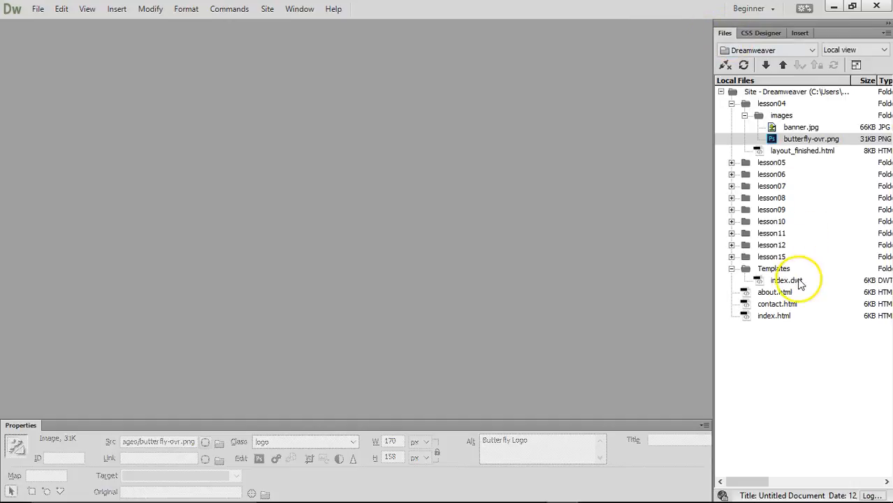
pyautogui.doubleClick(774, 316)
pyautogui.click(88, 42)
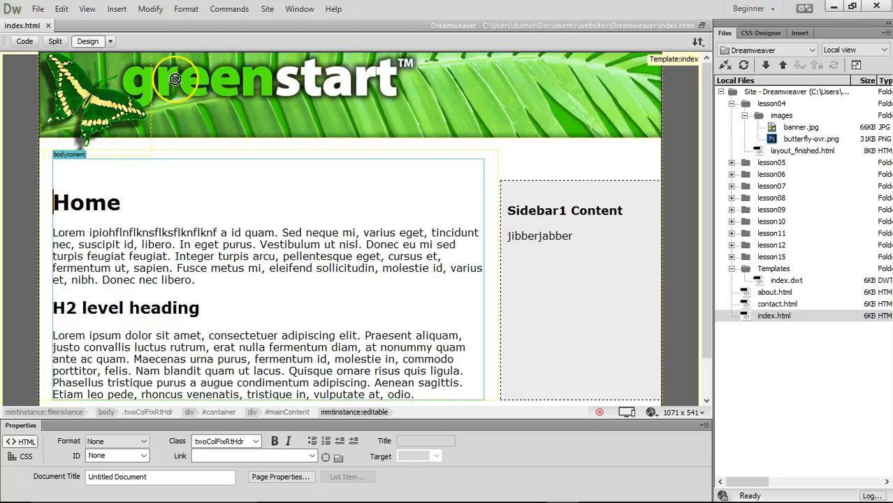
pyautogui.click(49, 26)
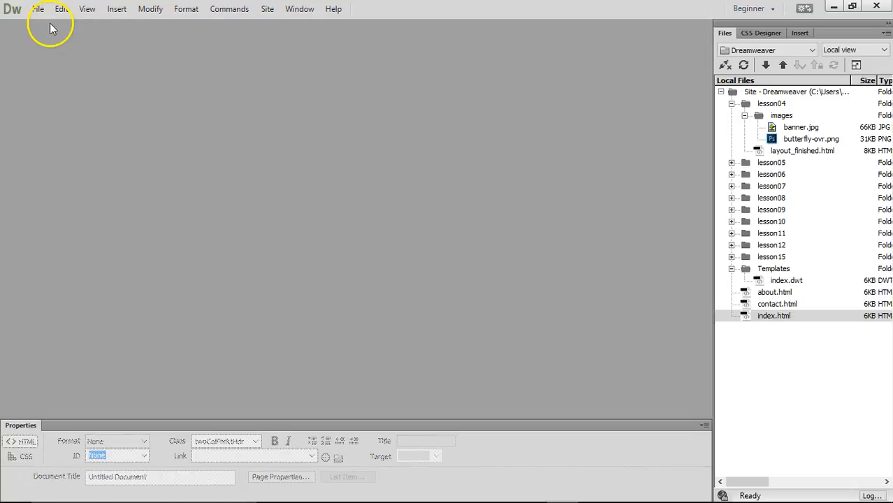
pyautogui.doubleClick(779, 280)
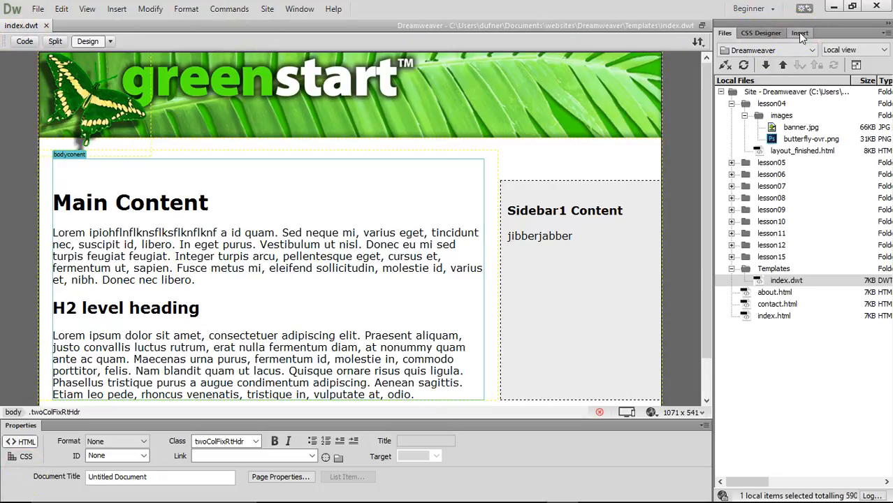
# - Widen CSS Designer and select the logo div wrapping the butterfly image
pyautogui.click(758, 33)
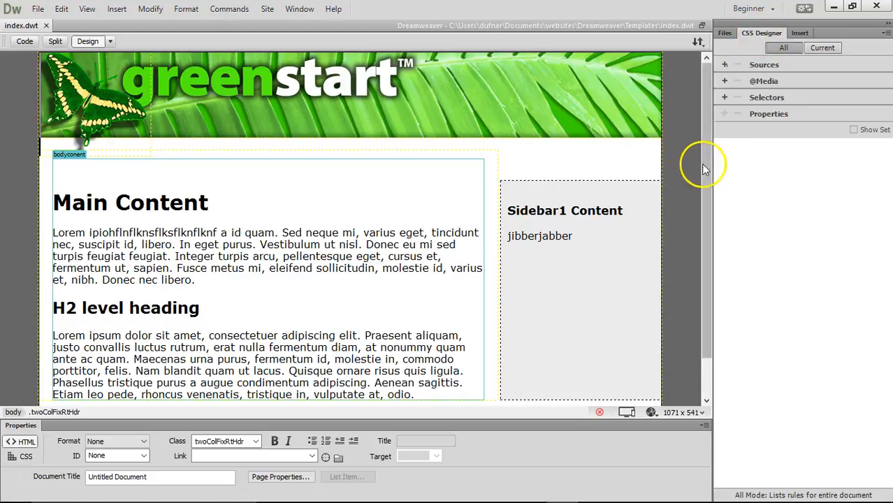
pyautogui.moveTo(714, 158); pyautogui.dragTo(502, 154)
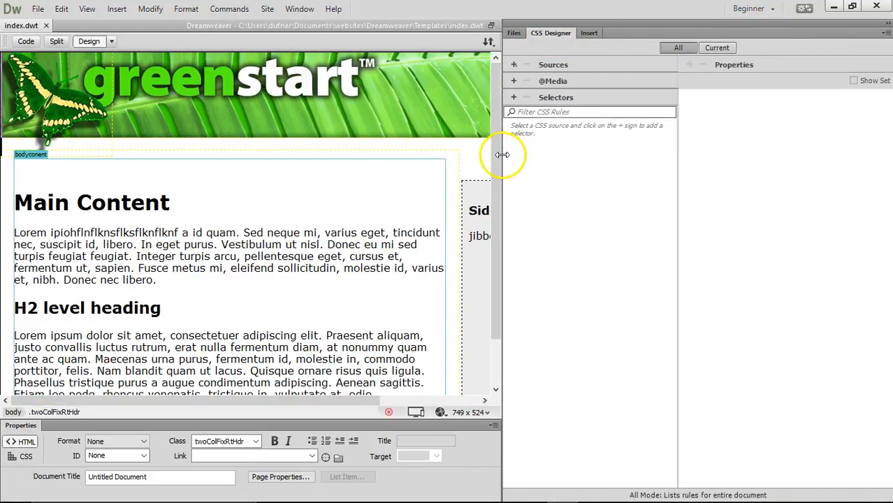
pyautogui.click(562, 99)
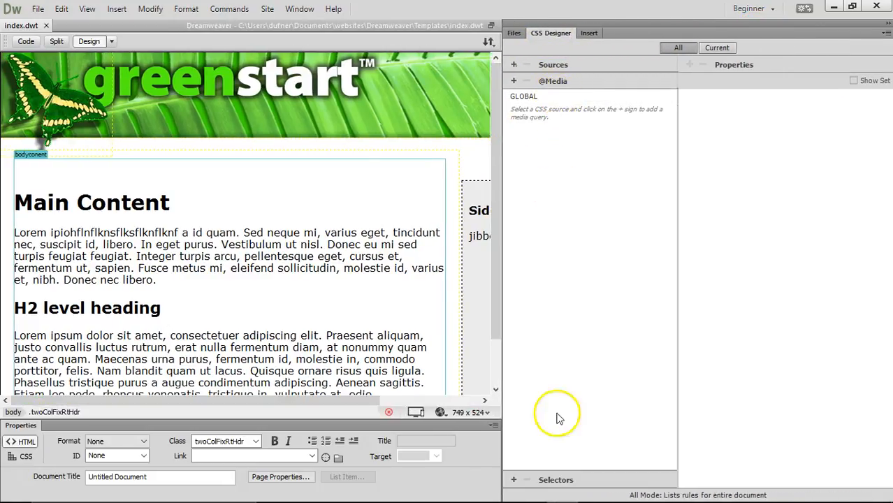
pyautogui.click(556, 479)
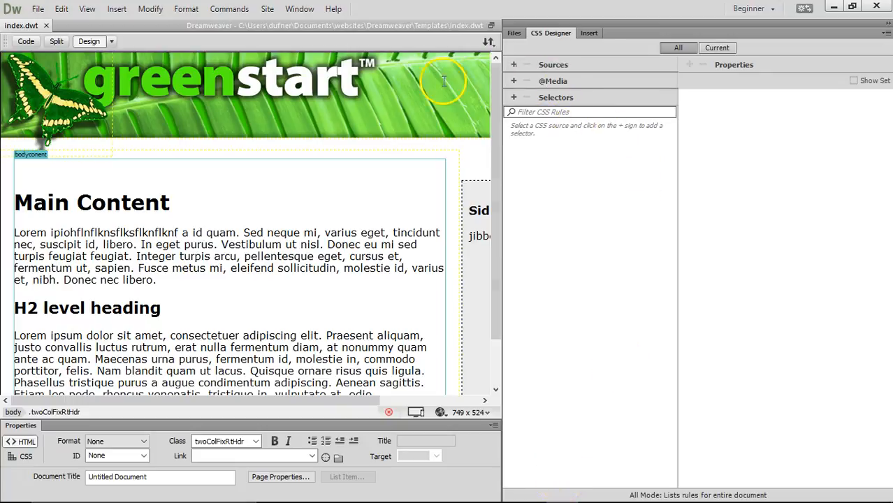
pyautogui.click(61, 94)
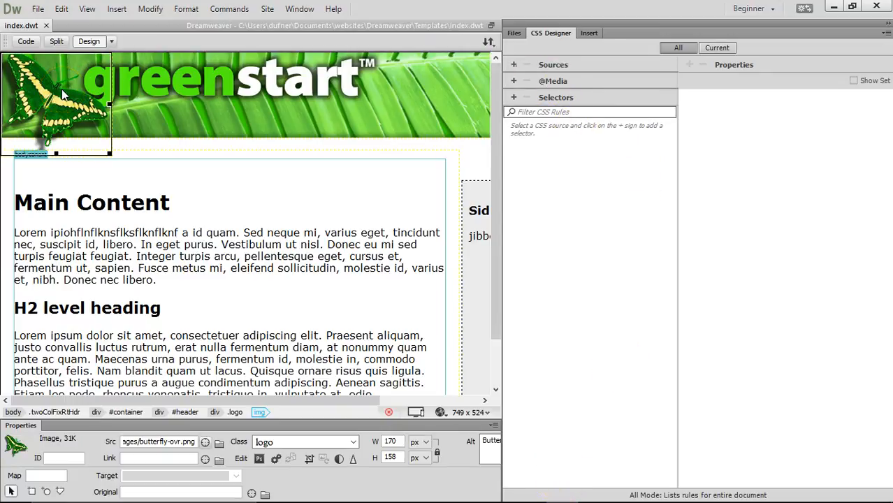
pyautogui.click(205, 196)
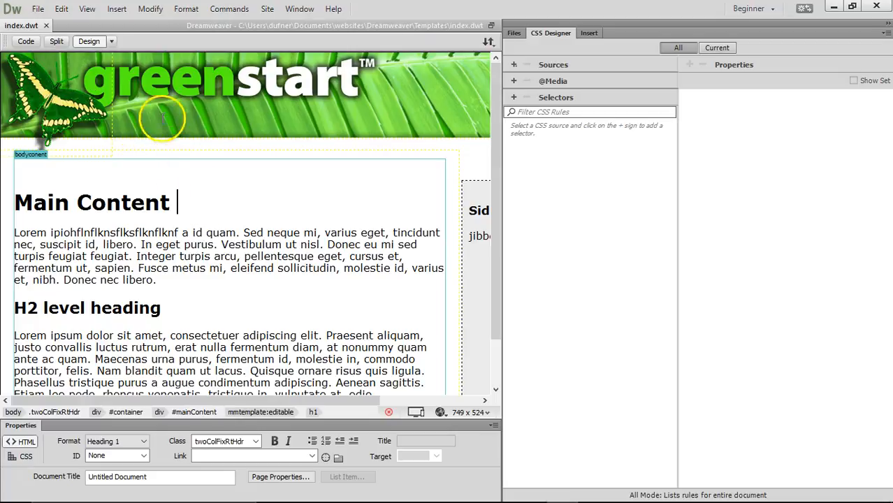
pyautogui.click(60, 103)
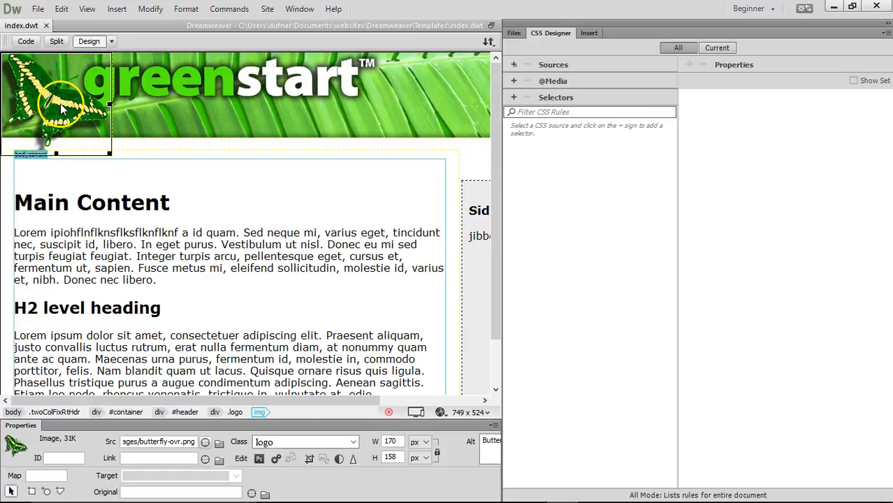
pyautogui.click(236, 412)
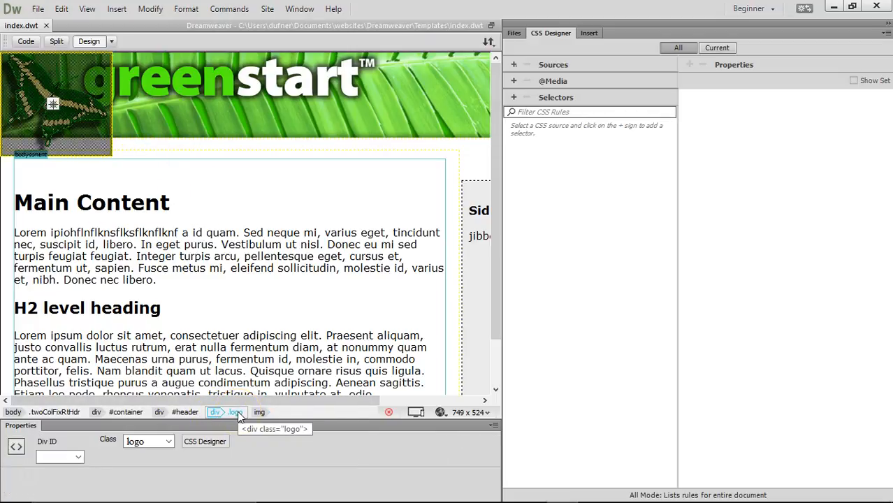
pyautogui.click(258, 412)
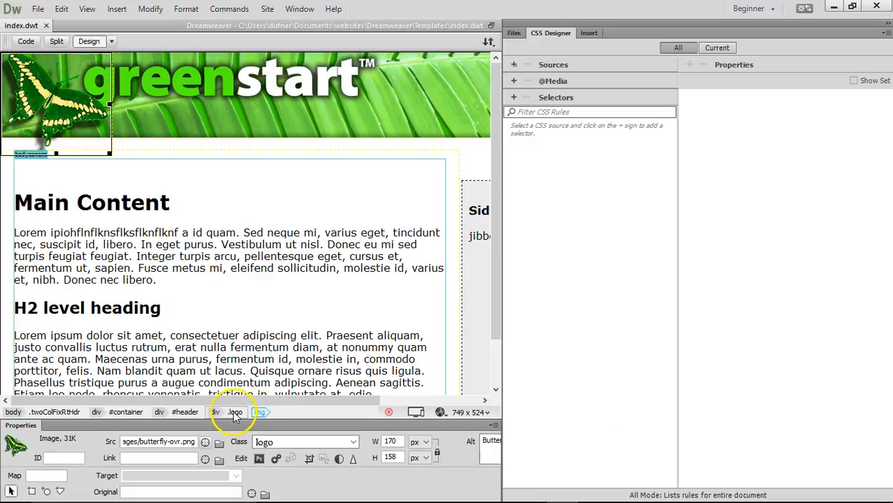
pyautogui.click(235, 412)
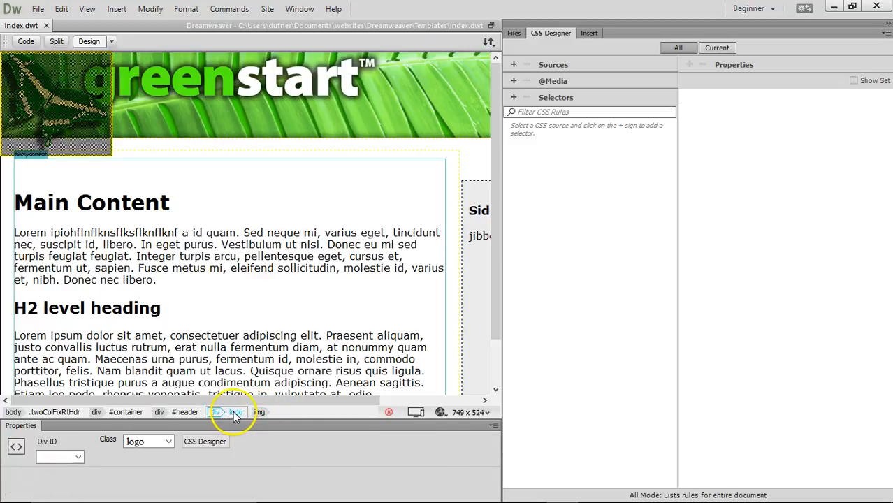
# - Choose the embedded <style> source and the .logo selector in CSS Designer
pyautogui.click(552, 68)
pyautogui.click(520, 95)
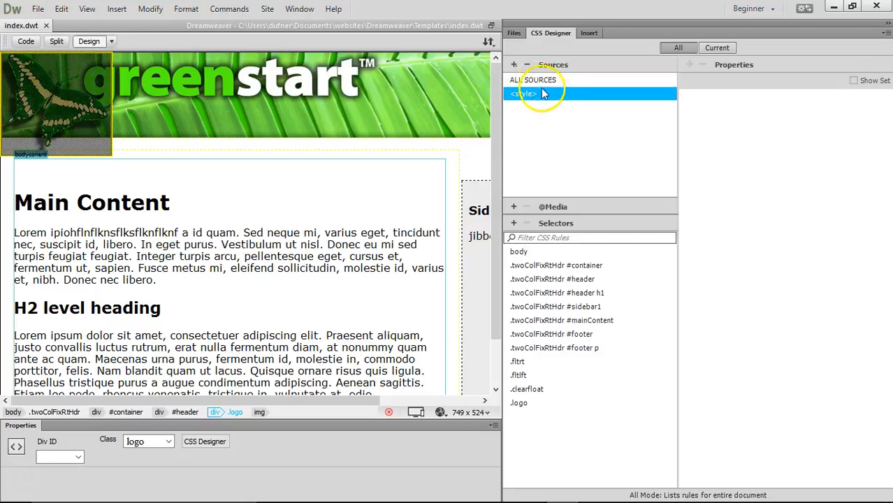
pyautogui.click(546, 66)
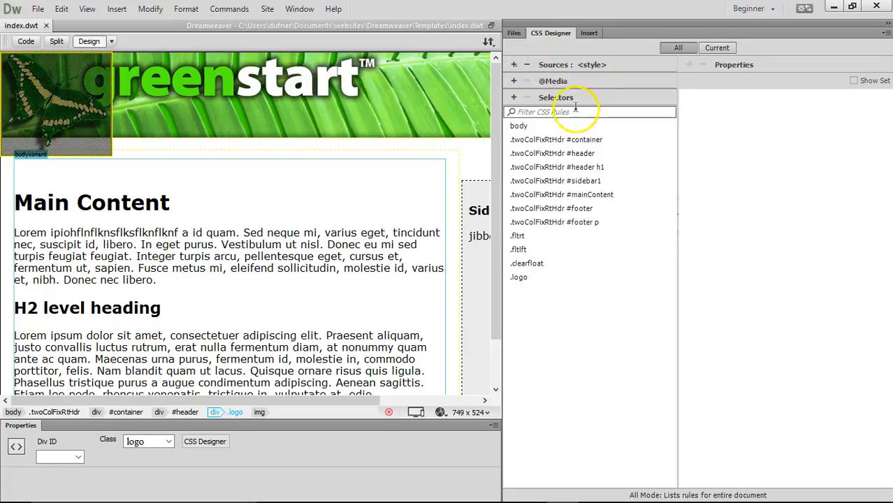
pyautogui.click(584, 66)
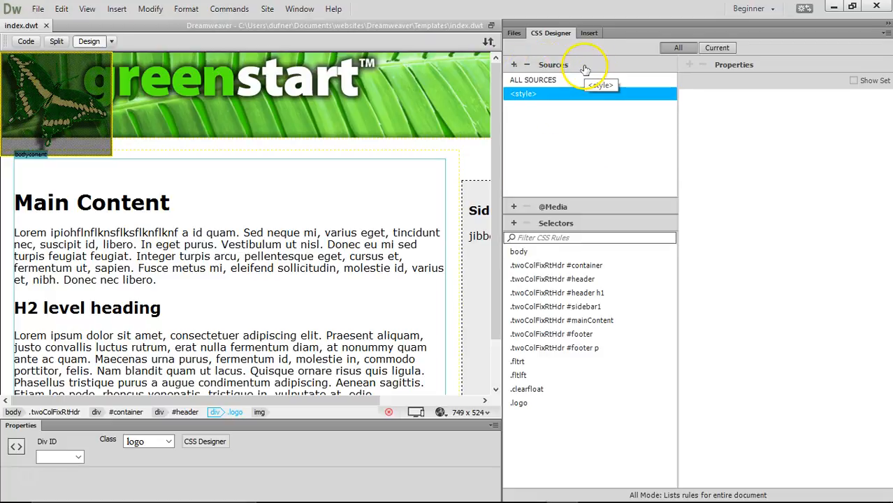
pyautogui.click(529, 81)
pyautogui.click(525, 94)
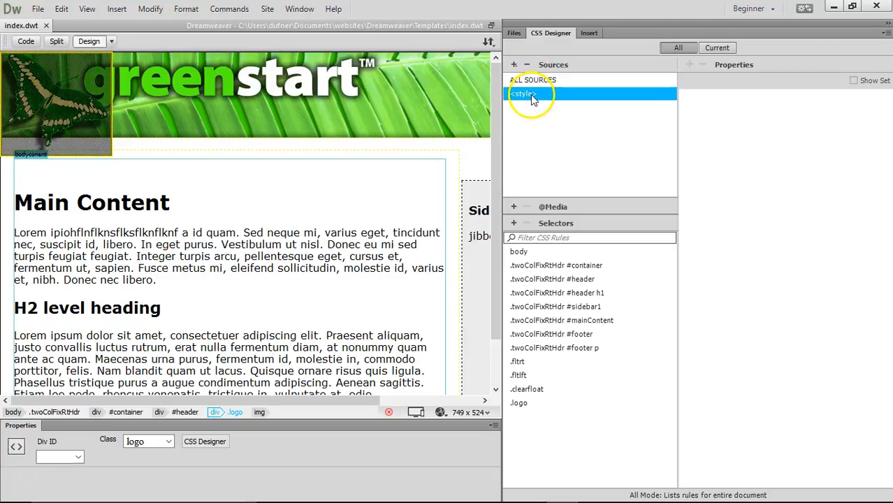
pyautogui.click(585, 67)
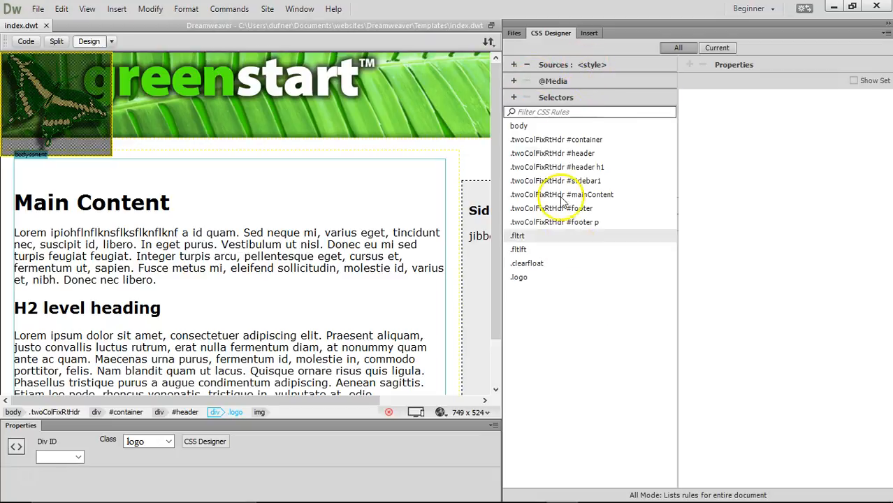
pyautogui.click(523, 277)
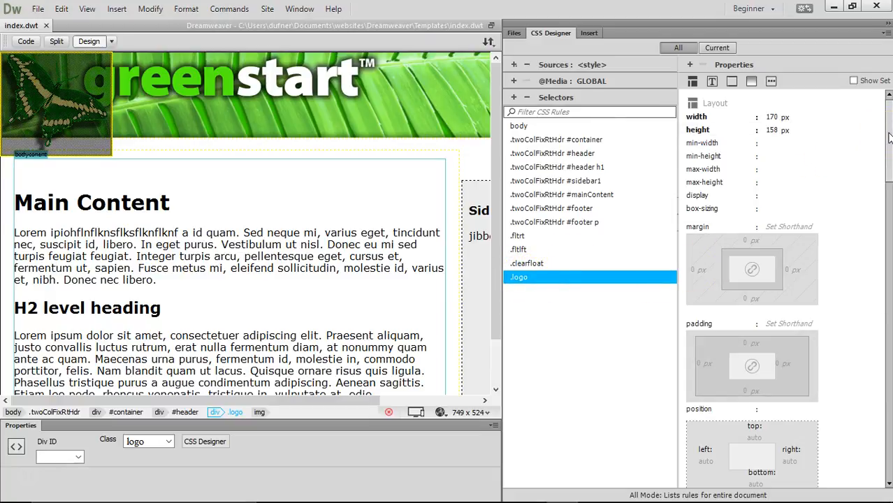
# - Give .logo a 20 px top margin and a 20 px left margin
pyautogui.click(747, 241)
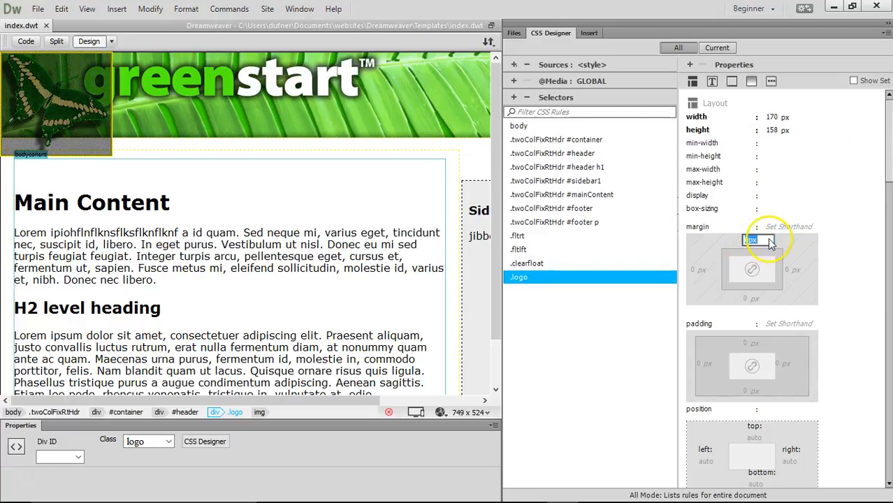
pyautogui.write('20')
pyautogui.press('Return')
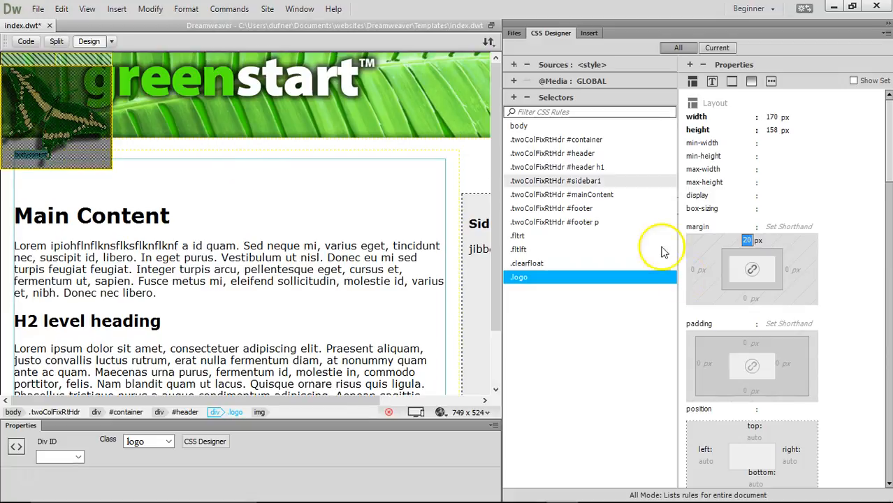
pyautogui.click(68, 97)
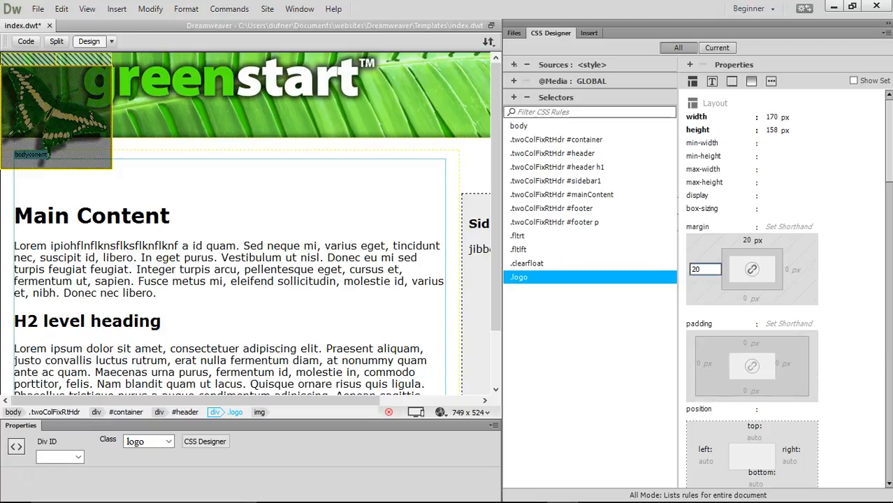
pyautogui.press('Return')
pyautogui.click(231, 133)
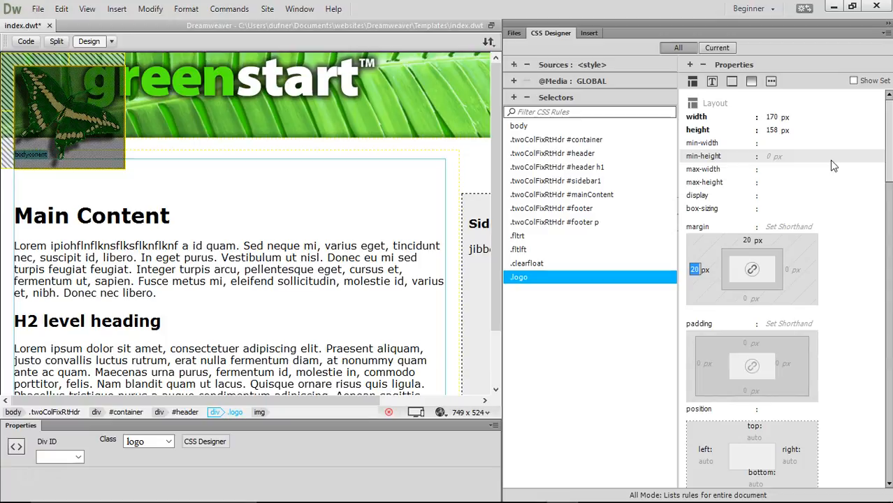
pyautogui.moveTo(888, 170); pyautogui.dragTo(890, 224)
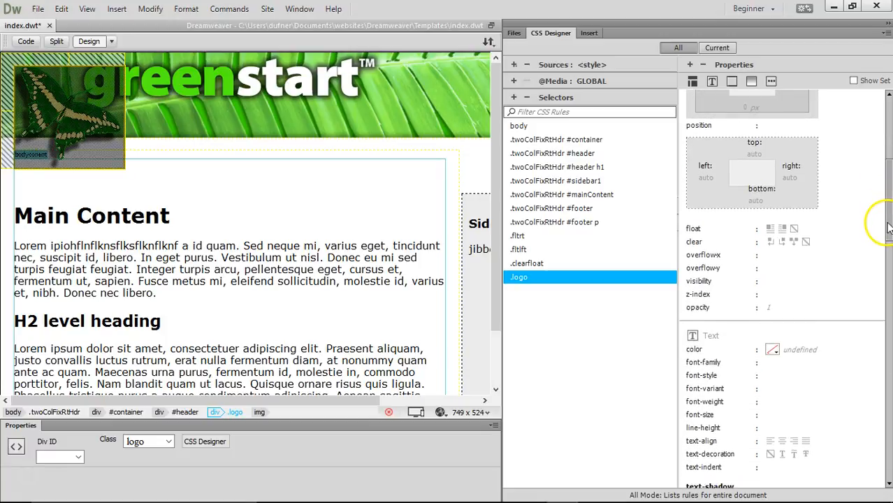
# - Set the .logo z-index to 1, keeping it a unitless number
pyautogui.click(776, 289)
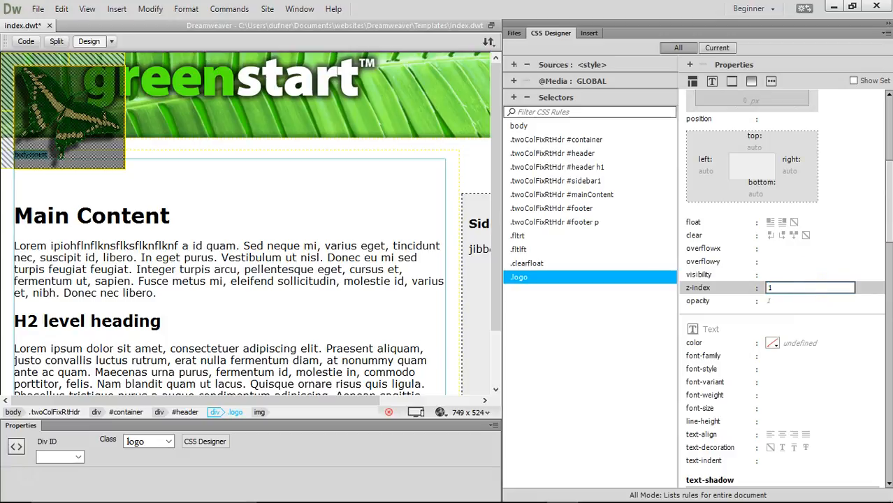
pyautogui.press('Return')
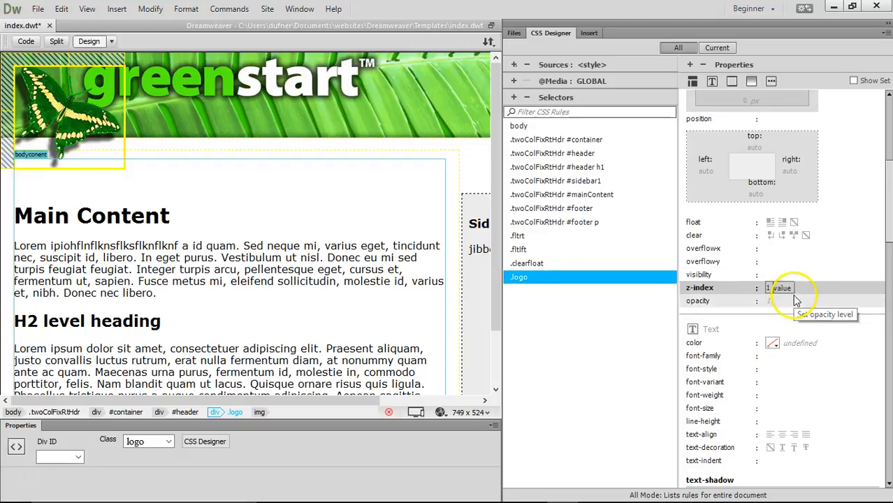
pyautogui.click(781, 292)
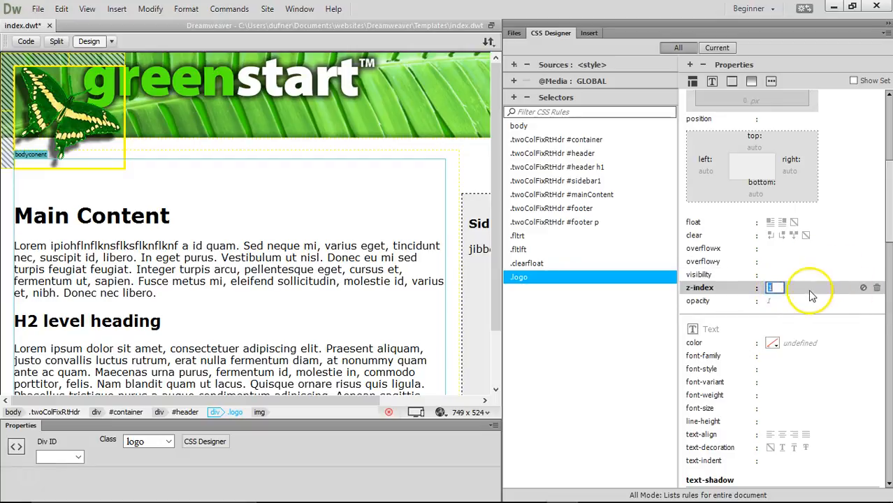
pyautogui.click(775, 291)
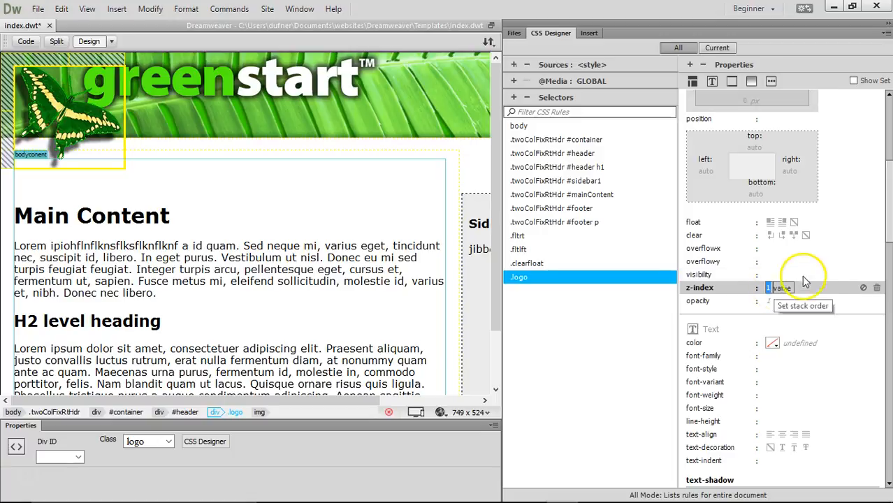
pyautogui.click(782, 288)
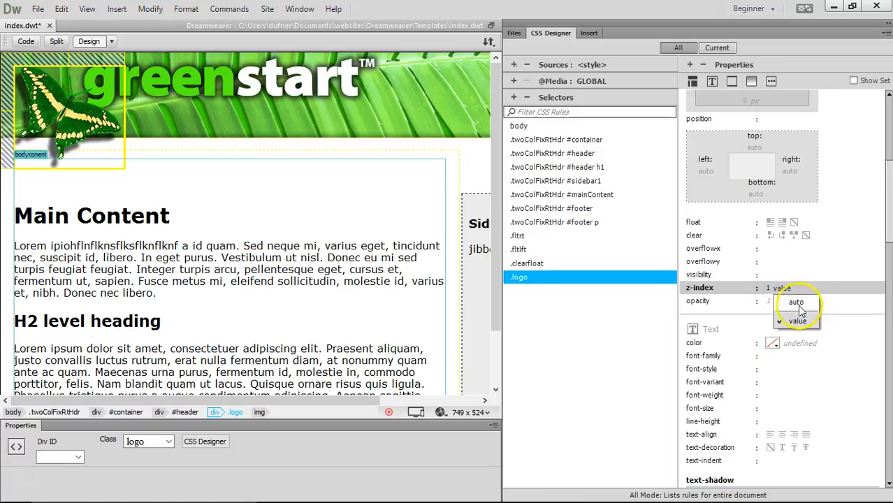
pyautogui.click(797, 320)
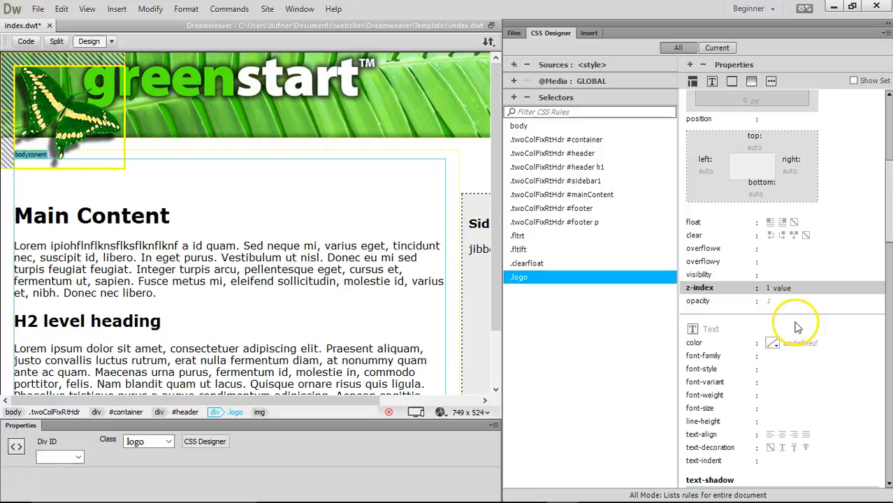
pyautogui.click(774, 289)
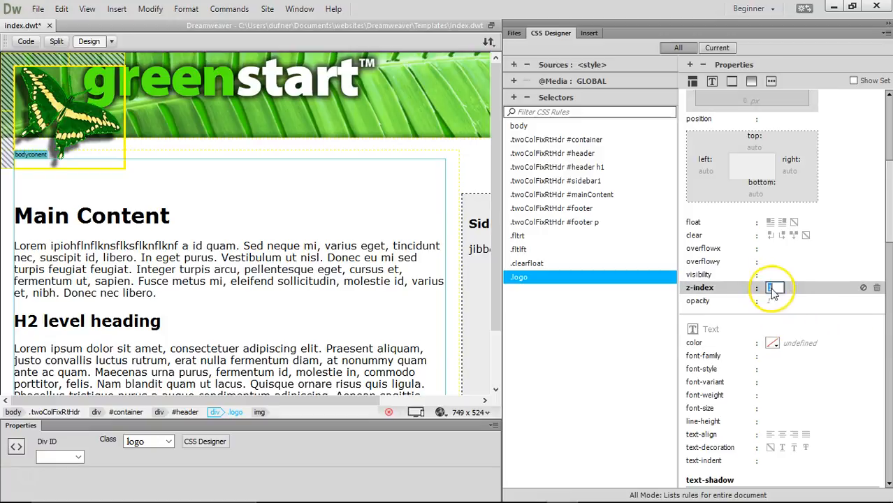
# - Check the .logo rule's z-index: 1 in Code view, then return to Design view
pyautogui.click(26, 42)
pyautogui.scroll(2, 154, 170)
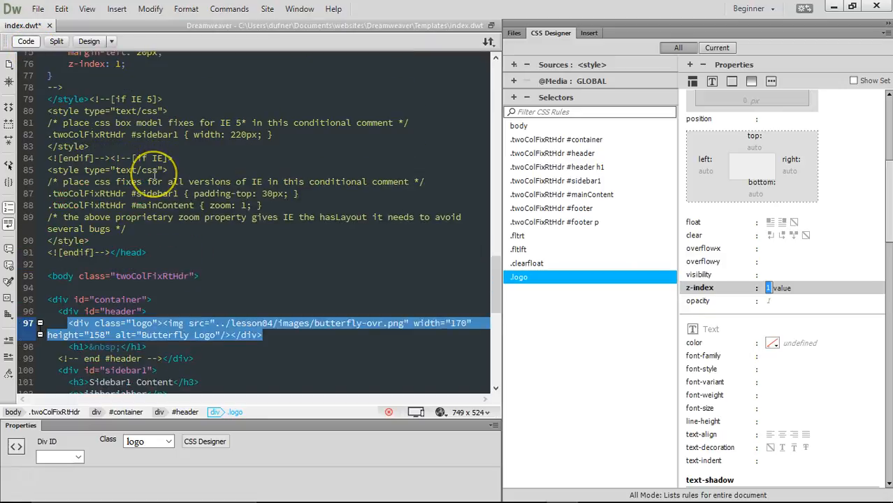
pyautogui.scroll(4, 153, 170)
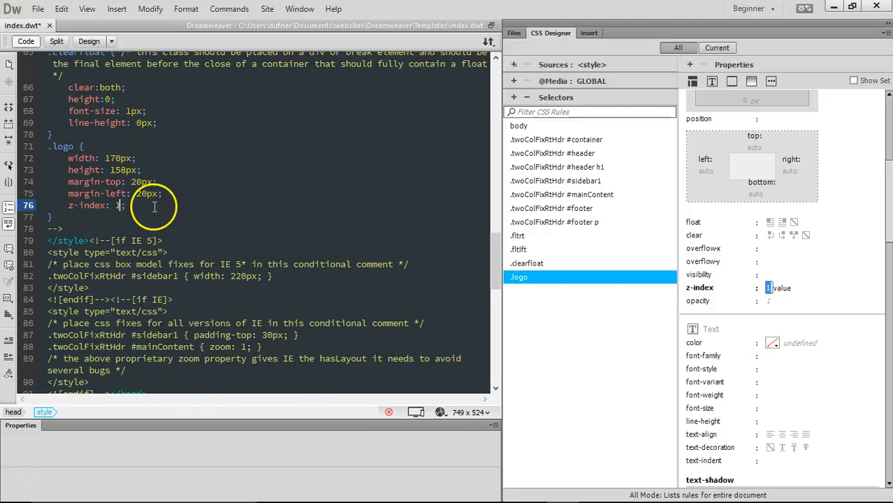
pyautogui.click(87, 42)
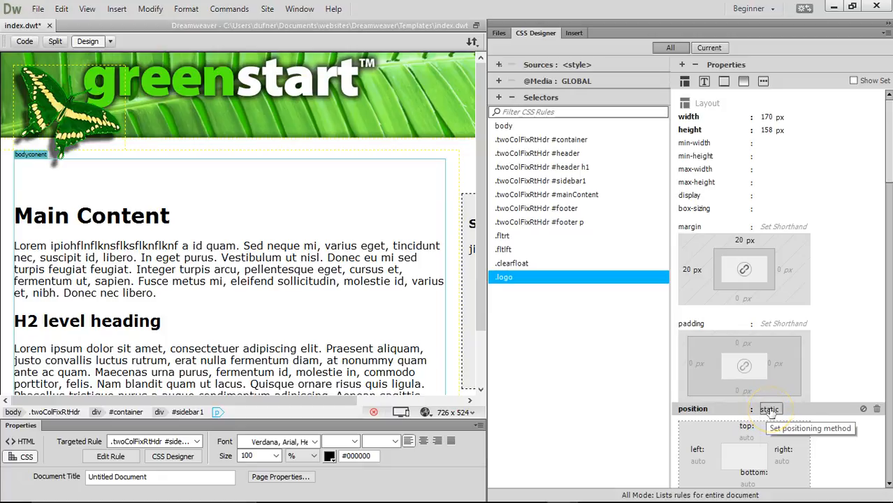
# - Change the .logo rule's position from static to absolute
pyautogui.click(769, 411)
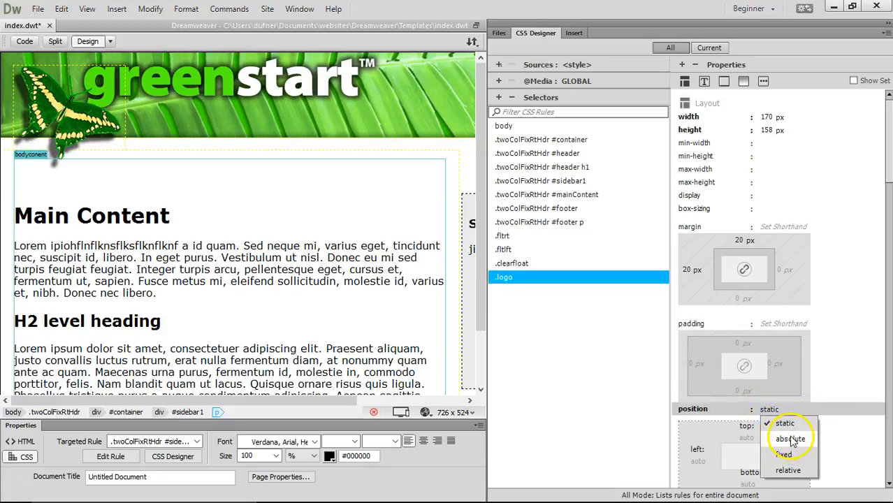
pyautogui.moveTo(179, 217); pyautogui.dragTo(57, 214)
pyautogui.click(197, 218)
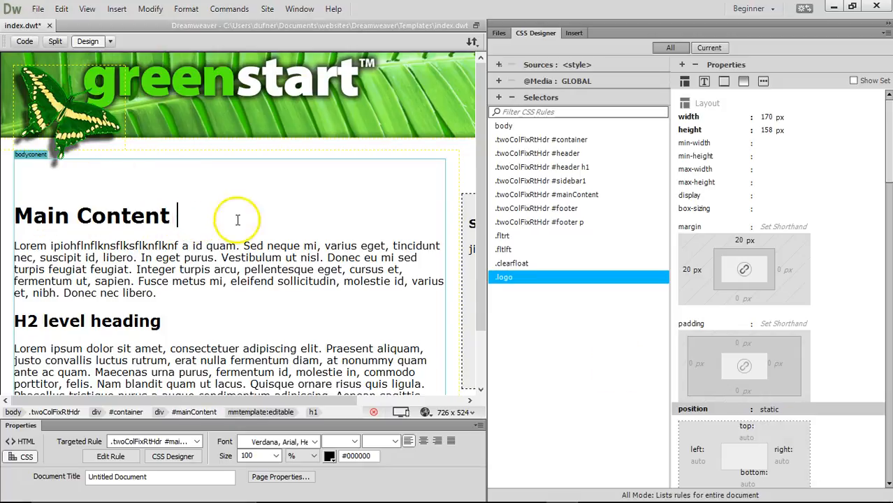
pyautogui.click(769, 411)
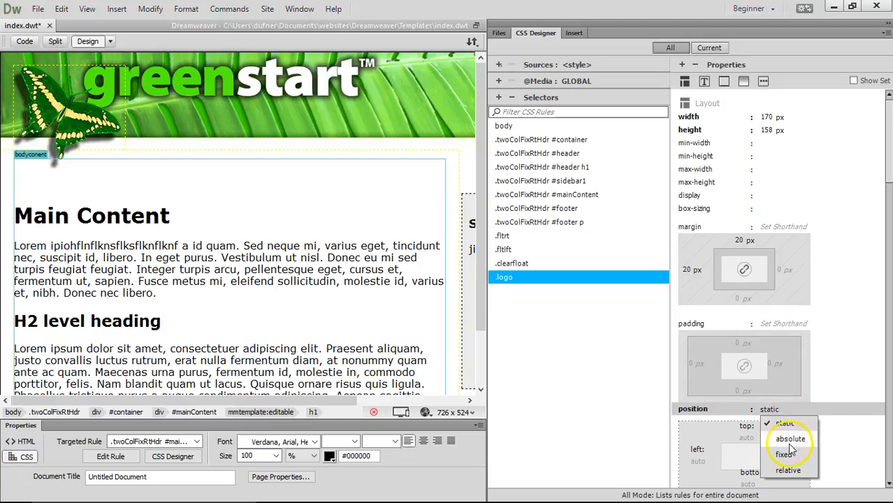
pyautogui.click(790, 441)
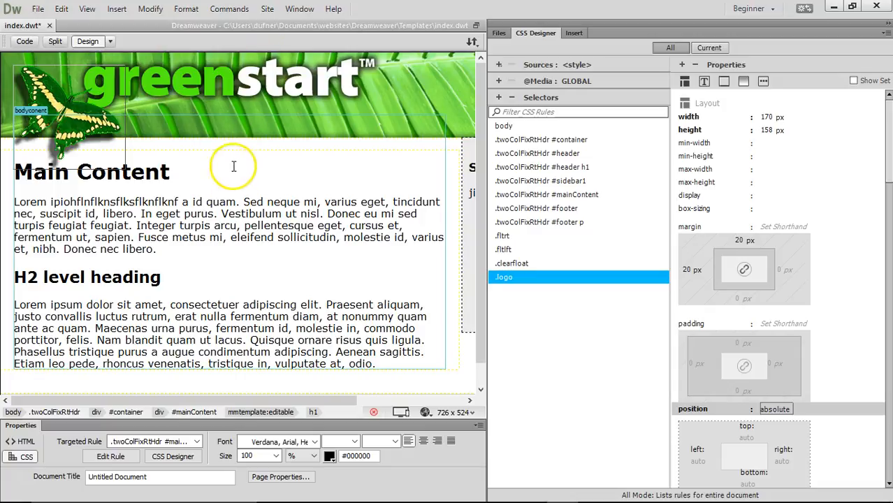
pyautogui.scroll(-1, 244, 124)
pyautogui.scroll(1, 273, 128)
pyautogui.scroll(-1, 273, 130)
pyautogui.scroll(1, 273, 131)
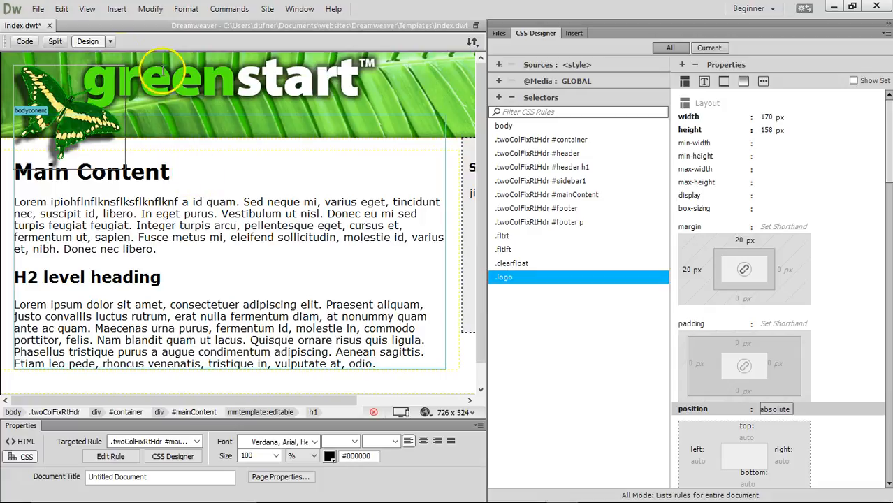
# - Inspect the page view mode options and the opening paragraph beneath the repositioned logo
pyautogui.click(110, 42)
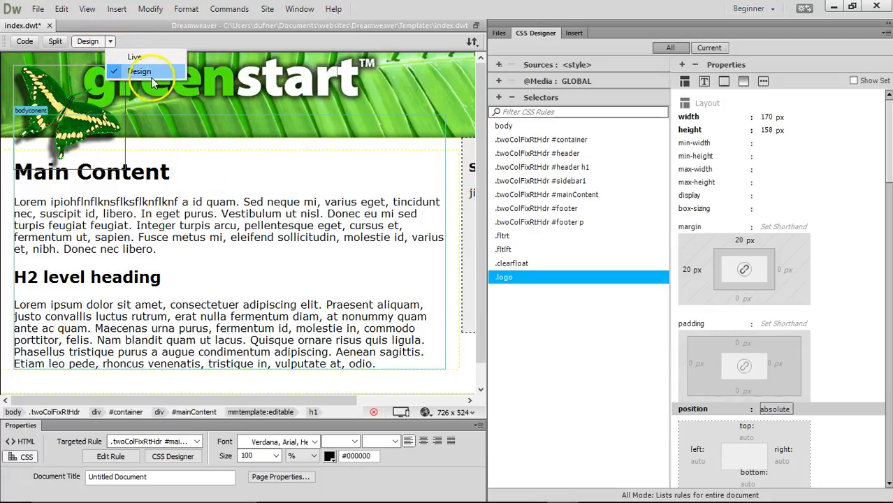
pyautogui.click(204, 202)
pyautogui.moveTo(103, 202); pyautogui.dragTo(174, 225)
pyautogui.click(203, 225)
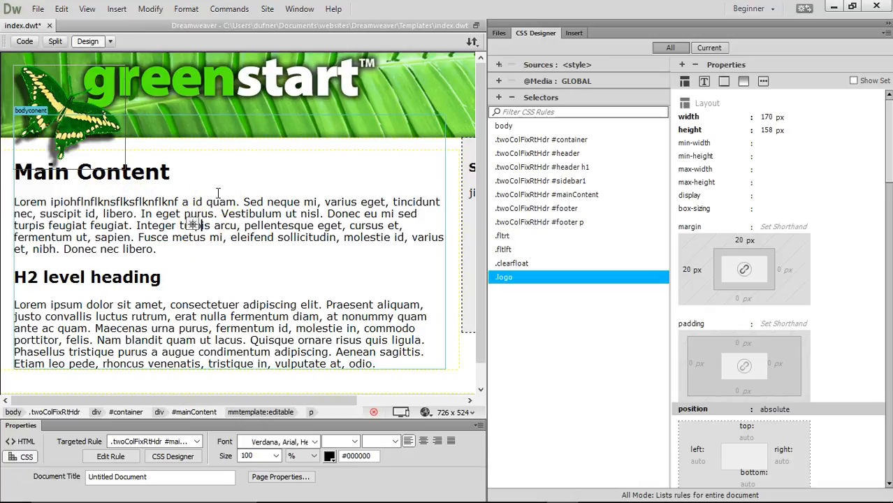
# - Save index.dwt, update the contact, index and about pages, and bring up the browser preview options
pyautogui.click(167, 172)
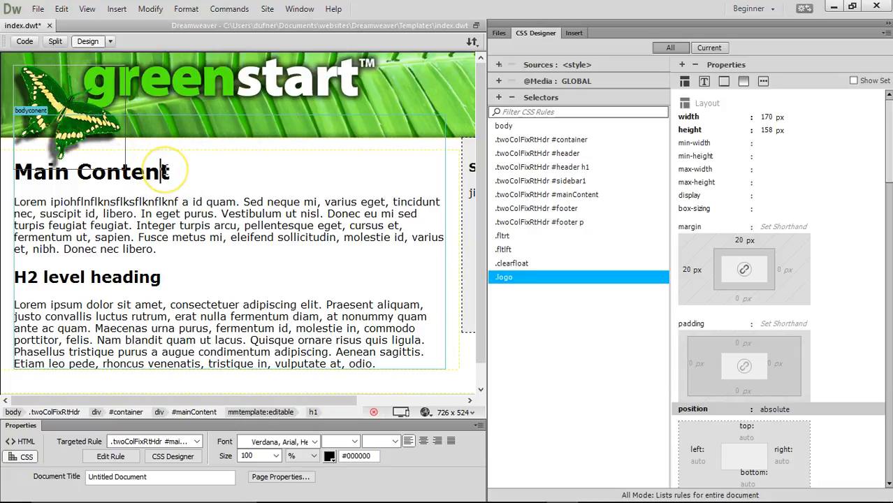
pyautogui.hotkey('ctrl', 's')
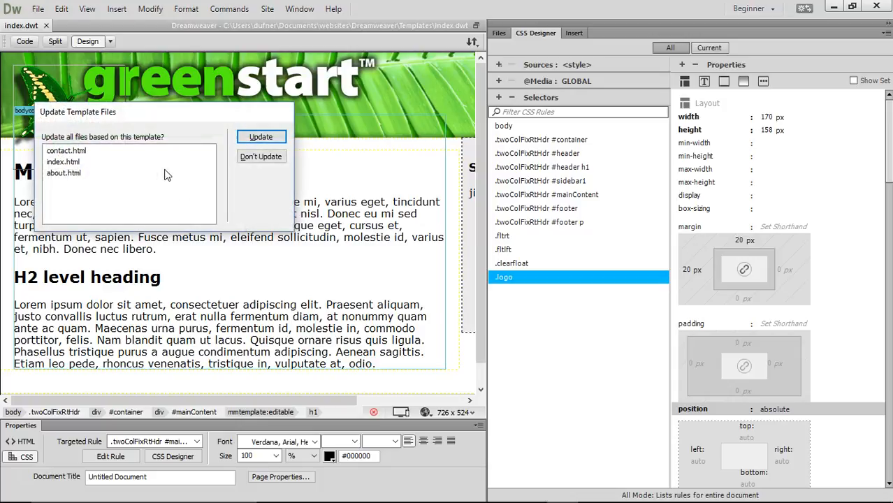
pyautogui.click(274, 139)
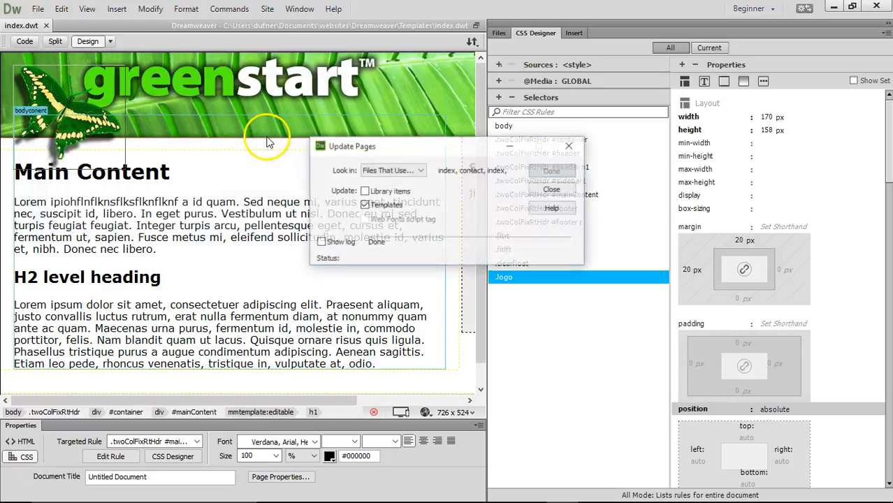
pyautogui.click(553, 191)
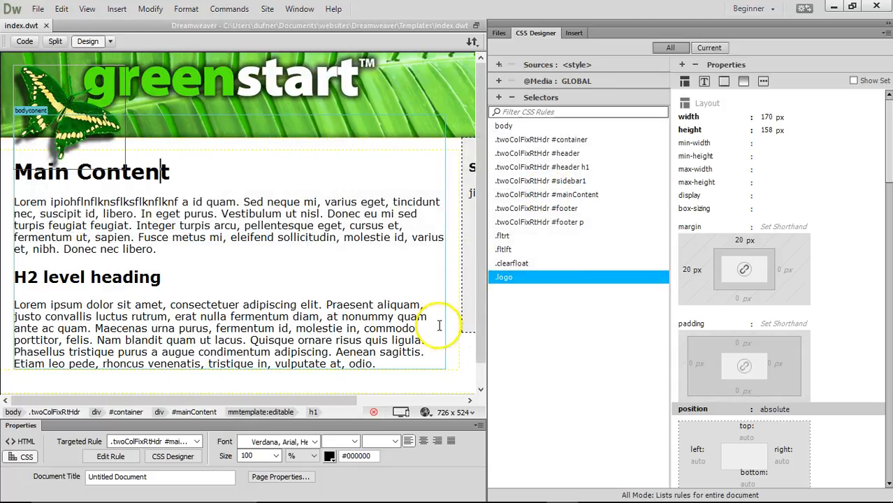
pyautogui.click(425, 413)
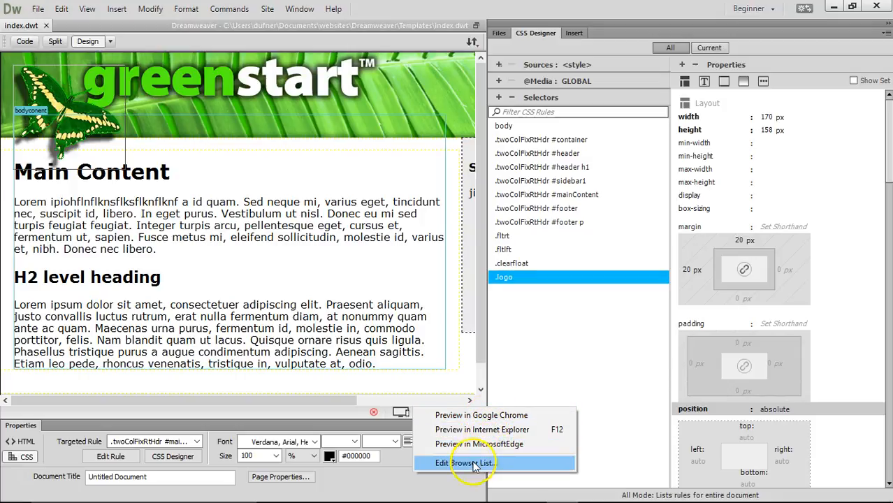
# - Preview the template in Google Chrome, then minimize Chrome to return to Dreamweaver
pyautogui.click(494, 415)
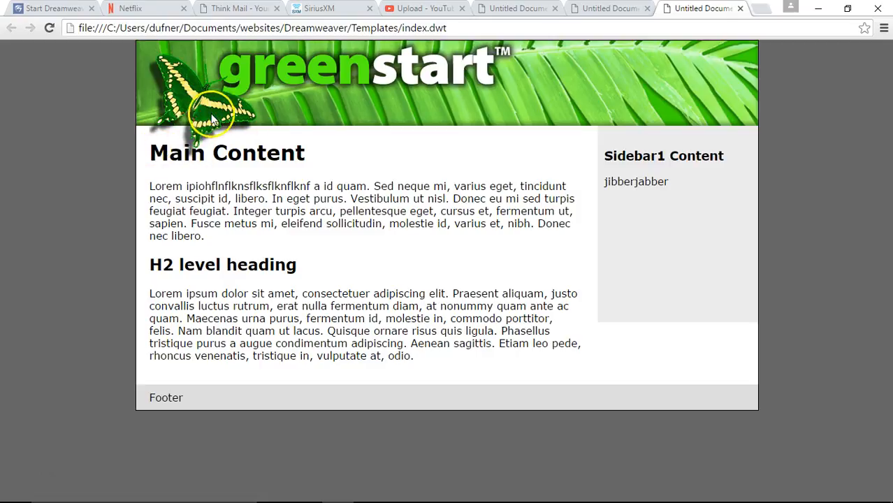
pyautogui.click(817, 9)
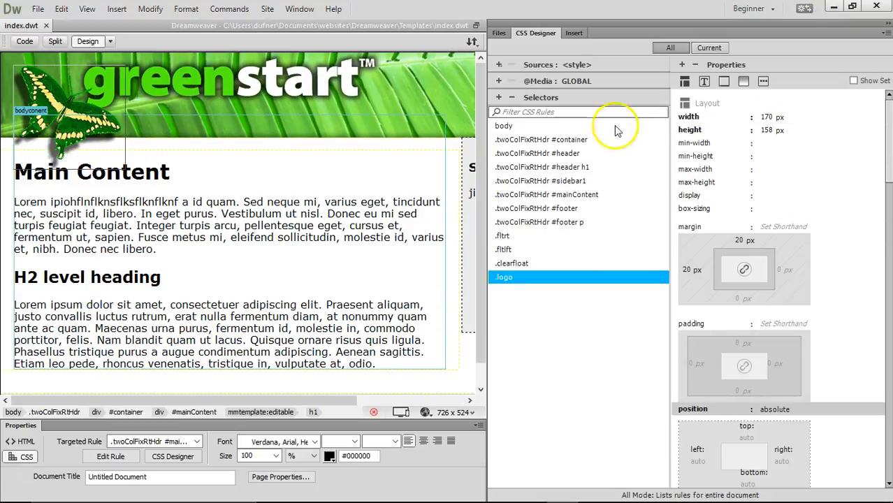
# - Set the .logo margins to 5 px on top and 10 px on the left
pyautogui.moveTo(888, 167)
pyautogui.mouseDown()
pyautogui.moveTo(890, 239)
pyautogui.moveTo(889, 165)
pyautogui.mouseUp()
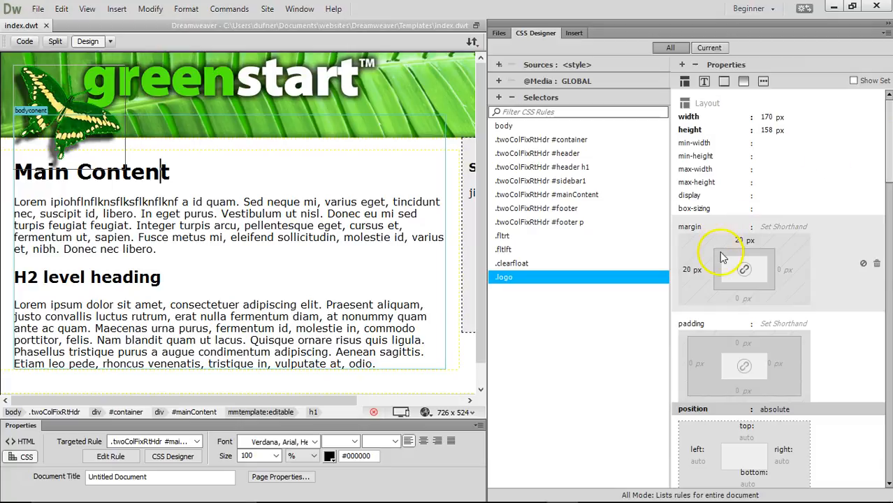
pyautogui.click(741, 241)
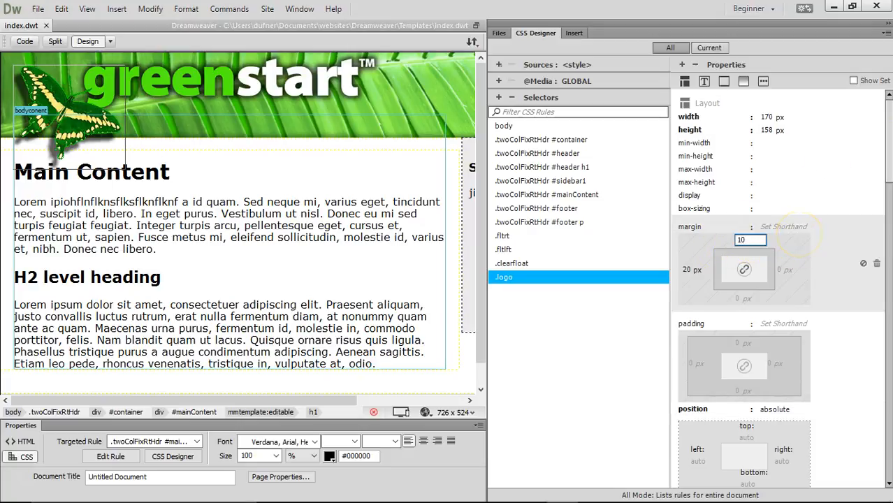
pyautogui.press('Return')
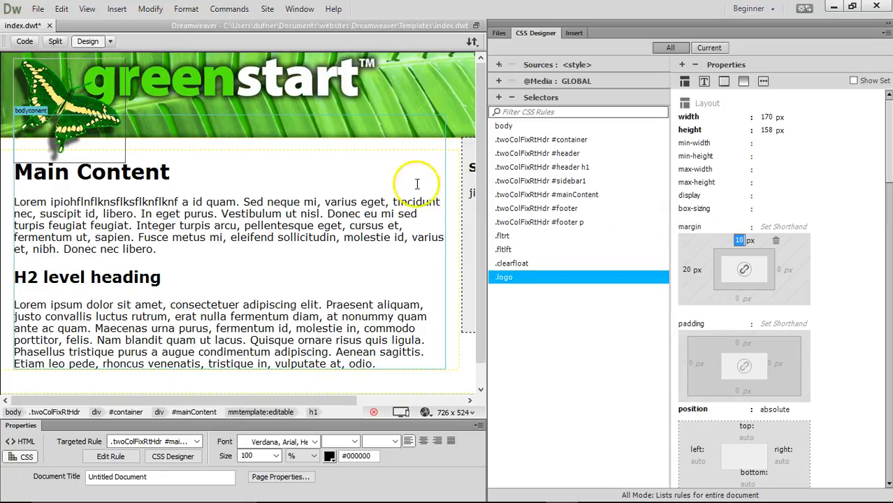
pyautogui.click(739, 241)
pyautogui.write('5')
pyautogui.press('Return')
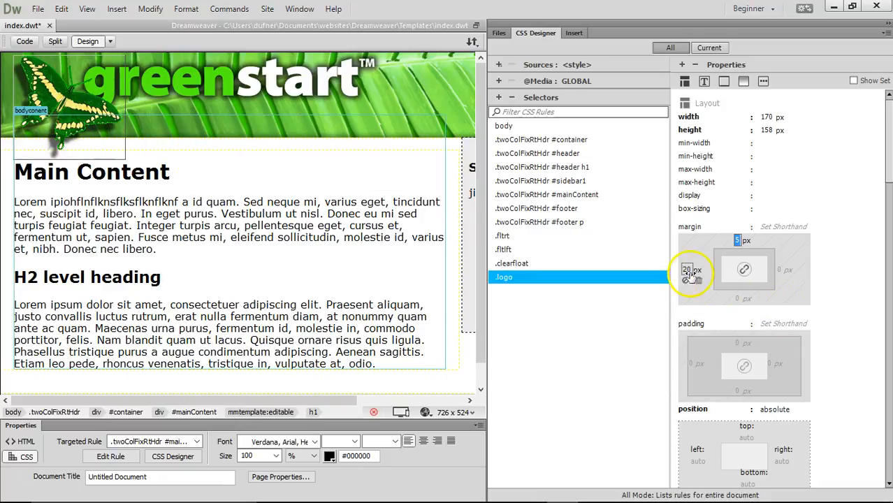
pyautogui.write('10')
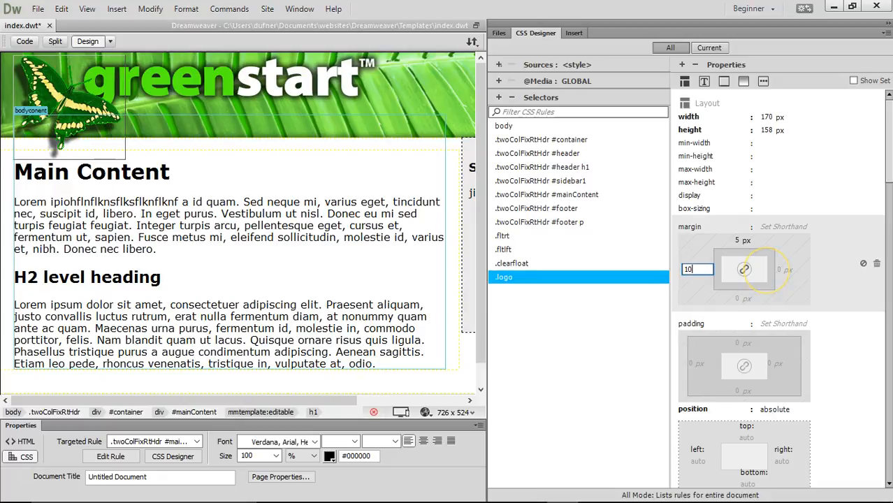
pyautogui.press('Return')
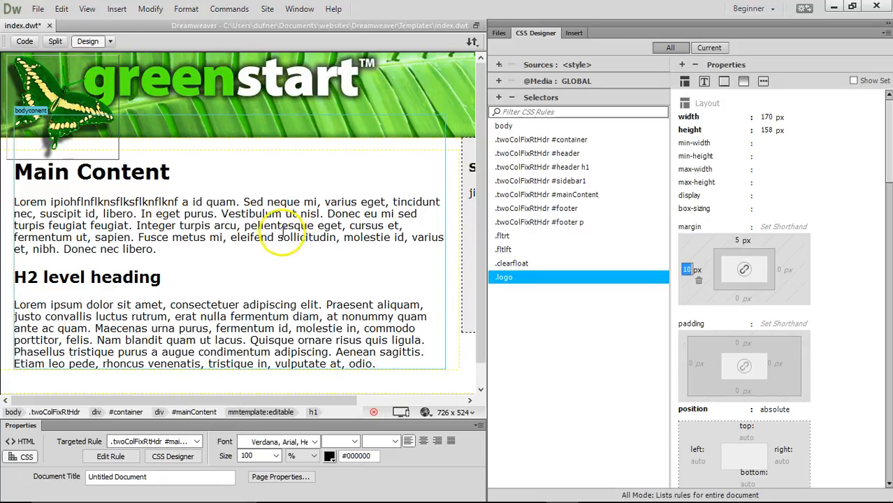
# - Save the template with the new margins and update all pages based on it
pyautogui.hotkey('ctrl', 's')
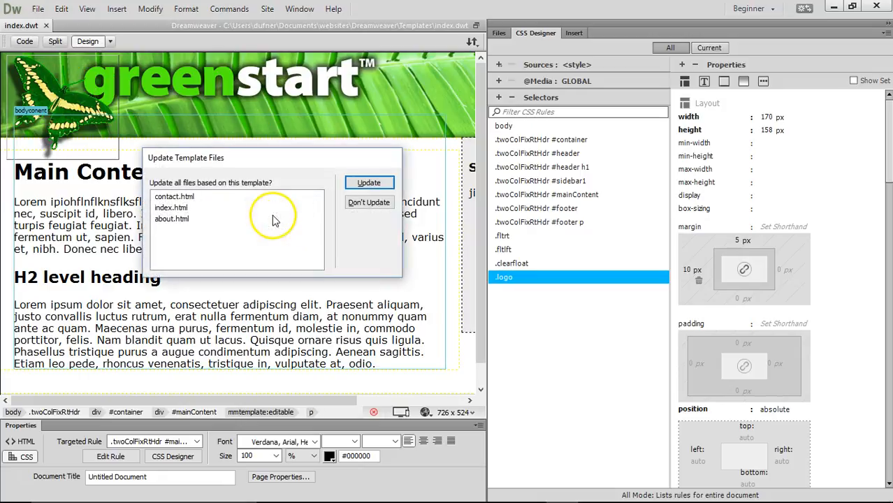
pyautogui.click(369, 181)
pyautogui.click(553, 190)
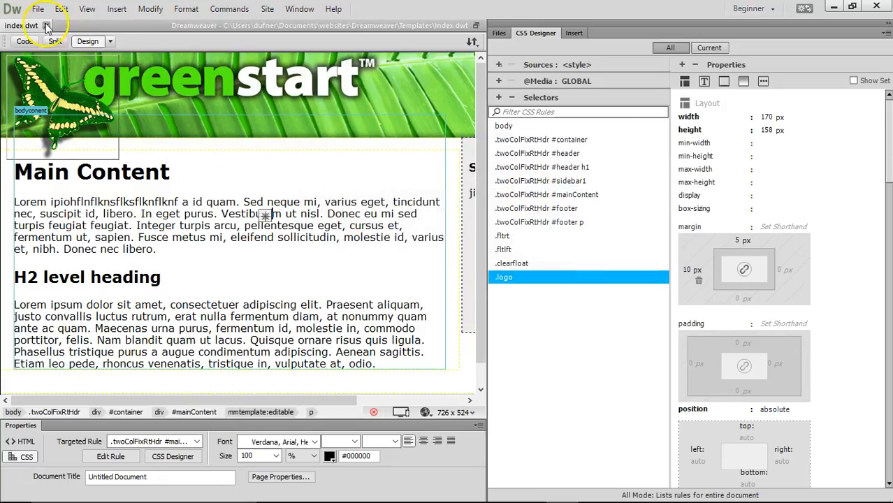
# - Close index.dwt and open index.html from the Files panel
pyautogui.click(46, 26)
pyautogui.click(499, 33)
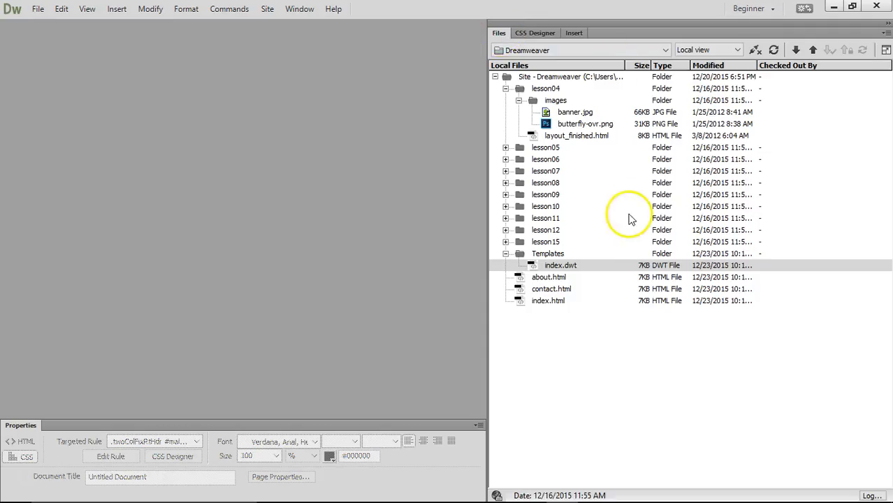
pyautogui.doubleClick(547, 301)
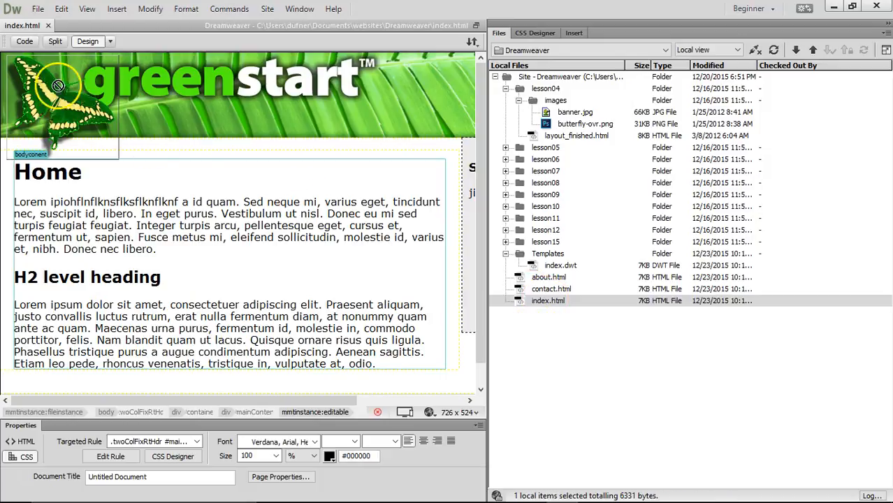